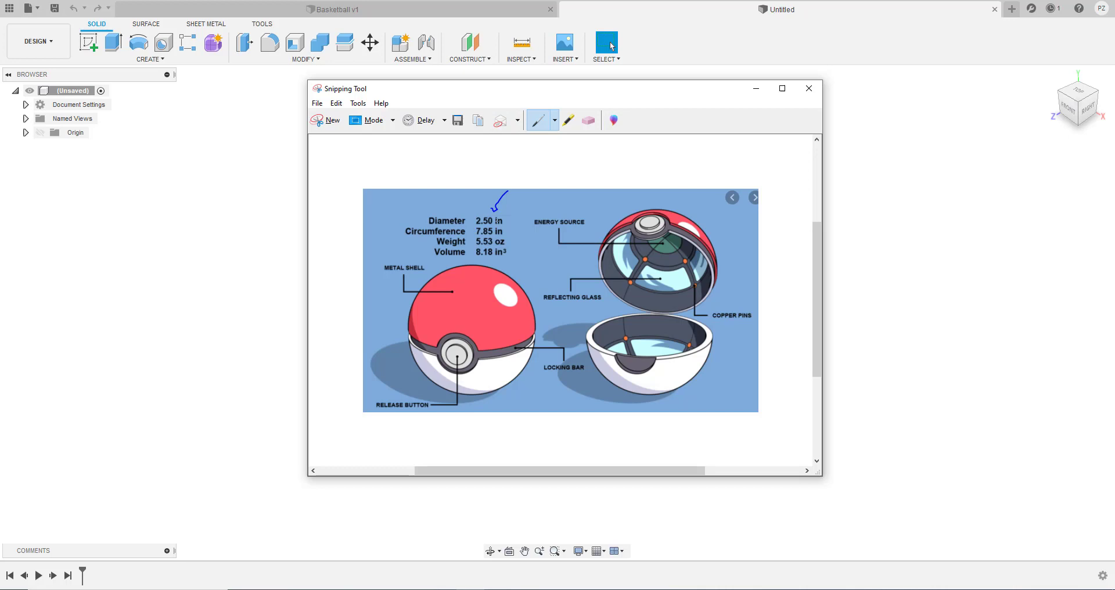
Step: Start a sketch on the front XY plane and draw a 2.5 in diameter circle centred on the origin
{"action": "left_click", "coordinate": [756, 90]}
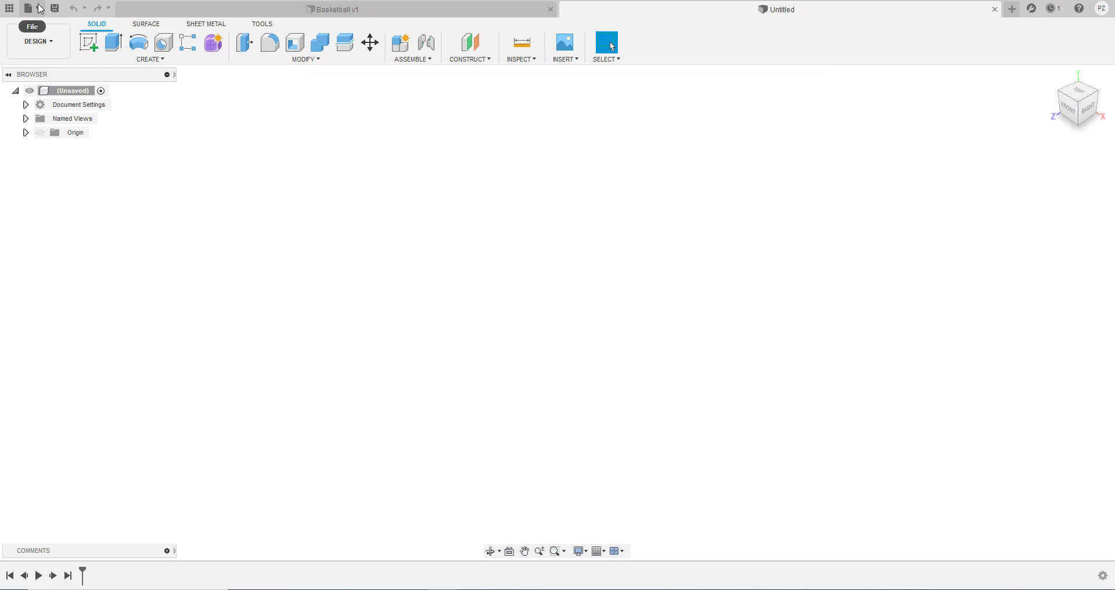
{"action": "left_click", "coordinate": [89, 45]}
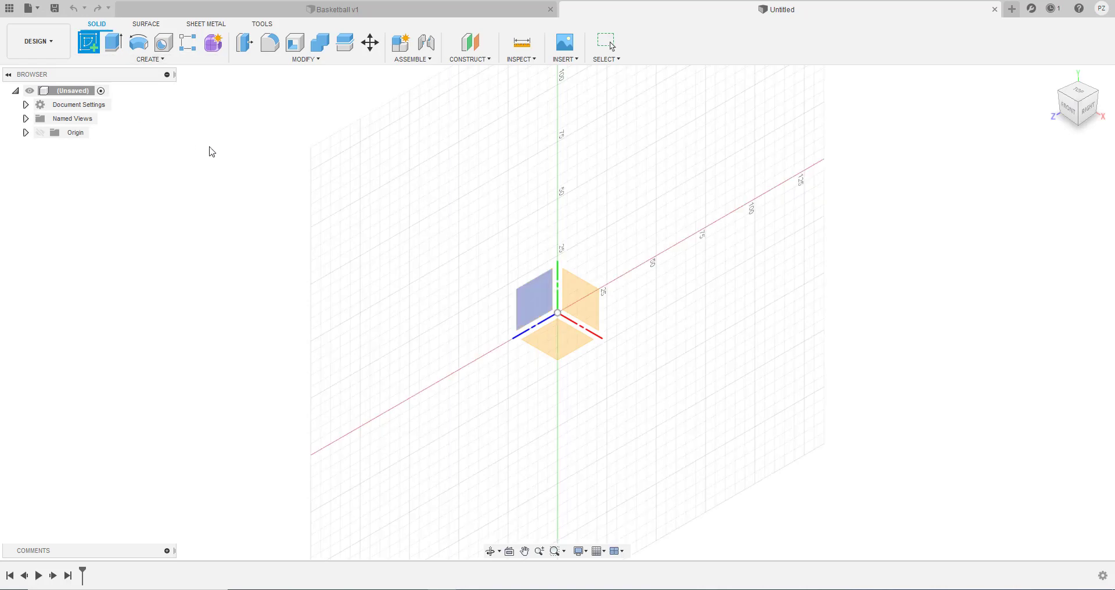
{"action": "left_click", "coordinate": [594, 306]}
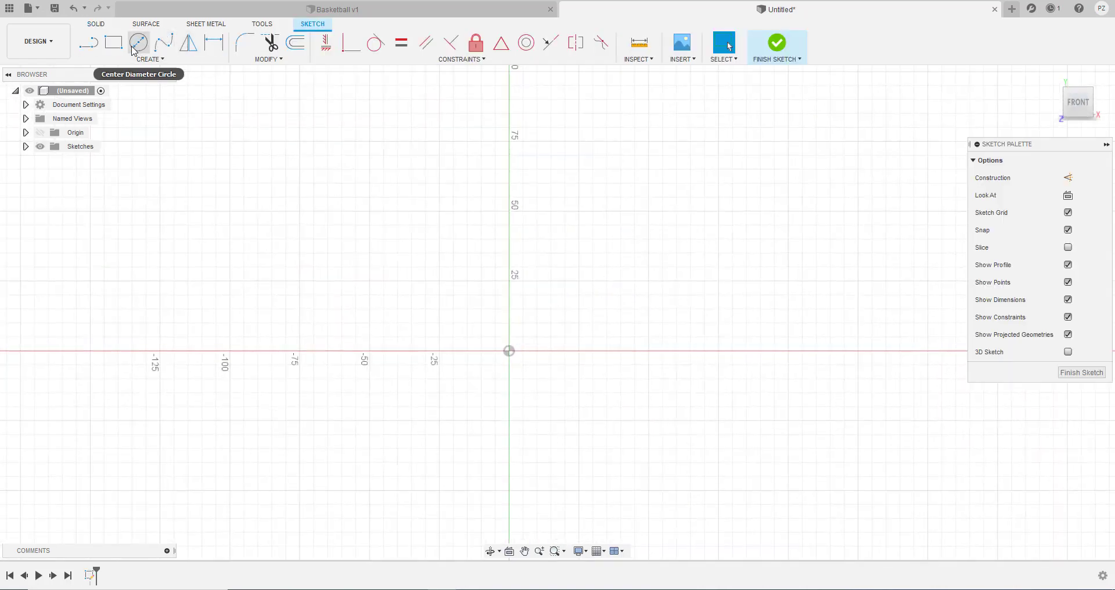
{"action": "left_click", "coordinate": [145, 45]}
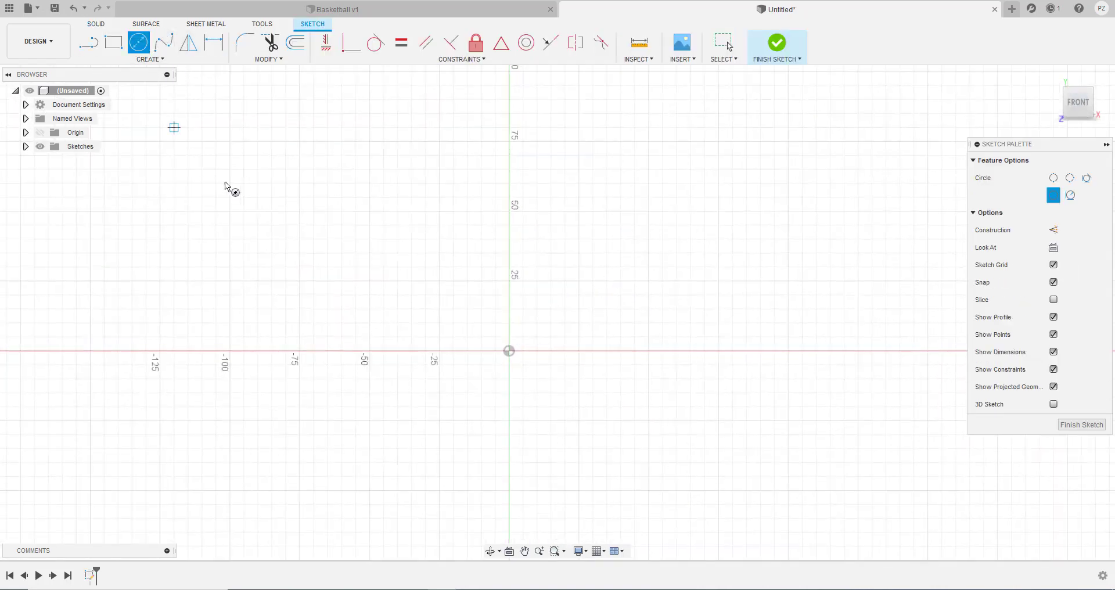
{"action": "left_click", "coordinate": [508, 351]}
{"action": "type", "text": "2"}
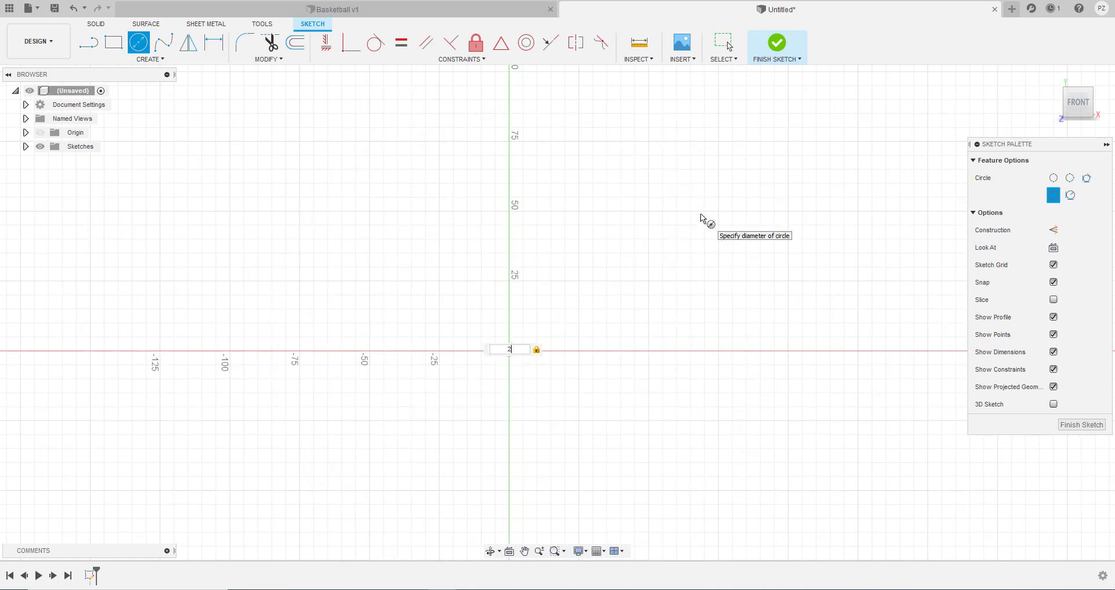
{"action": "type", "text": ".5in"}
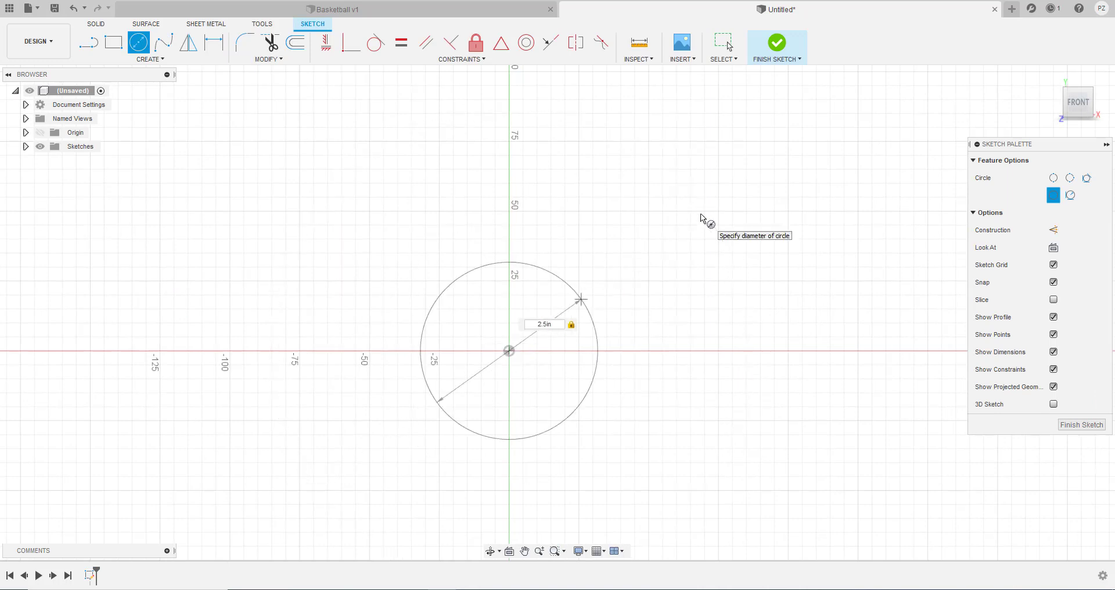
{"action": "key", "text": "Return"}
{"action": "key", "text": "Escape"}
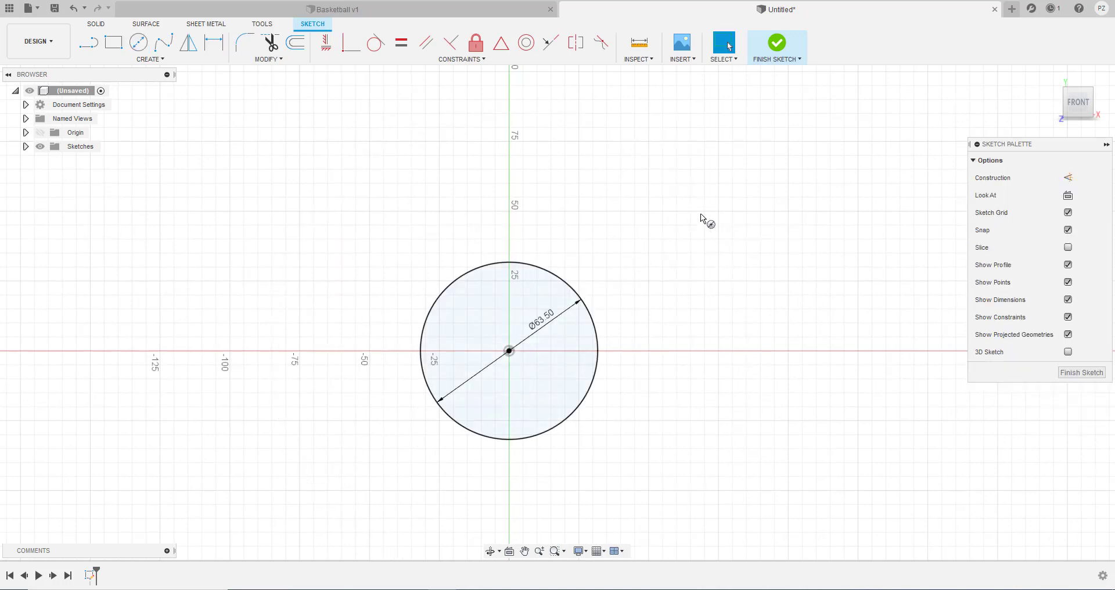
Step: Draw a vertical line about 70 mm long through the circle's centre, trim away the circle's left half, and finish the sketch
{"action": "left_click", "coordinate": [89, 42]}
{"action": "left_click", "coordinate": [509, 253]}
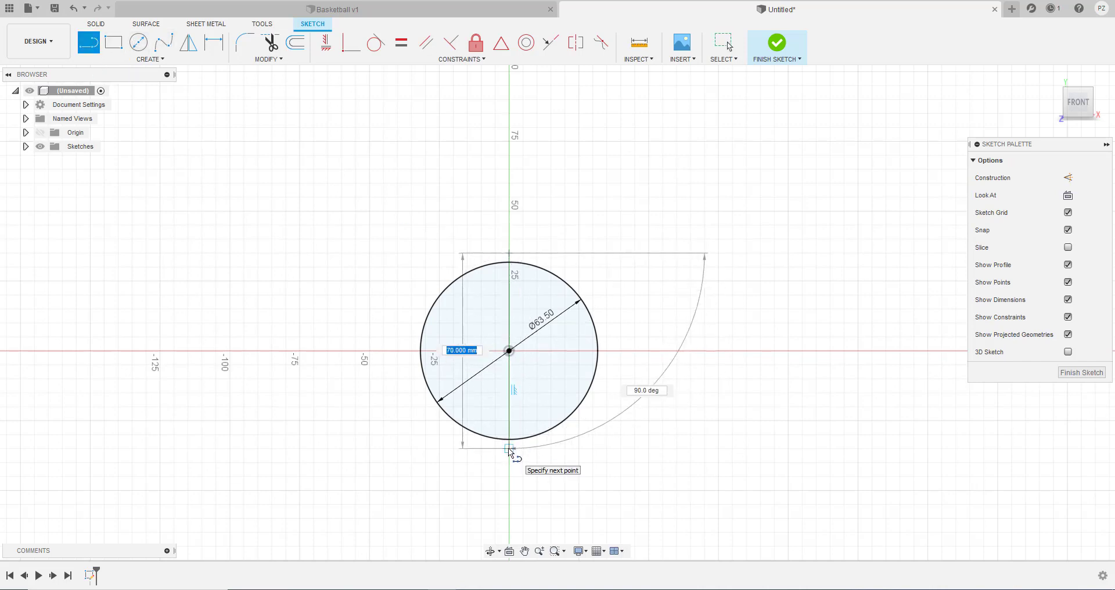
{"action": "left_click", "coordinate": [509, 448]}
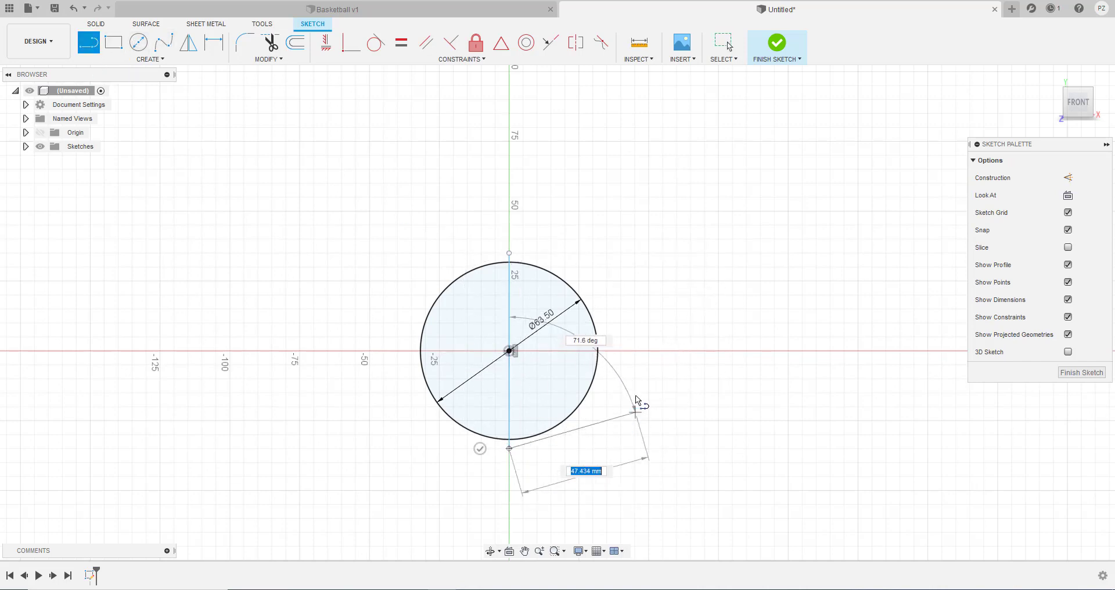
{"action": "left_click", "coordinate": [264, 44]}
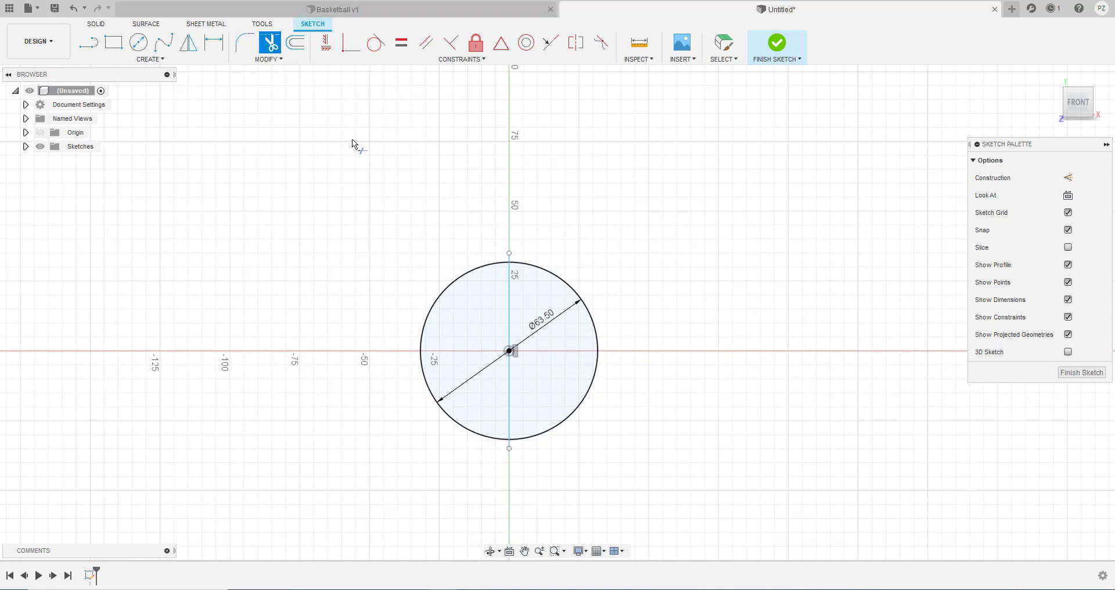
{"action": "left_click", "coordinate": [457, 282]}
{"action": "left_click", "coordinate": [776, 43]}
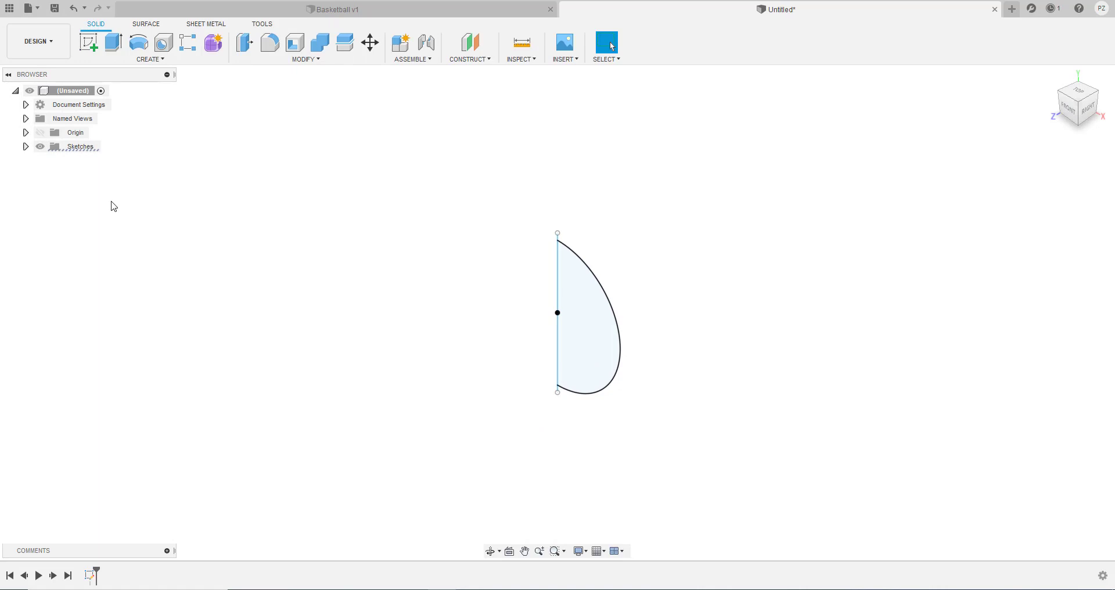
Step: Hide Sketch1 and start a second sketch on the front XY plane, consulting the Poké Ball reference picture
{"action": "left_click", "coordinate": [25, 146]}
{"action": "left_click", "coordinate": [50, 160]}
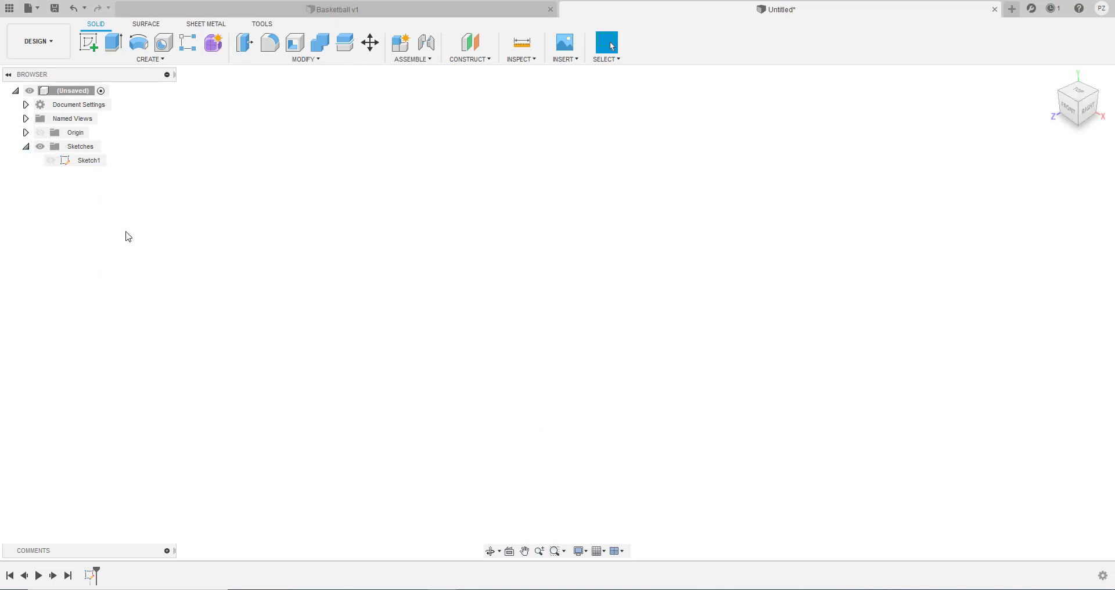
{"action": "left_click", "coordinate": [89, 41]}
{"action": "left_click", "coordinate": [577, 293]}
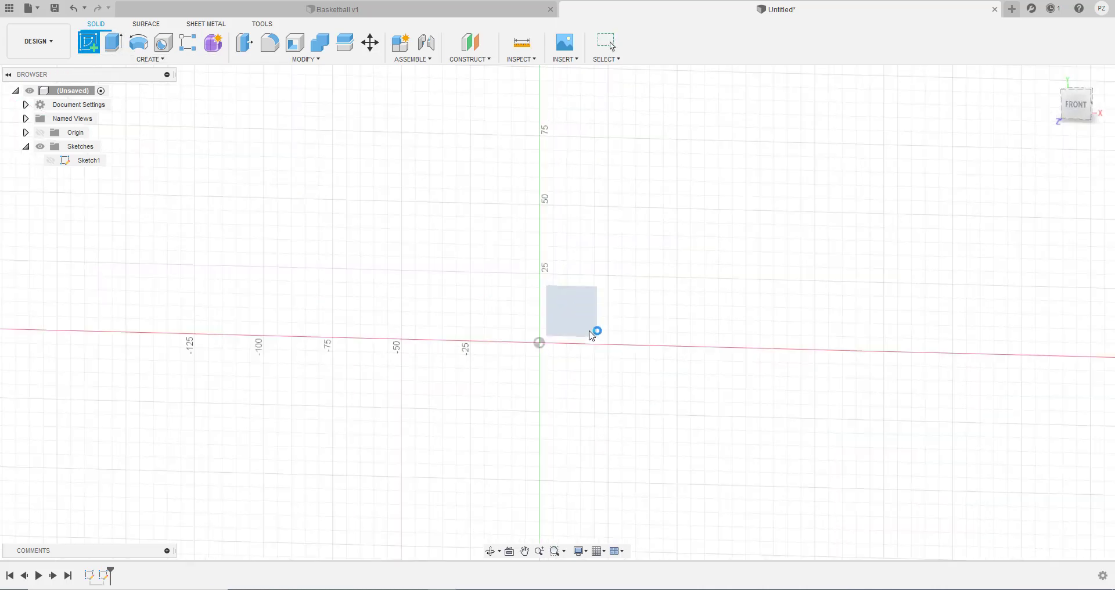
{"action": "key", "text": "alt+Tab"}
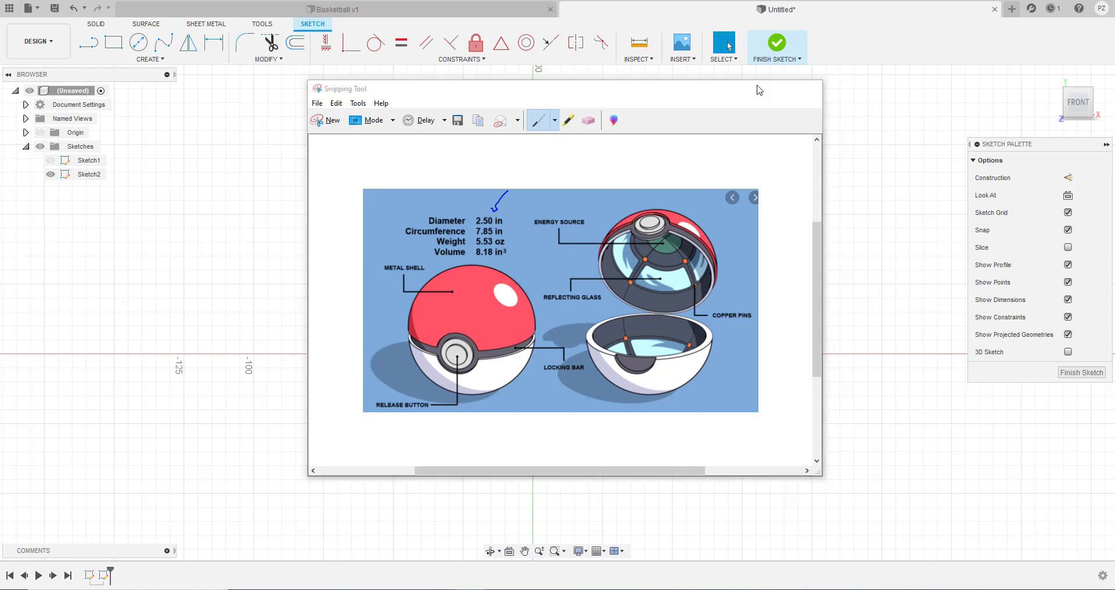
{"action": "left_click", "coordinate": [755, 88]}
Step: Draw a 2.4 in diameter circle centred on the origin
{"action": "key", "text": "c"}
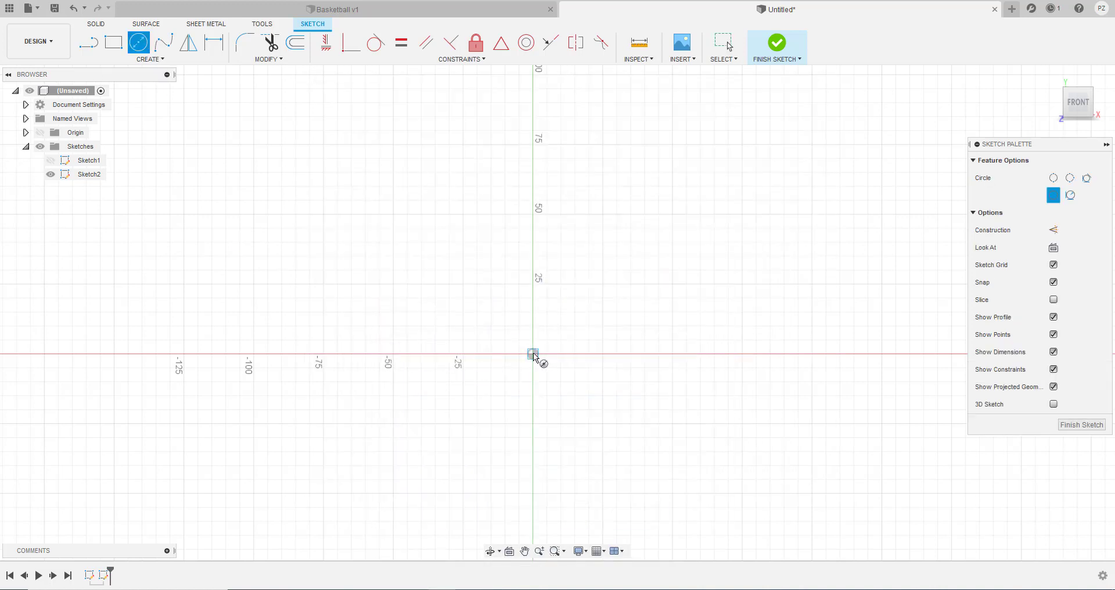
{"action": "left_click", "coordinate": [533, 353]}
{"action": "type", "text": "2.4"}
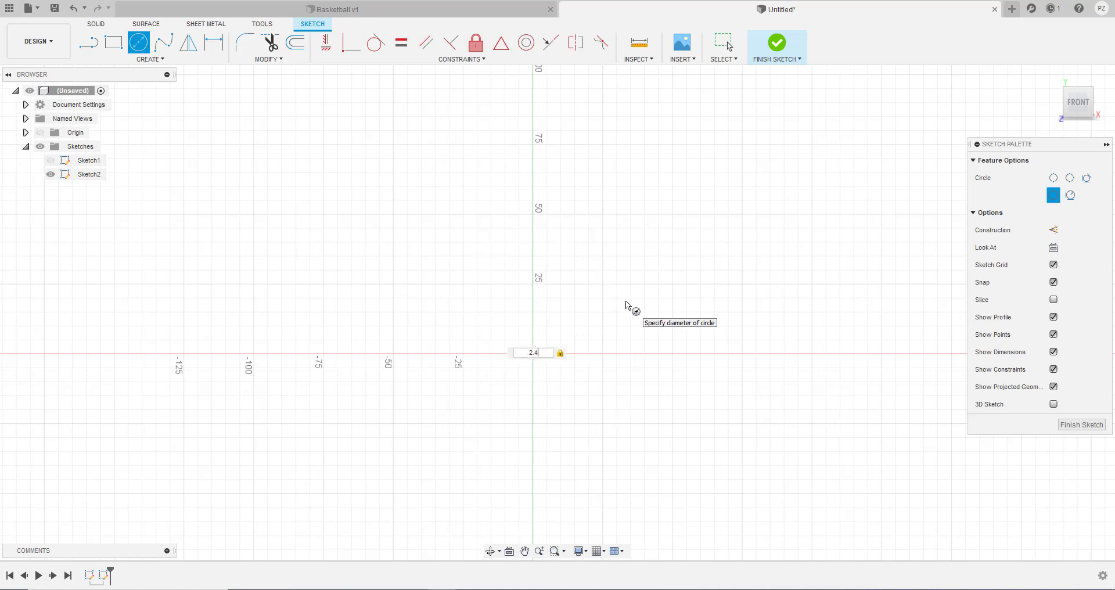
{"action": "key", "text": "Return"}
{"action": "type", "text": ".4in"}
{"action": "key", "text": "Return"}
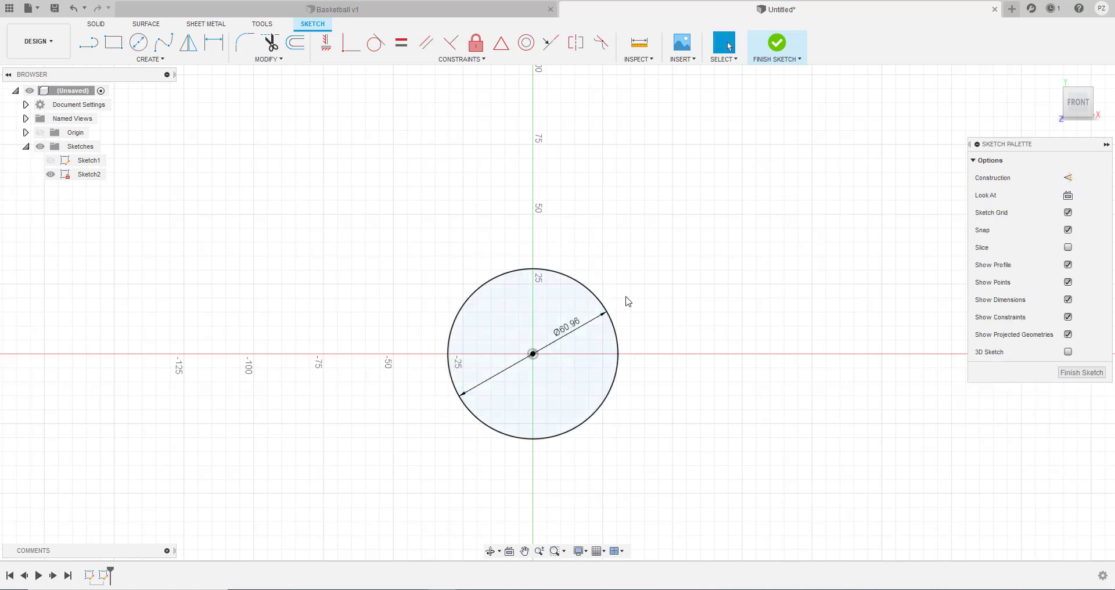
Step: Split the 2.4 in circle with a vertical centre line extending past both ends, trim its left half, and finish the sketch
{"action": "left_click", "coordinate": [83, 47]}
{"action": "left_click", "coordinate": [533, 256]}
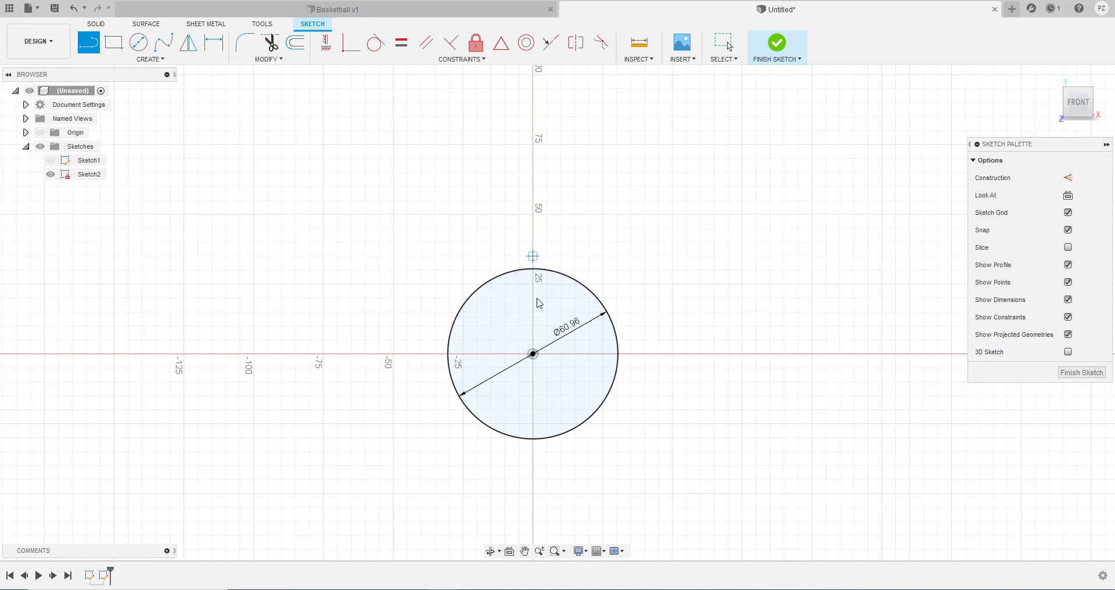
{"action": "left_click", "coordinate": [533, 451]}
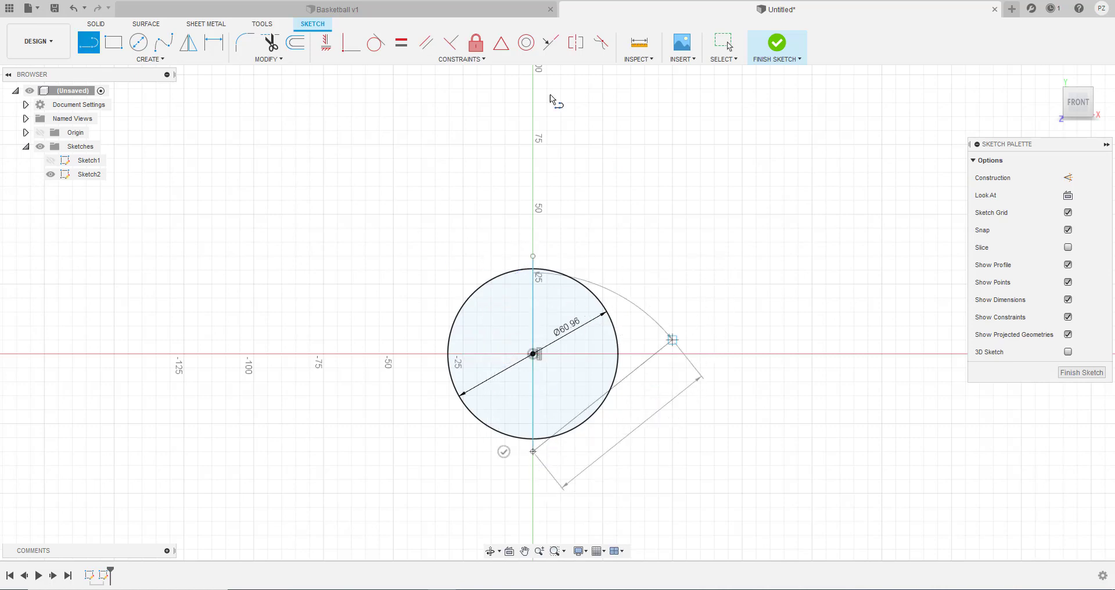
{"action": "left_click", "coordinate": [265, 44]}
{"action": "left_click", "coordinate": [472, 297]}
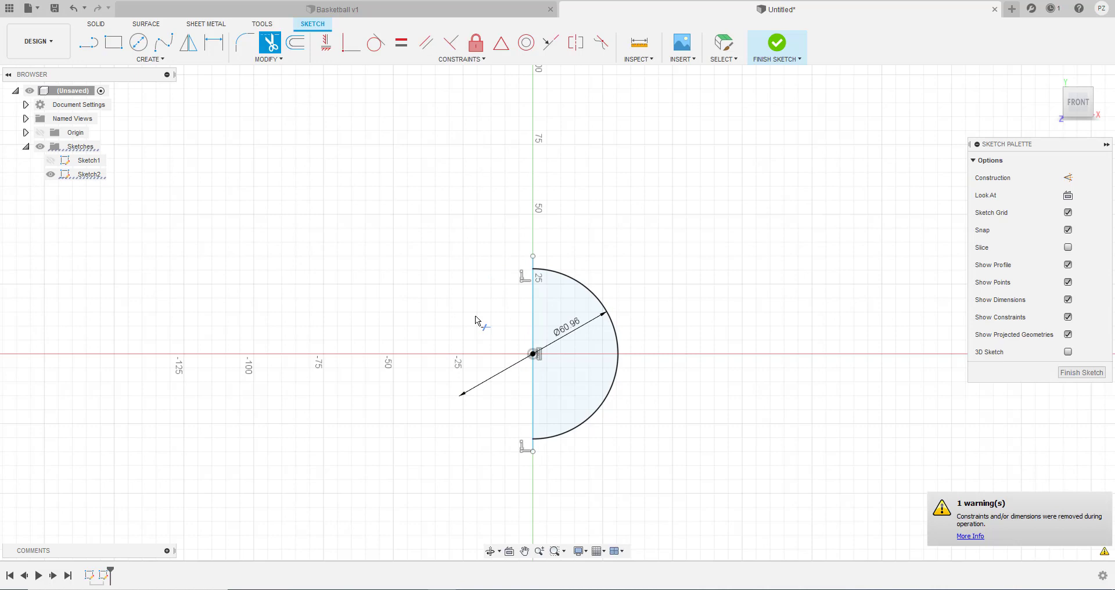
{"action": "left_click", "coordinate": [795, 55]}
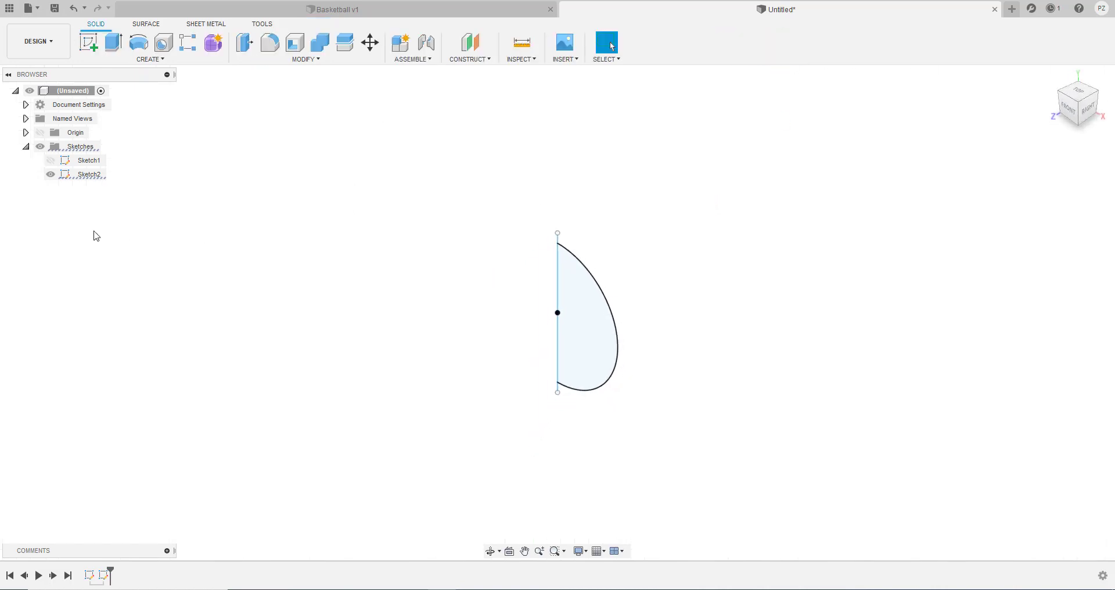
Step: Hide Sketch2, check the reference picture, and start a third sketch on the front XY plane
{"action": "left_click", "coordinate": [50, 174]}
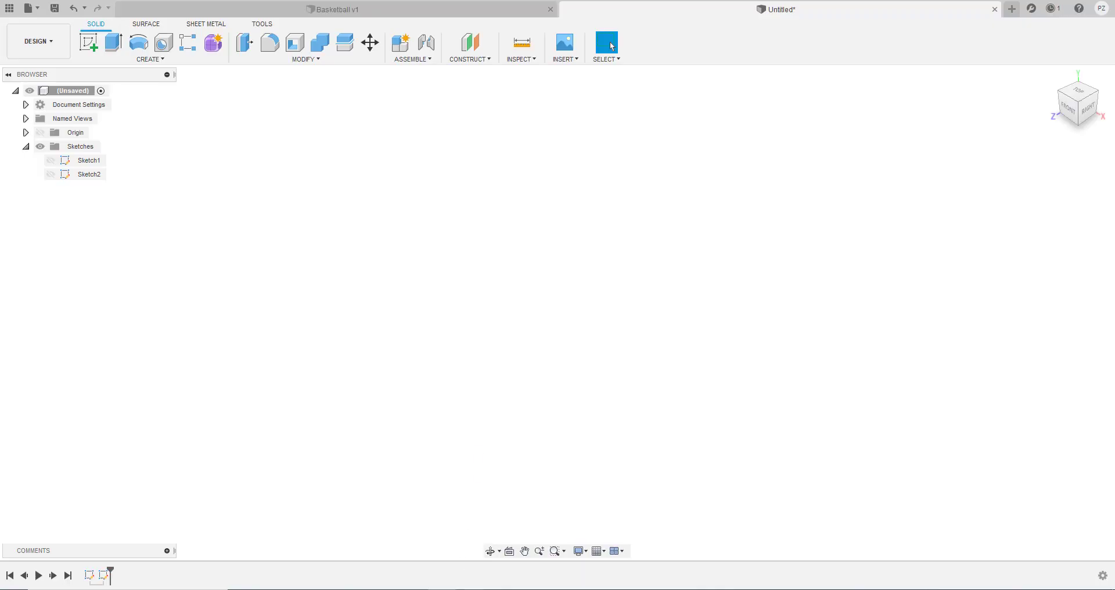
{"action": "key", "text": "alt+Tab"}
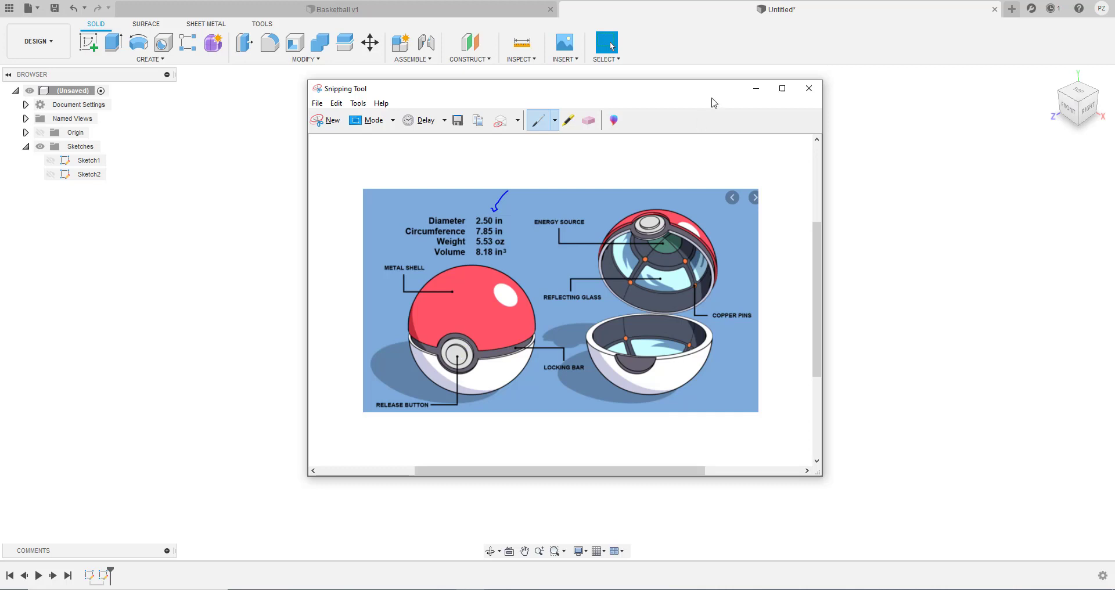
{"action": "left_click", "coordinate": [756, 89]}
{"action": "left_click", "coordinate": [89, 42]}
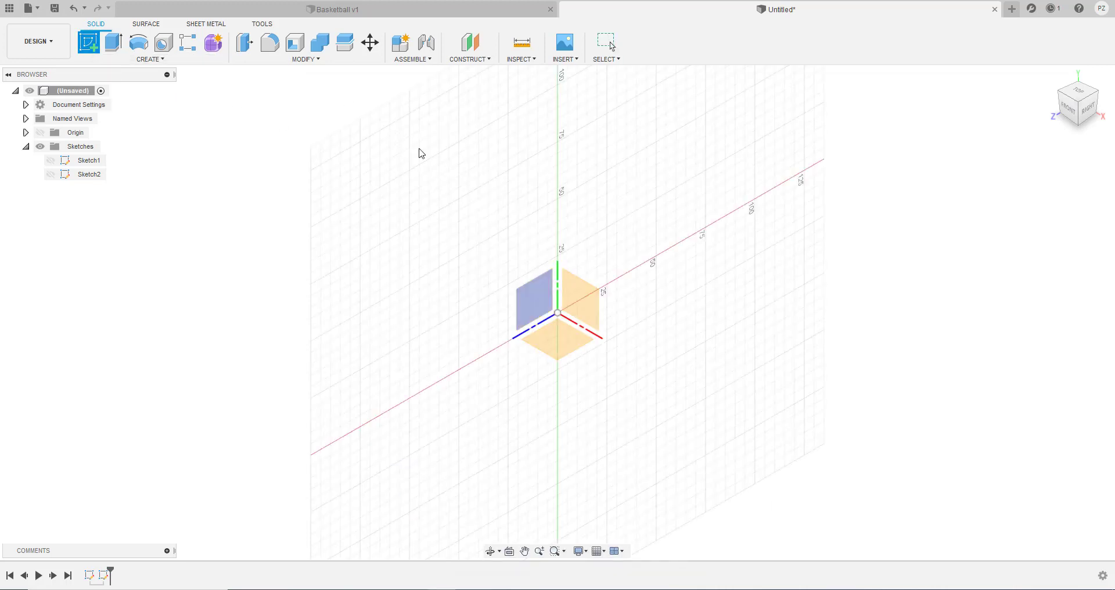
{"action": "left_click", "coordinate": [569, 283]}
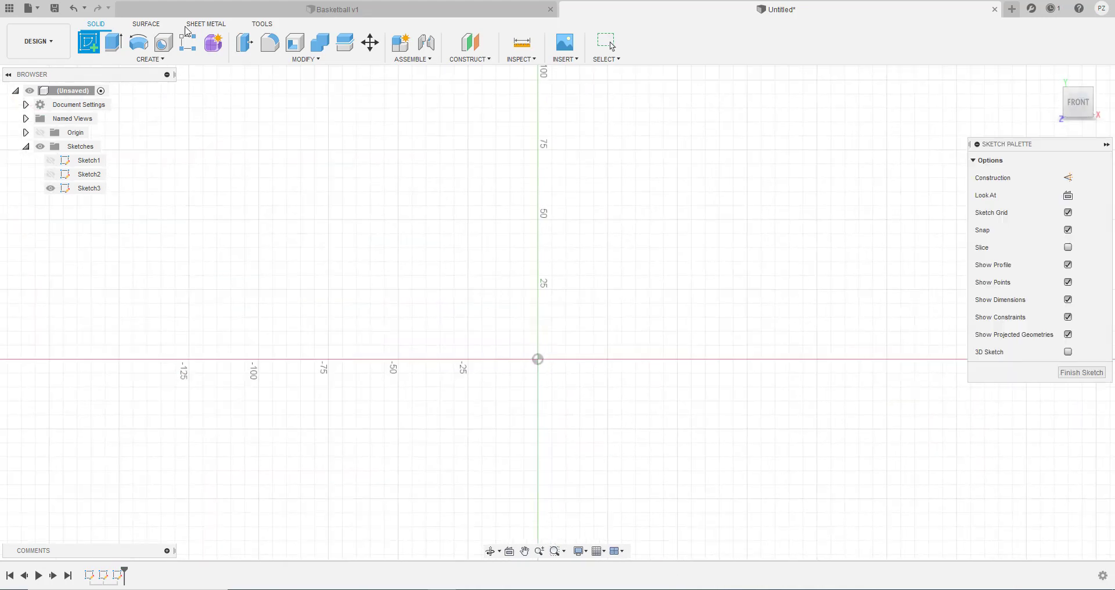
Step: Draw a center rectangle on the origin, about 191 mm wide and 15 mm high
{"action": "key", "text": "r"}
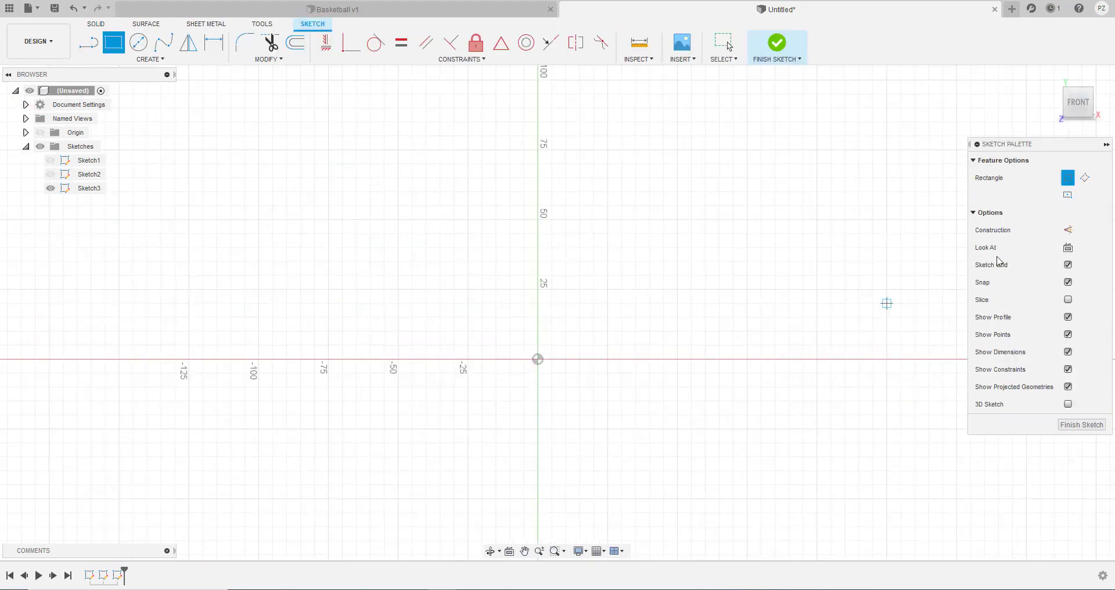
{"action": "left_click", "coordinate": [1067, 195]}
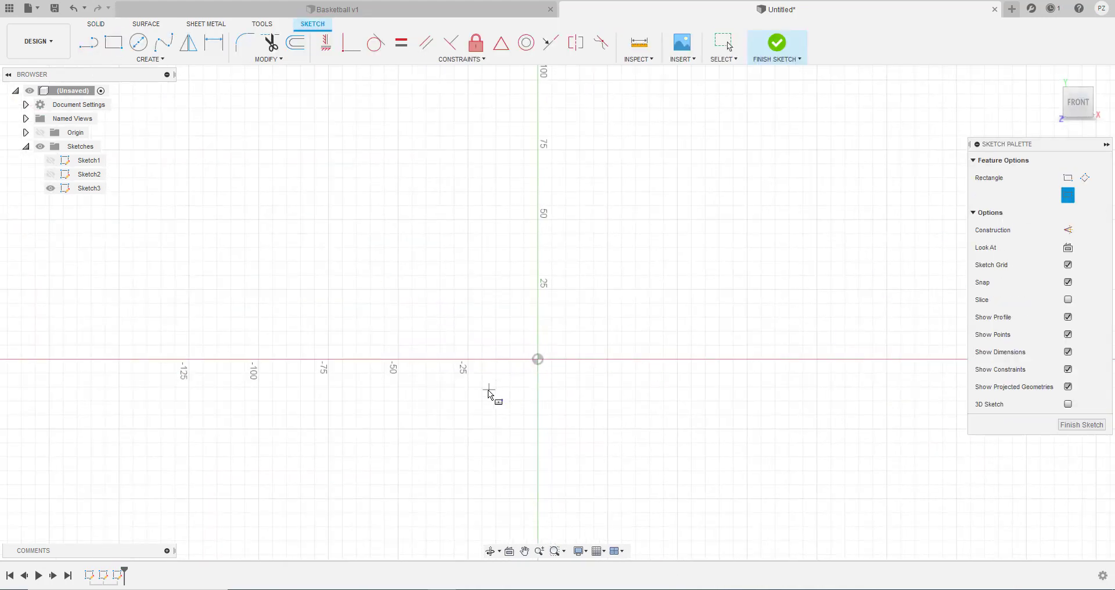
{"action": "left_click", "coordinate": [538, 359]}
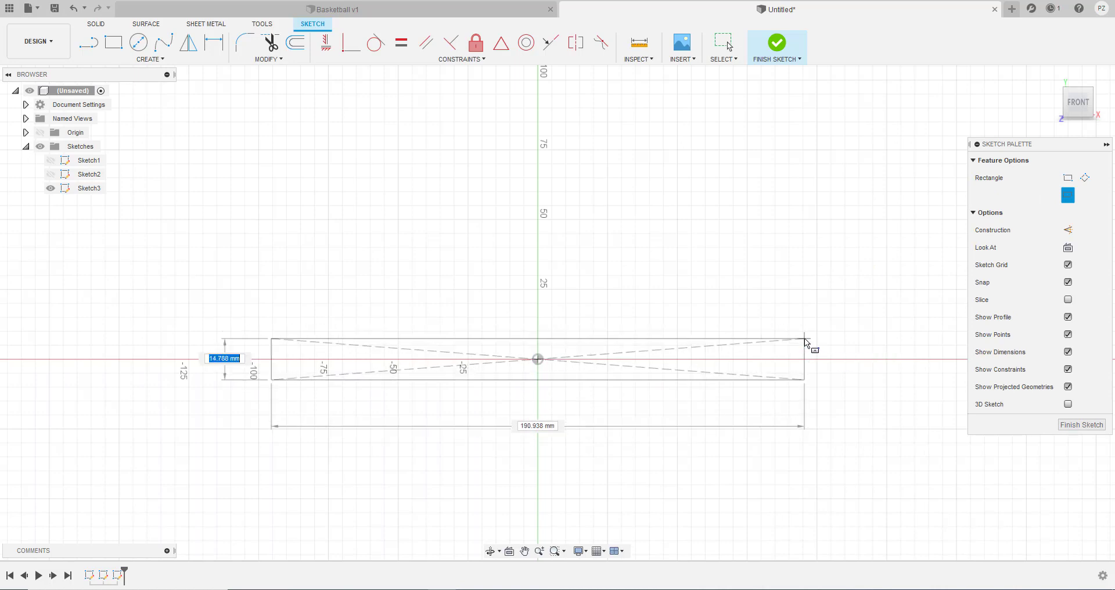
{"action": "left_click", "coordinate": [805, 340]}
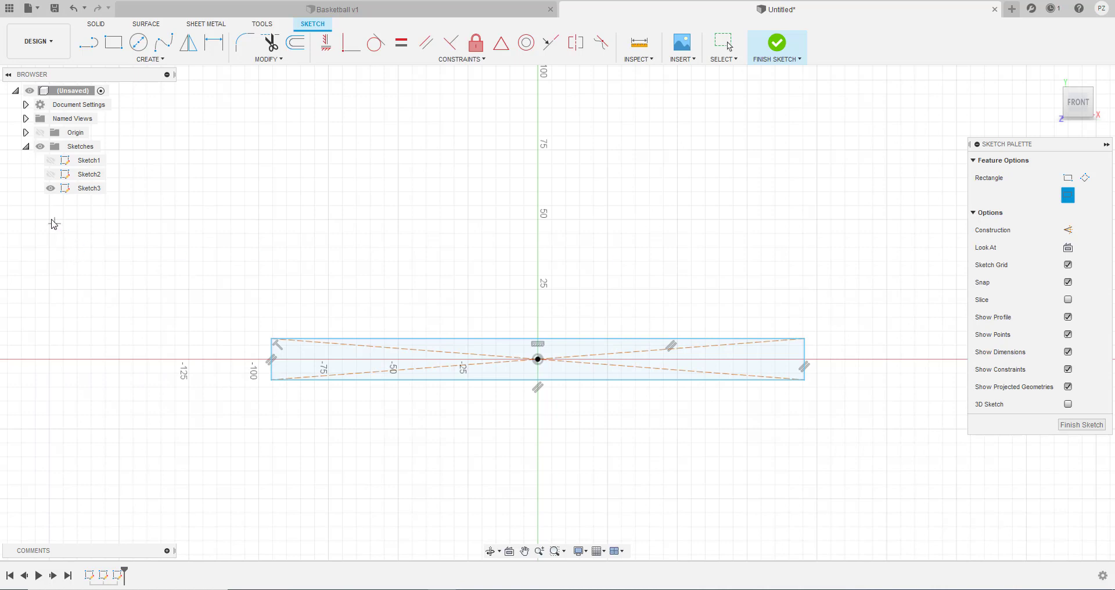
{"action": "key", "text": "Escape"}
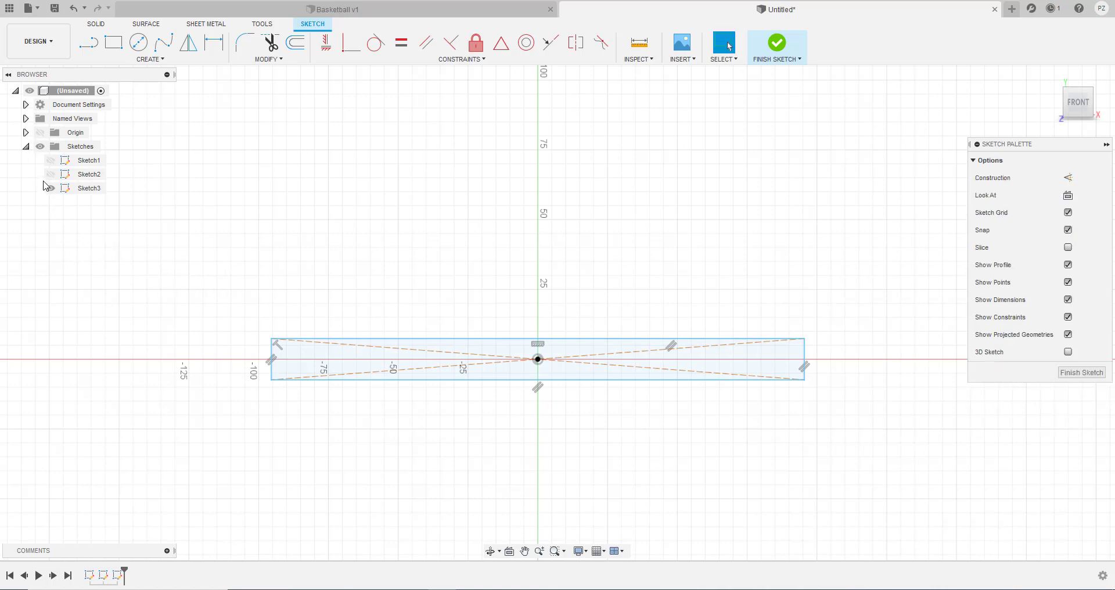
Step: Show the half-circle of Sketch1, check the reference picture, and dimension the rectangle's width to 76.2 mm
{"action": "left_click", "coordinate": [51, 160]}
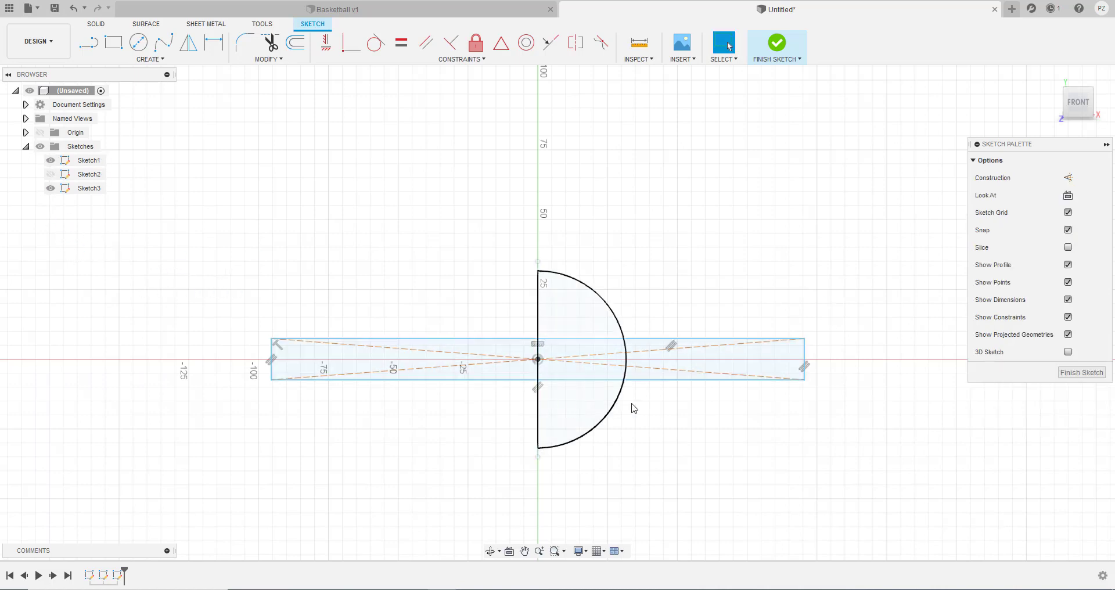
{"action": "scroll", "coordinate": [558, 380], "scroll_direction": "up", "scroll_amount": 3}
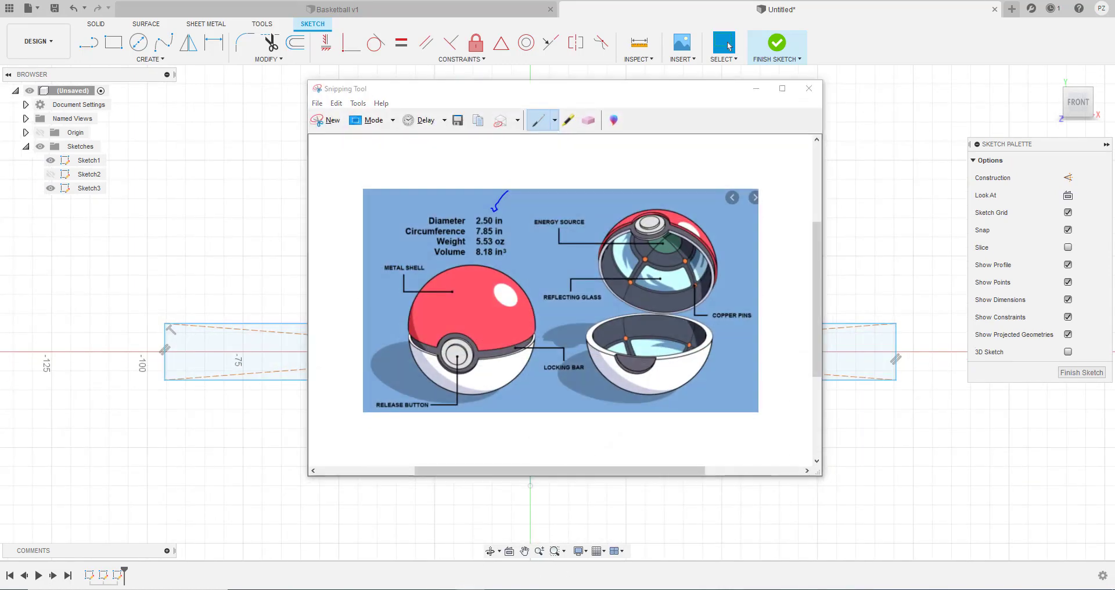
{"action": "left_click", "coordinate": [223, 39]}
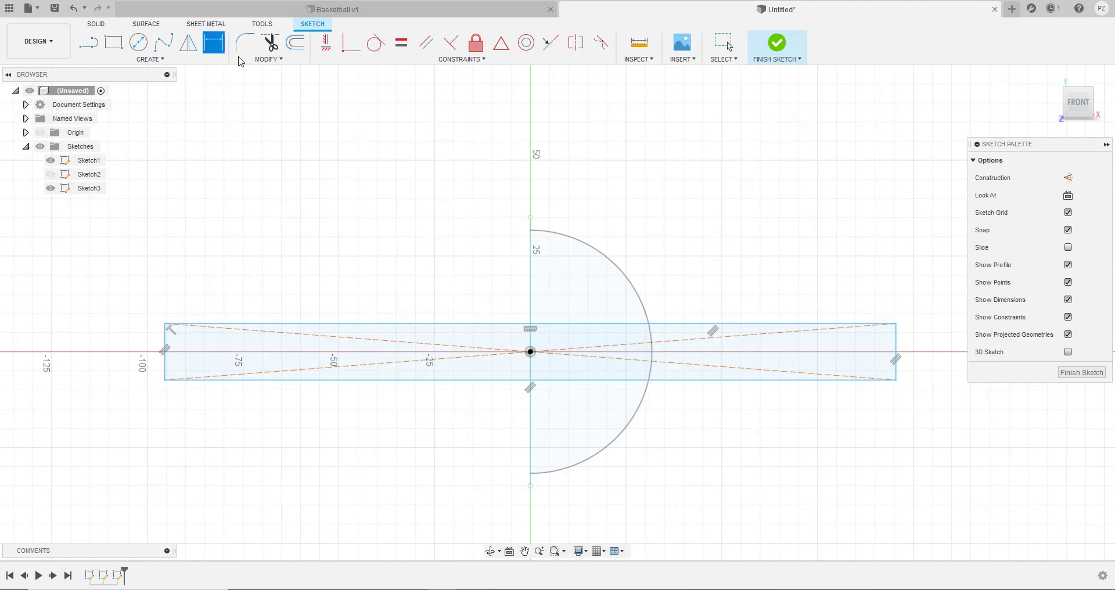
{"action": "left_click", "coordinate": [405, 324]}
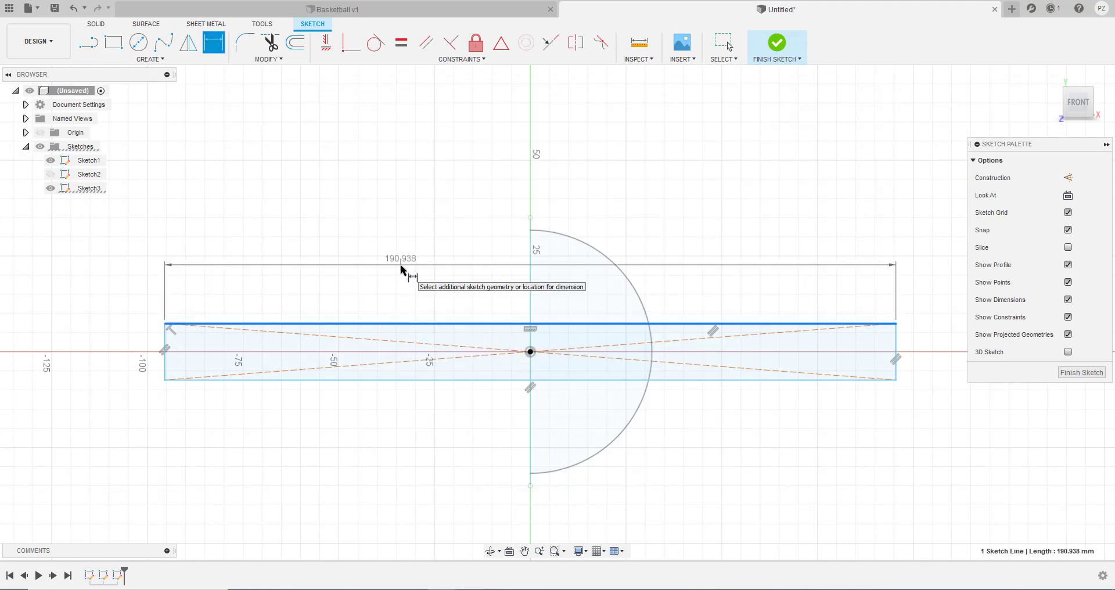
{"action": "left_click", "coordinate": [404, 274]}
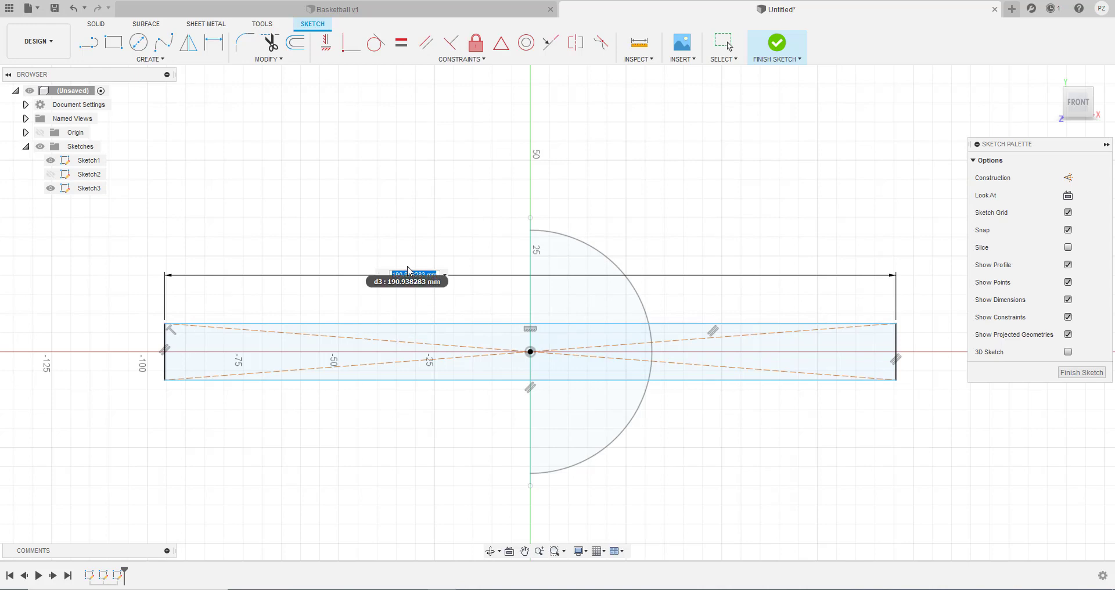
{"action": "key", "text": "BackSpace"}
{"action": "type", "text": "76.2"}
{"action": "key", "text": "Return"}
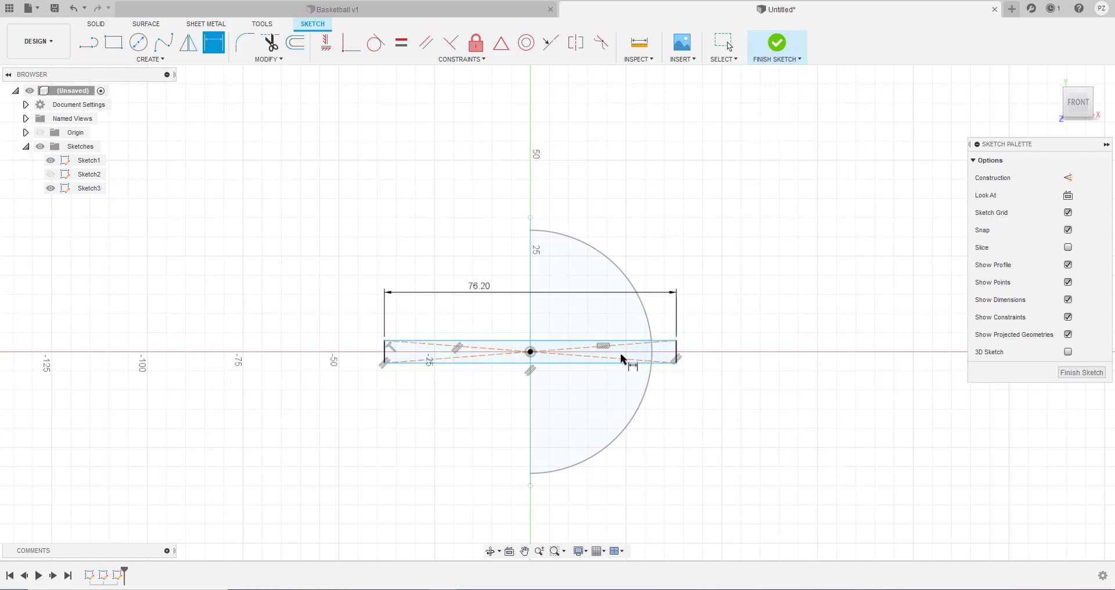
Step: Dimension the short side of the rectangle to set the bar's height to 5.5 mm
{"action": "scroll", "coordinate": [621, 358], "scroll_direction": "up", "scroll_amount": 3}
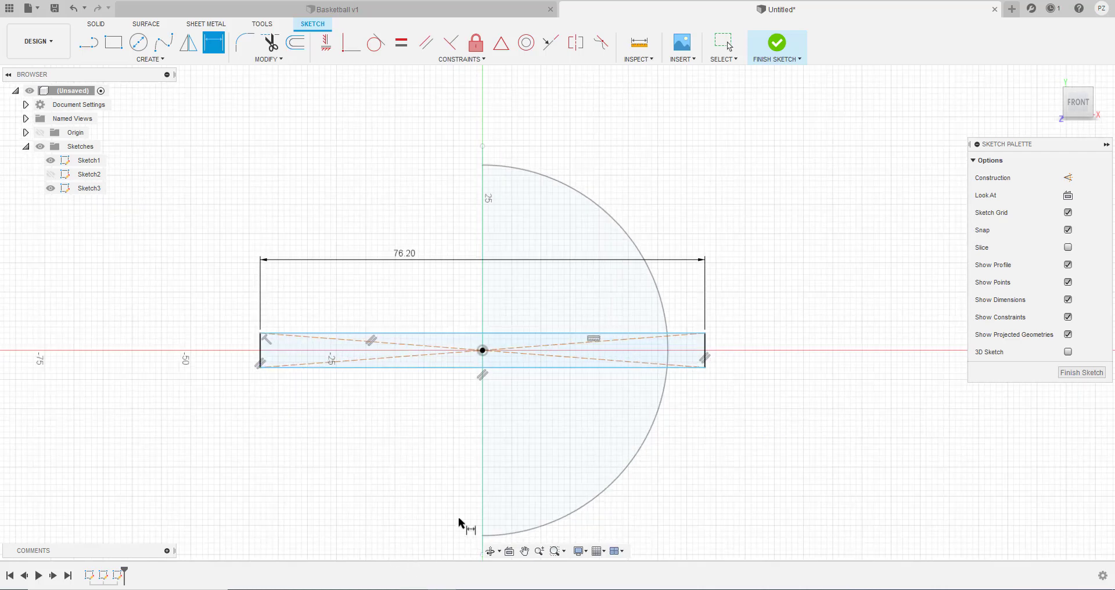
{"action": "key", "text": "alt+Tab"}
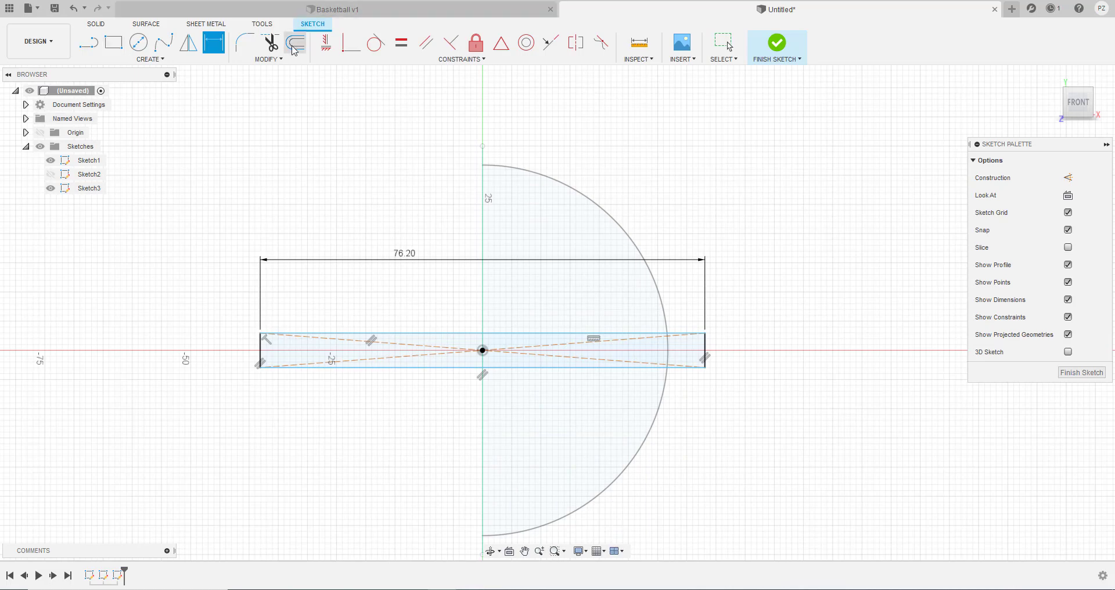
{"action": "scroll", "coordinate": [221, 349], "scroll_direction": "up", "scroll_amount": 1}
{"action": "scroll", "coordinate": [232, 357], "scroll_direction": "up", "scroll_amount": 2}
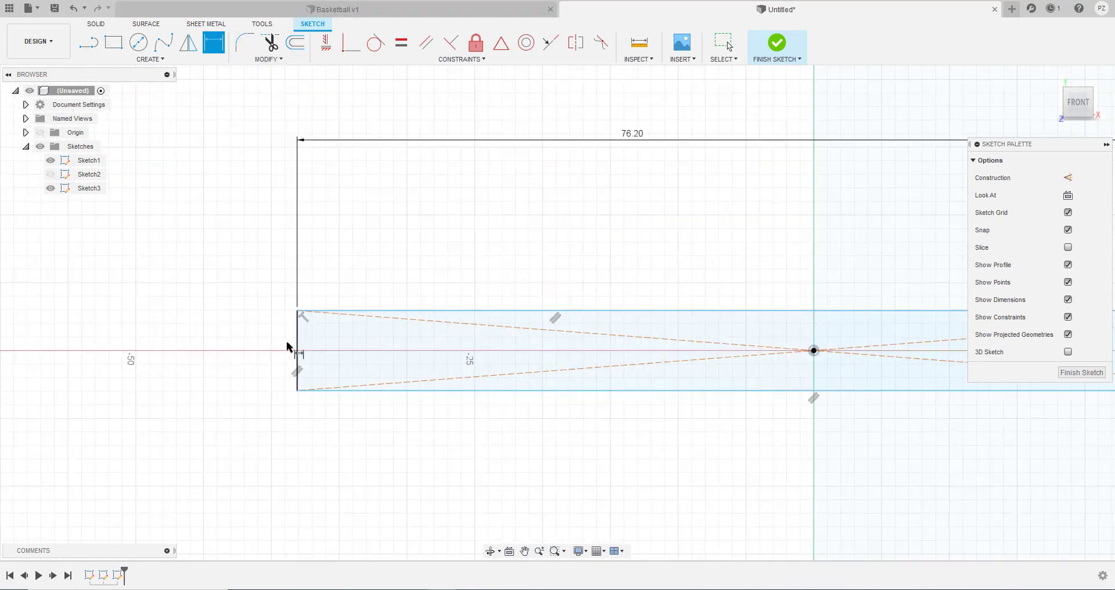
{"action": "left_click", "coordinate": [269, 355]}
{"action": "left_click", "coordinate": [267, 346]}
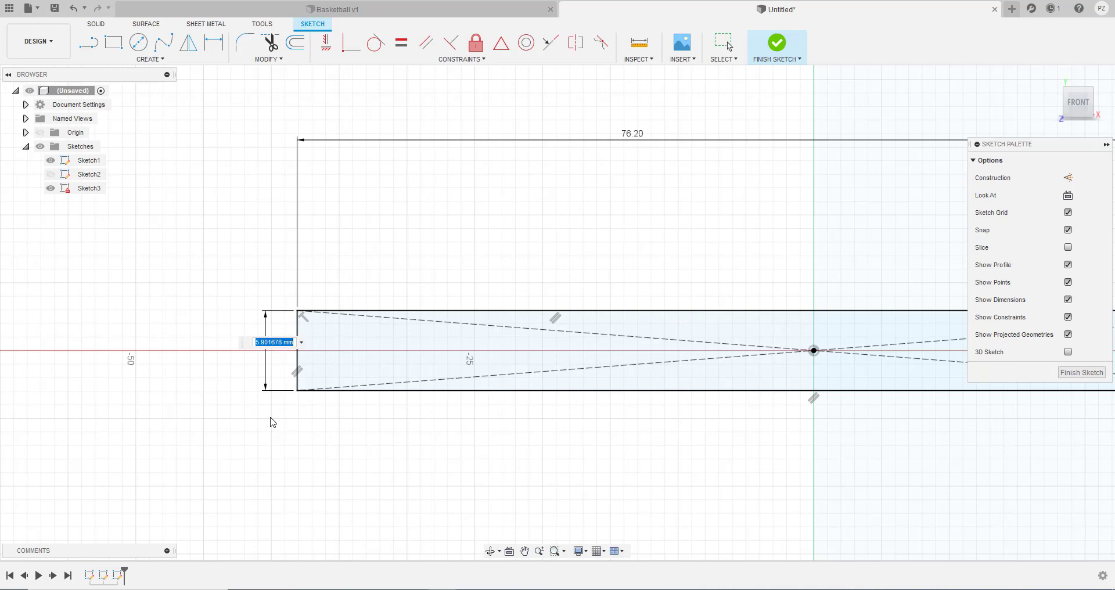
{"action": "type", "text": "5.5"}
{"action": "key", "text": "Return"}
{"action": "scroll", "coordinate": [451, 323], "scroll_direction": "down", "scroll_amount": 5}
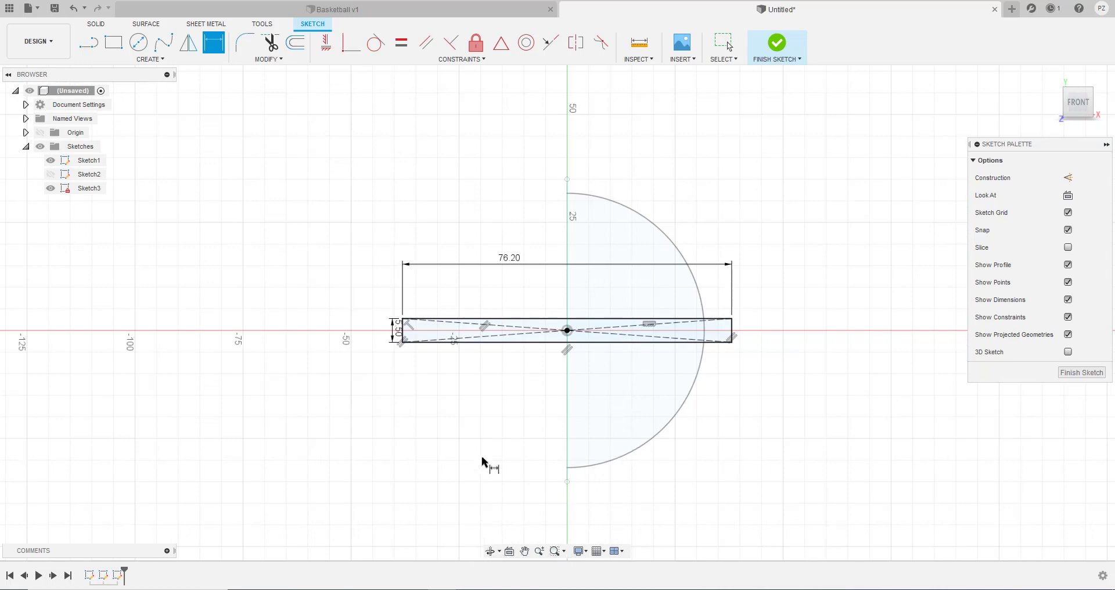
Step: Check the release button in the reference picture and draw a 33 mm diameter circle centred on the origin
{"action": "scroll", "coordinate": [582, 387], "scroll_direction": "up", "scroll_amount": 2}
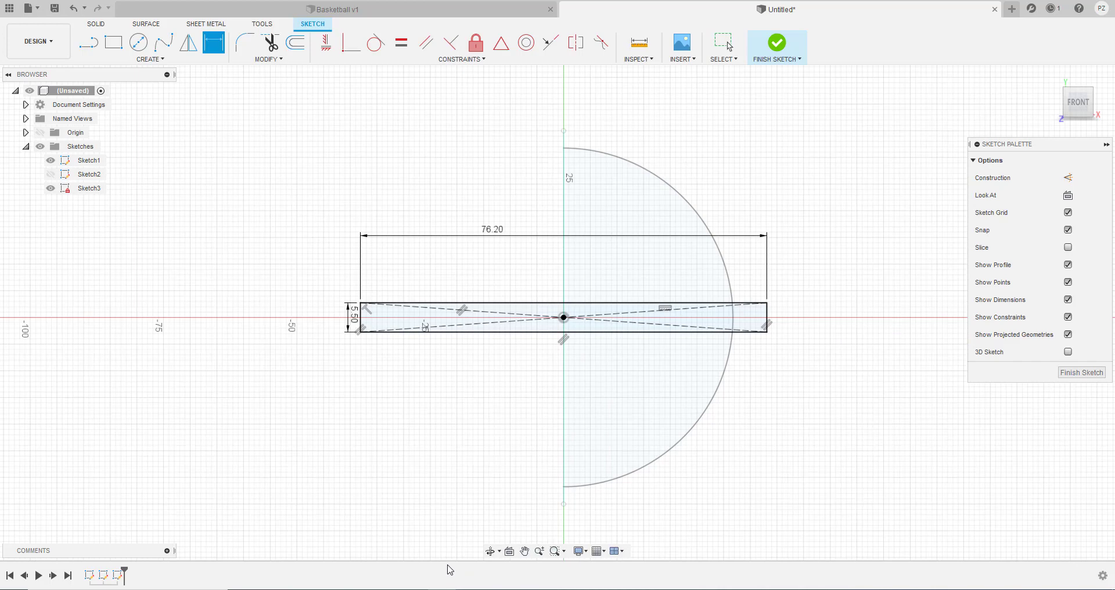
{"action": "left_click", "coordinate": [141, 45]}
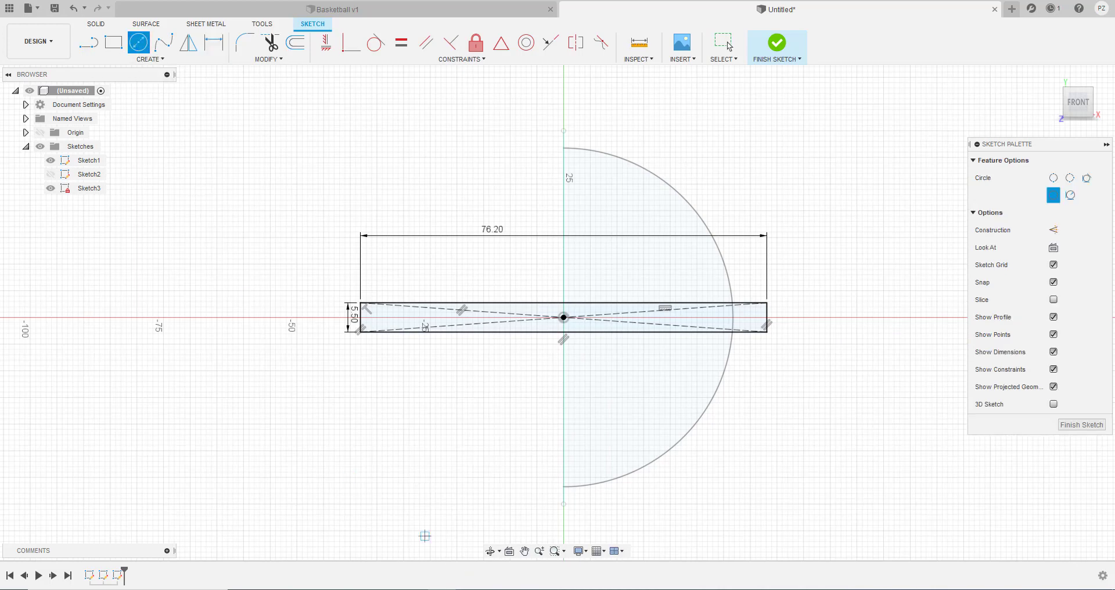
{"action": "left_click", "coordinate": [474, 581]}
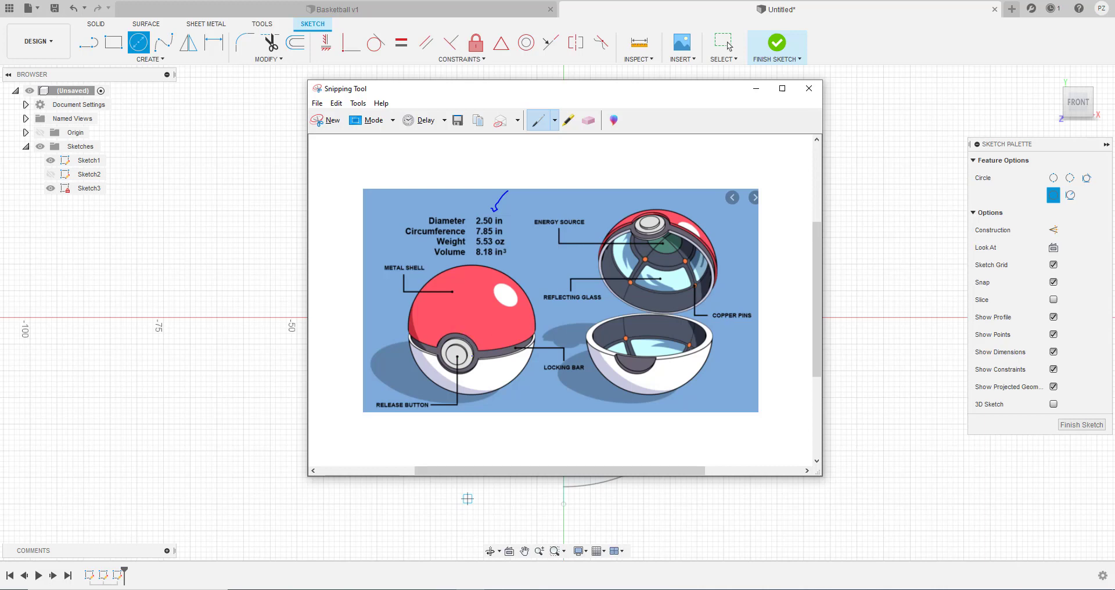
{"action": "left_click", "coordinate": [755, 89]}
{"action": "left_click", "coordinate": [563, 318]}
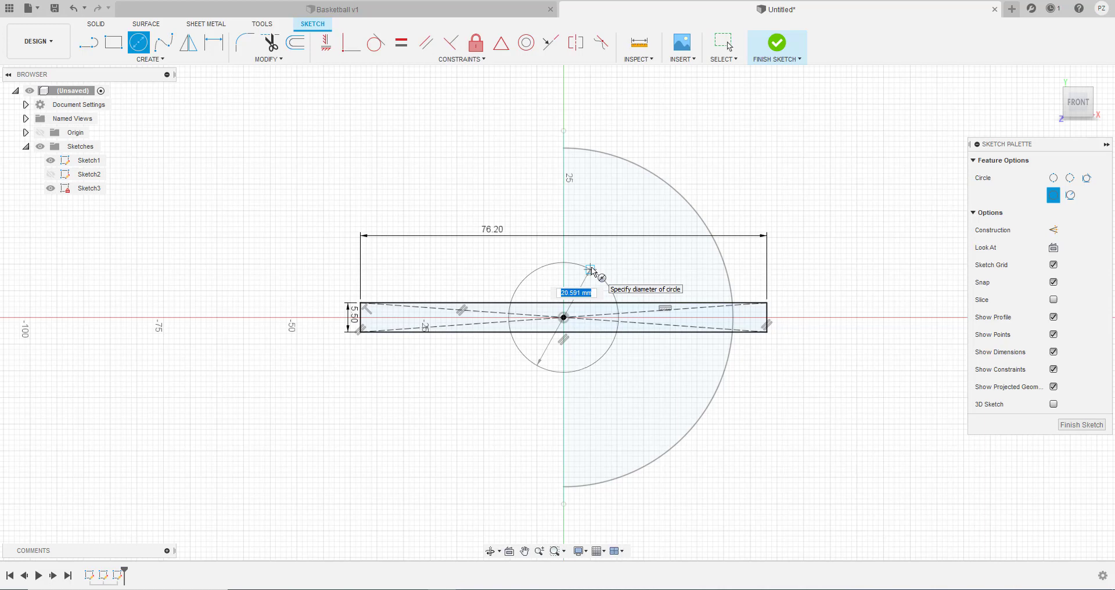
{"action": "type", "text": "33"}
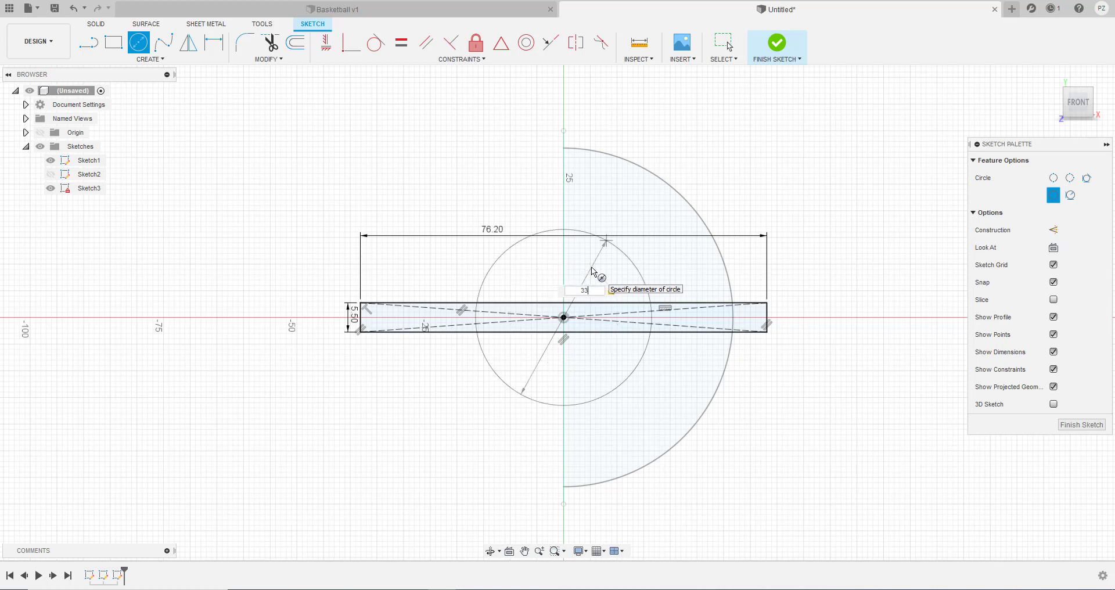
{"action": "key", "text": "Return"}
{"action": "key", "text": "Escape"}
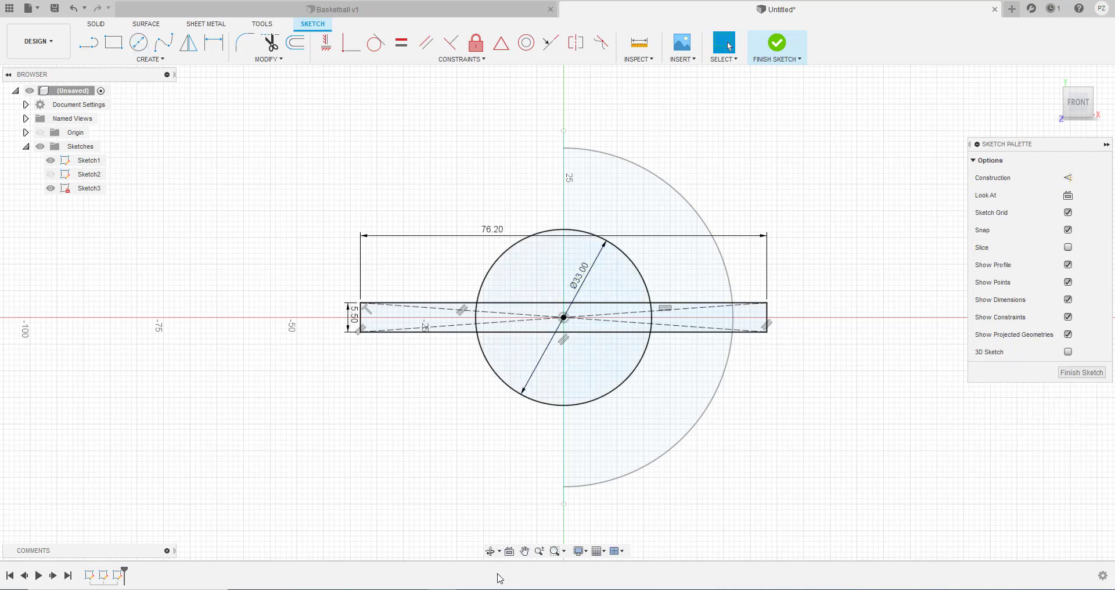
Step: Compare the circle with the reference picture and set its diameter to 25 mm
{"action": "key", "text": "alt+Tab"}
{"action": "key", "text": "alt+Tab"}
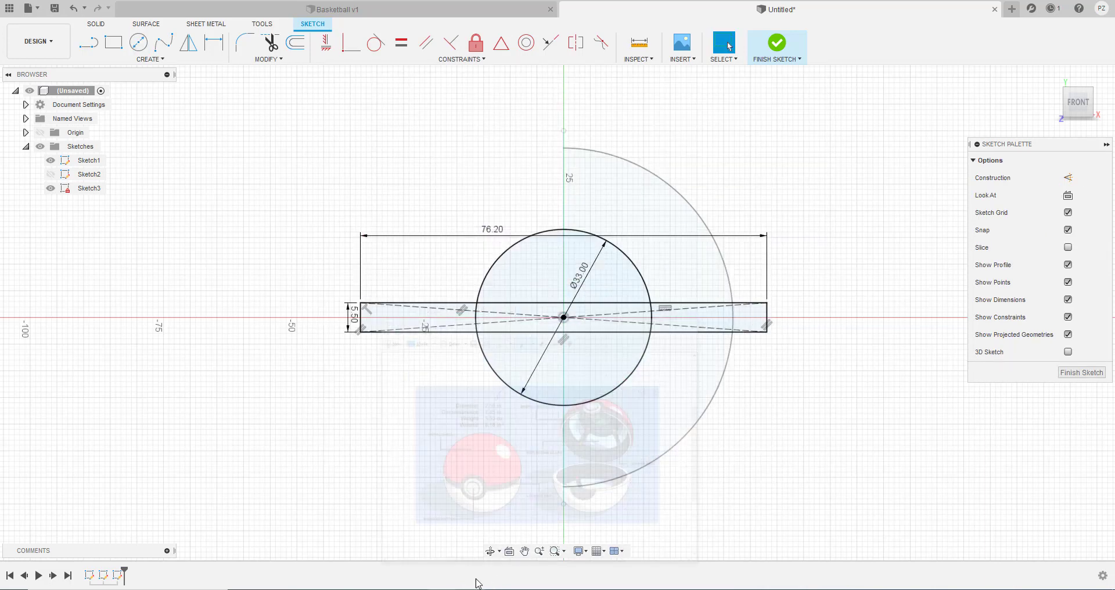
{"action": "double_click", "coordinate": [582, 283]}
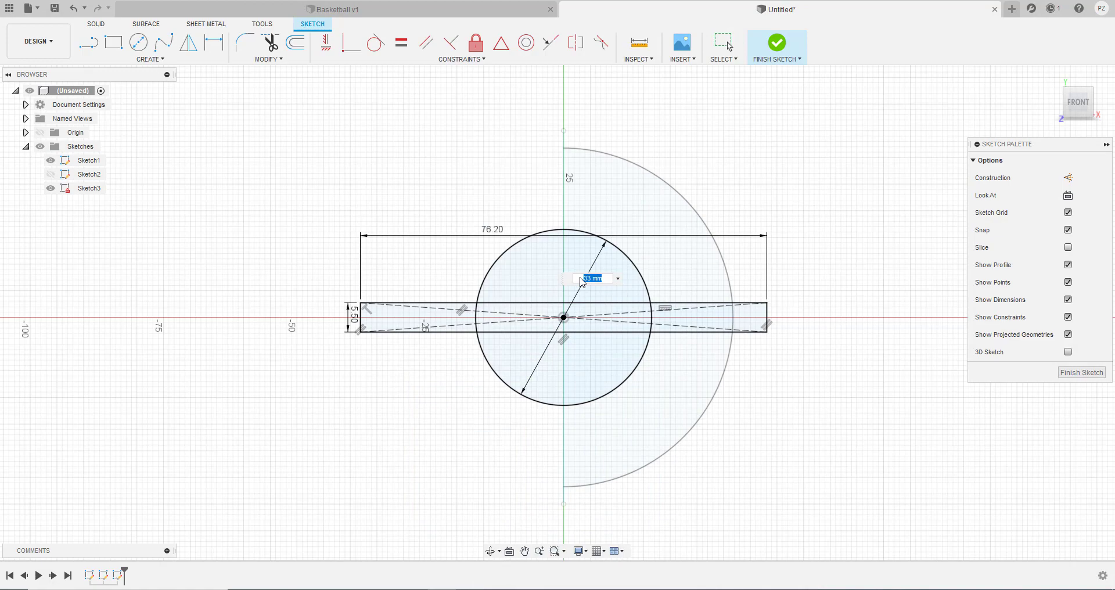
{"action": "type", "text": "25"}
{"action": "key", "text": "Return"}
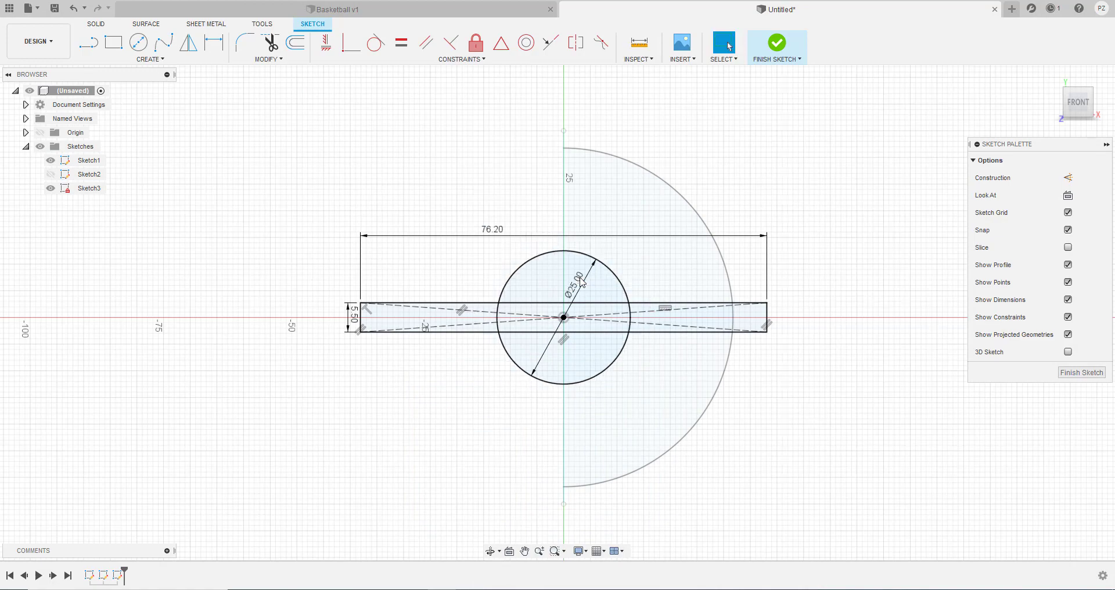
Step: Check the button's proportions in the reference picture and reduce the circle's diameter to 22 mm
{"action": "key", "text": "alt+Tab"}
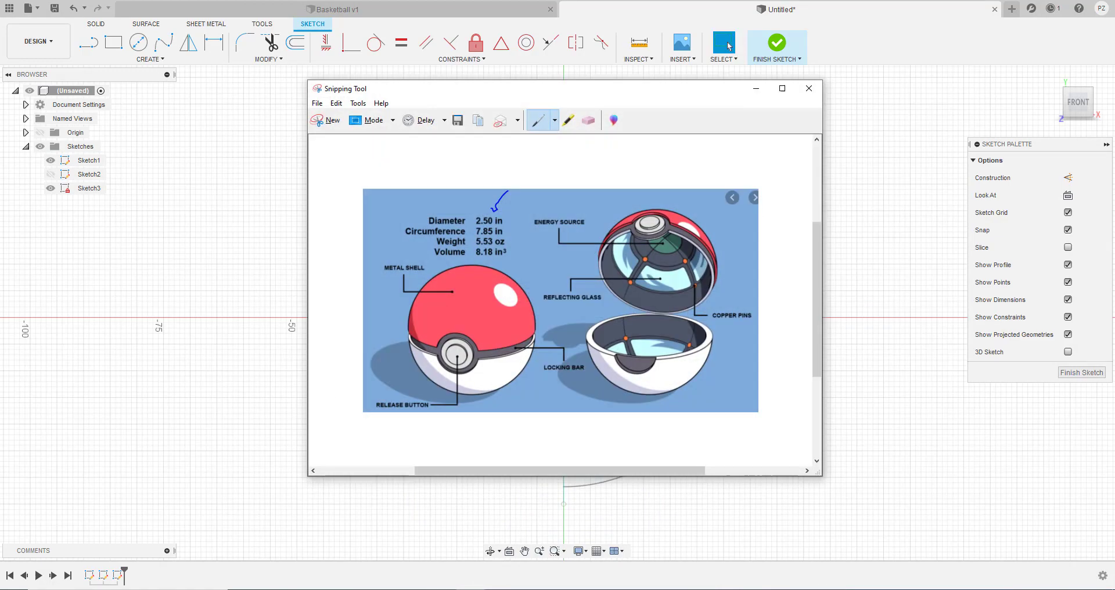
{"action": "key", "text": "alt+Tab"}
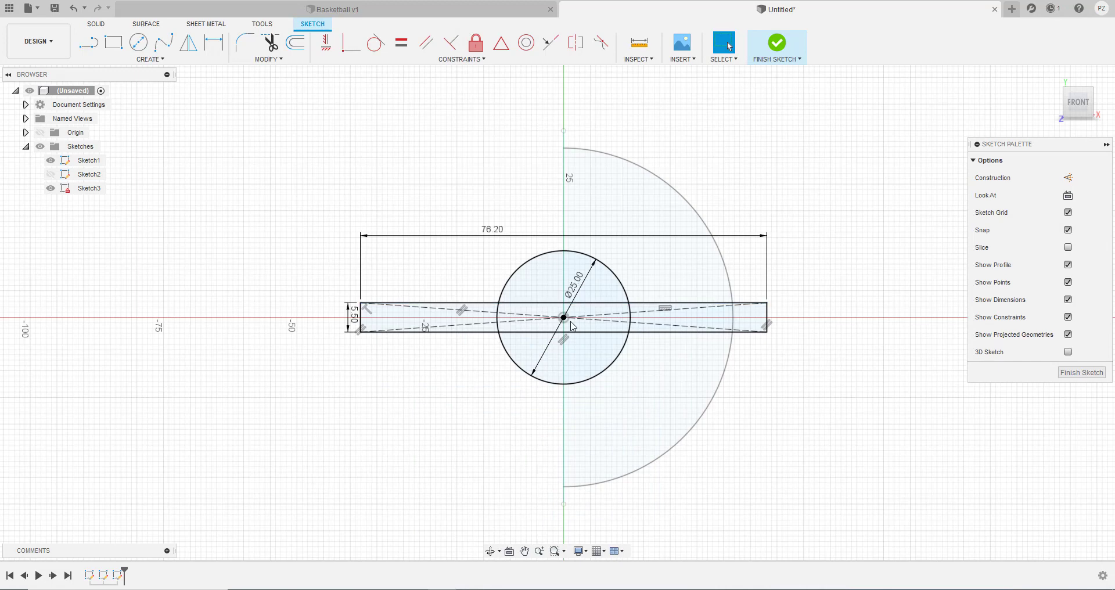
{"action": "double_click", "coordinate": [576, 286]}
{"action": "type", "text": "2"}
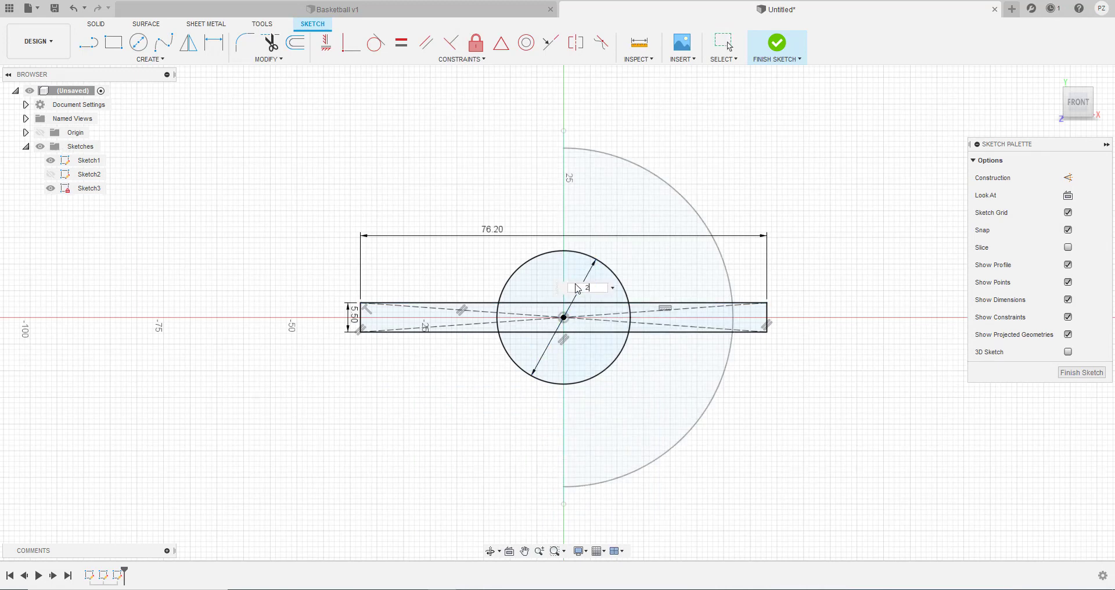
{"action": "type", "text": "2"}
{"action": "key", "text": "Return"}
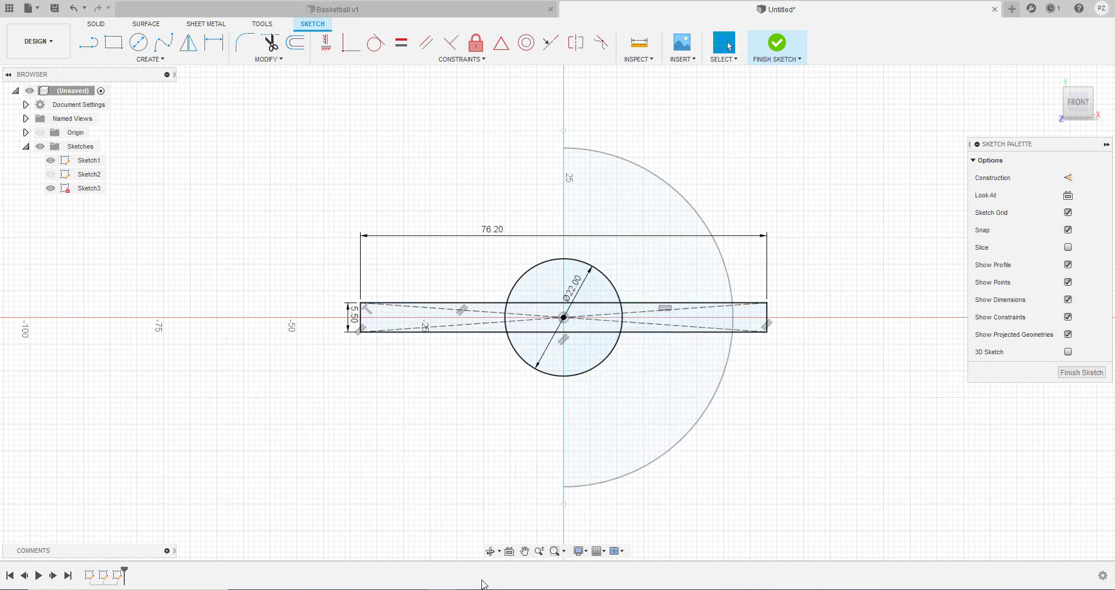
Step: Compare the sketch with the reference picture again and set the circle's diameter to 20 mm
{"action": "key", "text": "alt+Tab"}
{"action": "key", "text": "alt+Tab"}
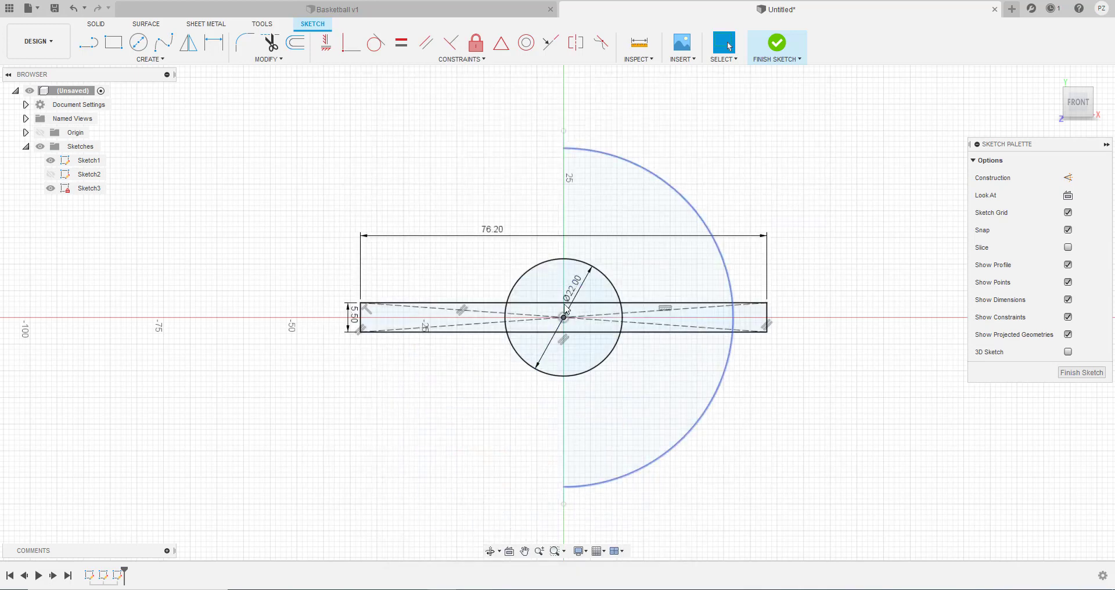
{"action": "double_click", "coordinate": [572, 292]}
{"action": "type", "text": "20"}
{"action": "key", "text": "Return"}
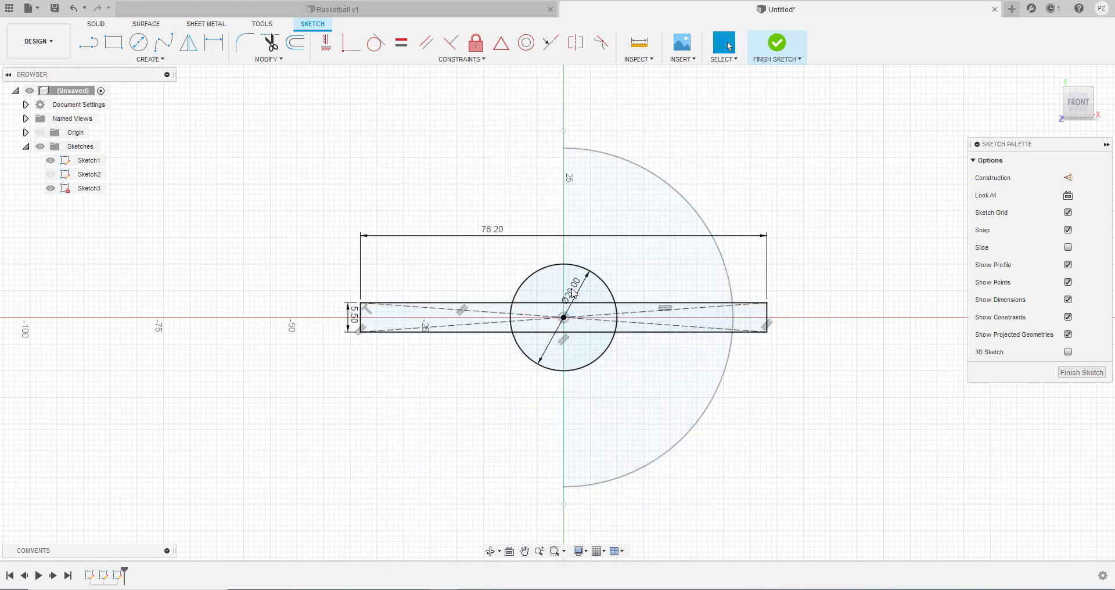
Step: Check the release button in the reference picture and set the centre circle's diameter to 18 mm
{"action": "key", "text": "alt+Tab"}
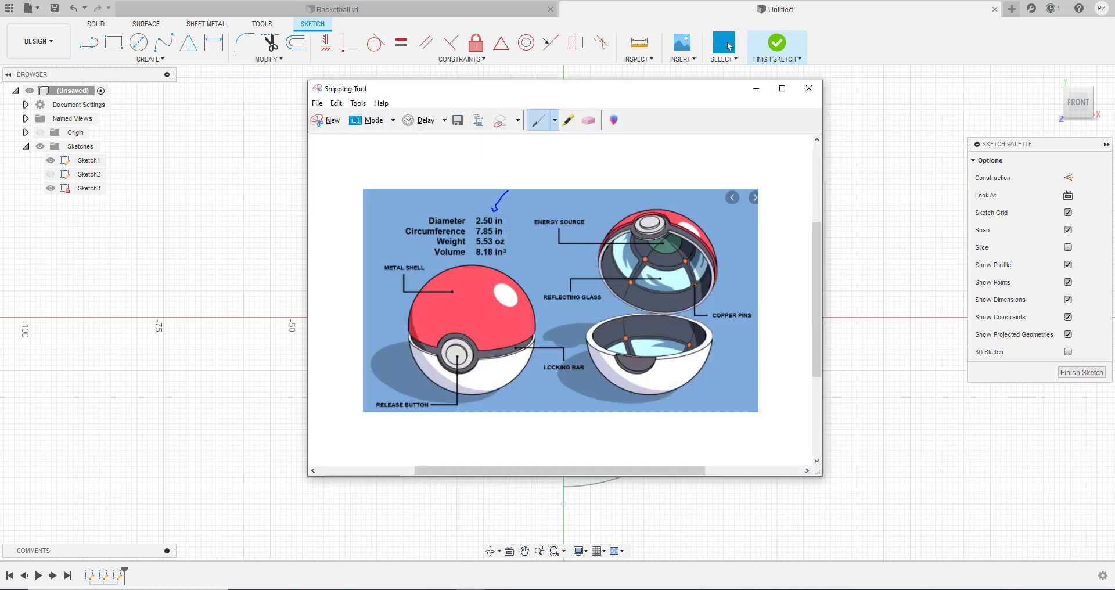
{"action": "key", "text": "alt+Tab"}
{"action": "double_click", "coordinate": [574, 294]}
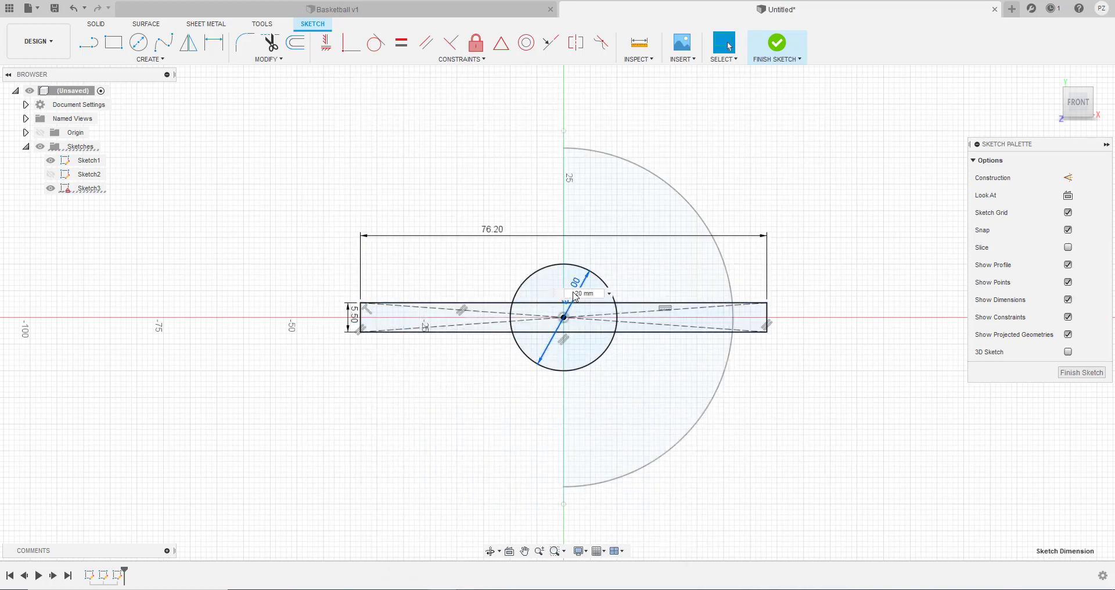
{"action": "type", "text": "18"}
{"action": "key", "text": "Return"}
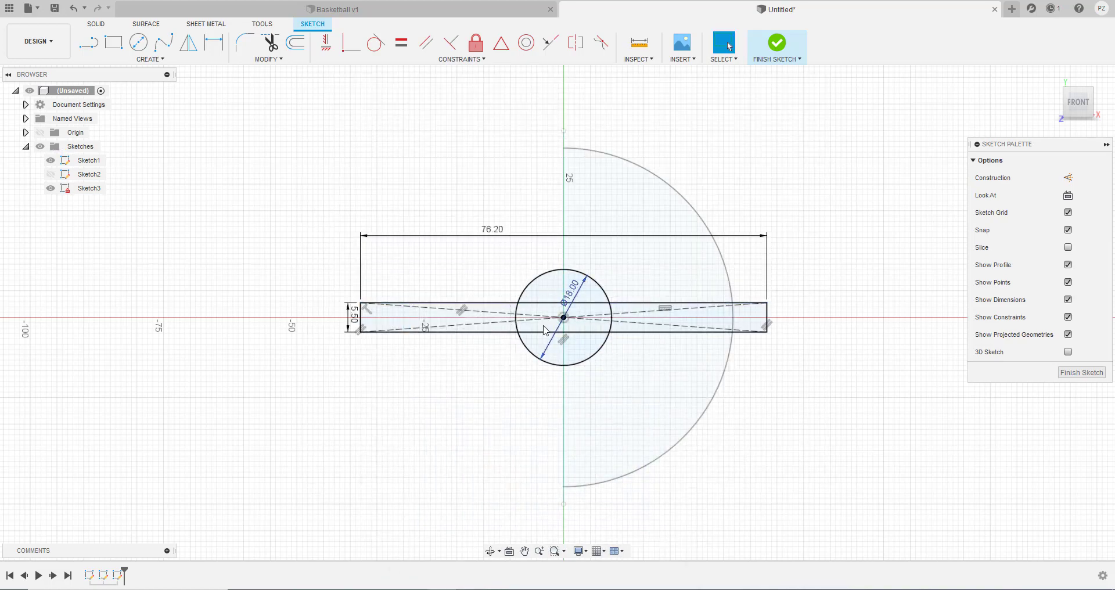
Step: Set the locking-bar rectangle's height to 5.25 mm, comparing its proportions with the reference picture
{"action": "key", "text": "alt+Tab"}
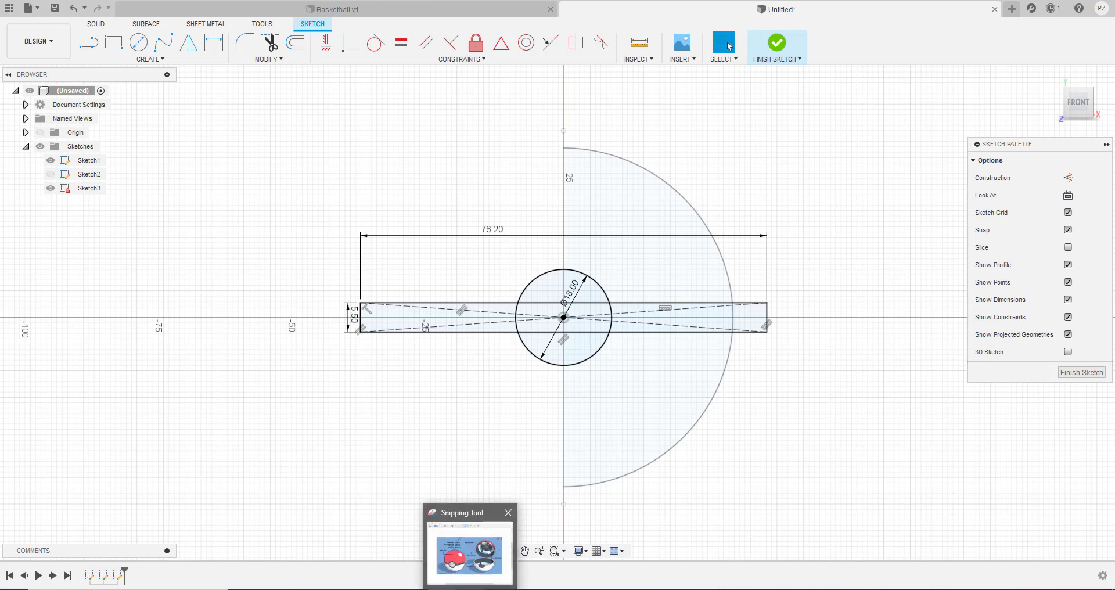
{"action": "key", "text": "alt+Tab"}
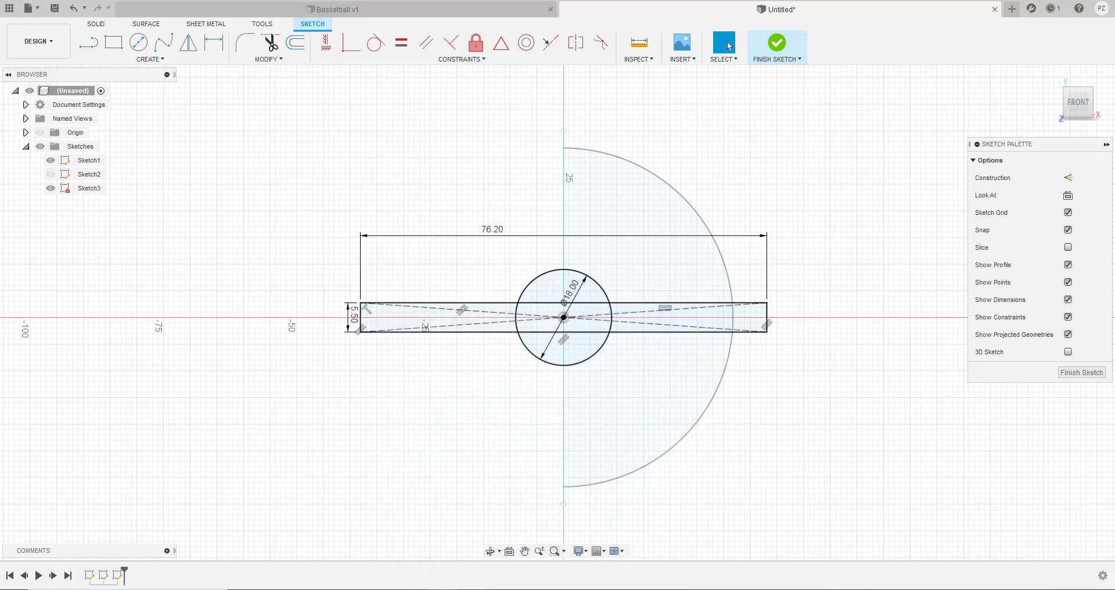
{"action": "double_click", "coordinate": [355, 318]}
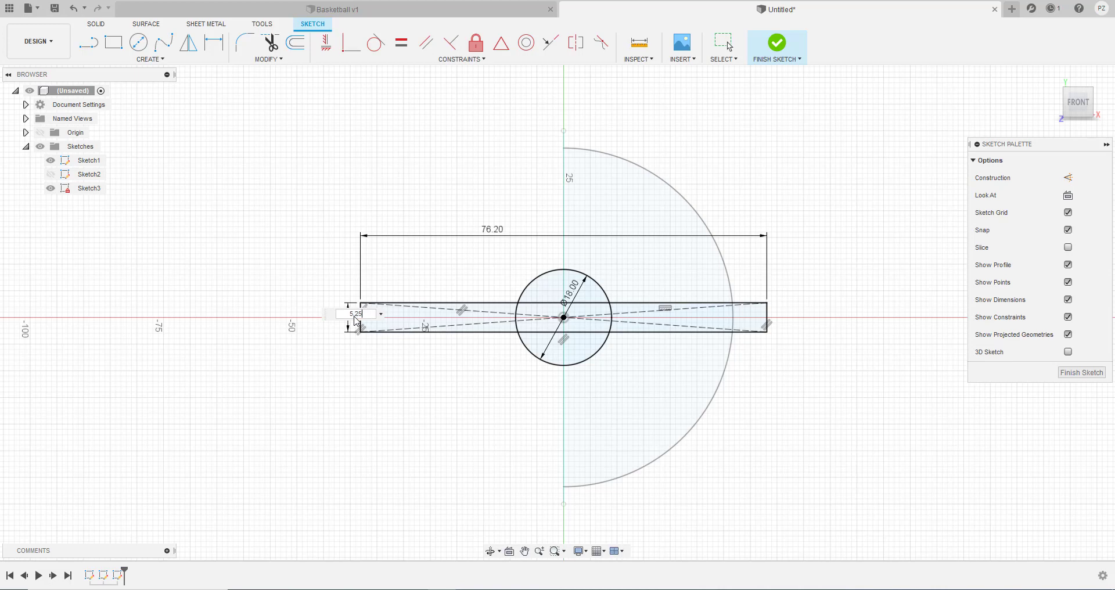
{"action": "key", "text": "Return"}
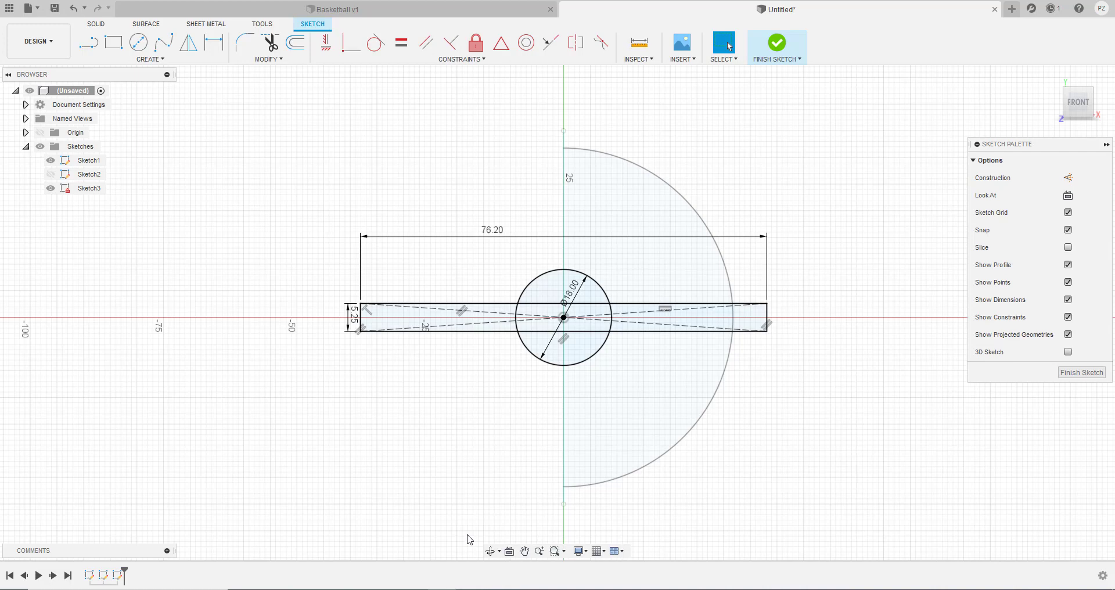
{"action": "key", "text": "alt+Tab"}
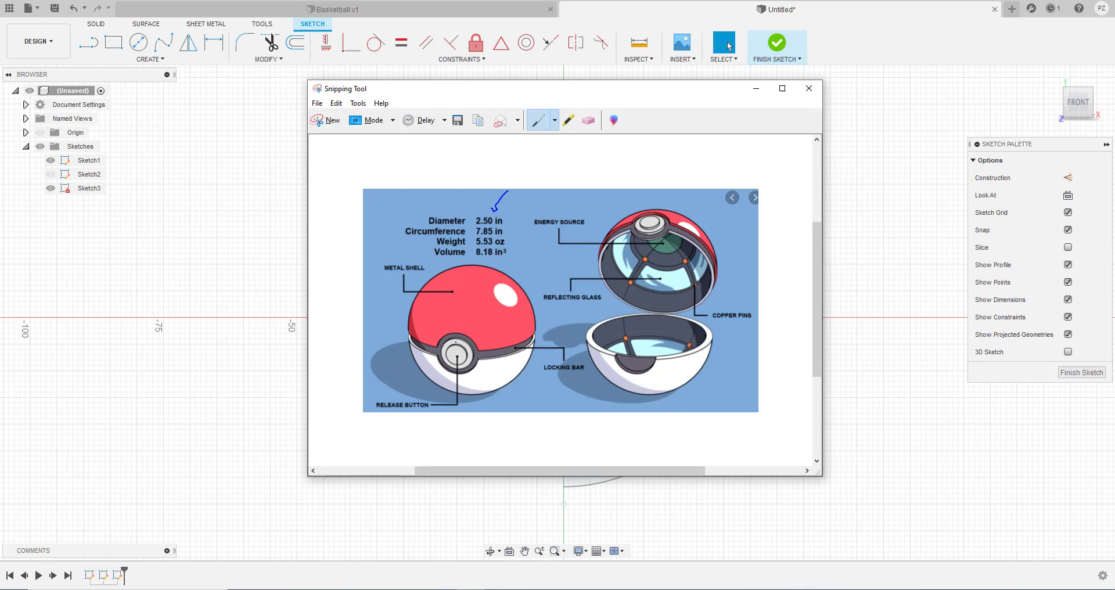
{"action": "key", "text": "alt+Tab"}
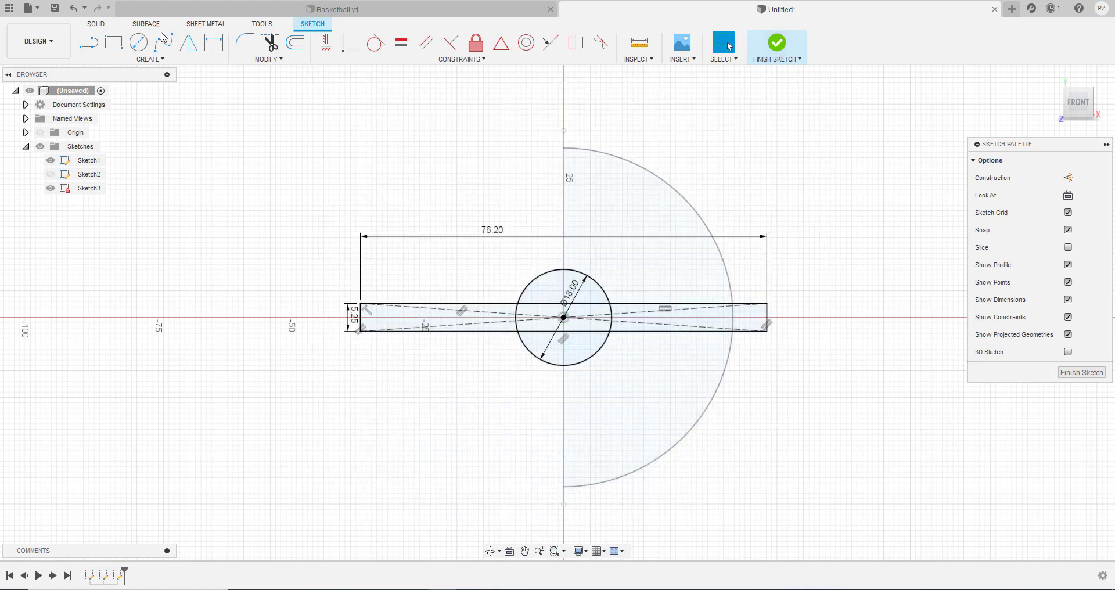
Step: Draw a 15 mm diameter circle concentric with the 18 mm release-button circle
{"action": "left_click", "coordinate": [138, 42]}
{"action": "left_click", "coordinate": [563, 317]}
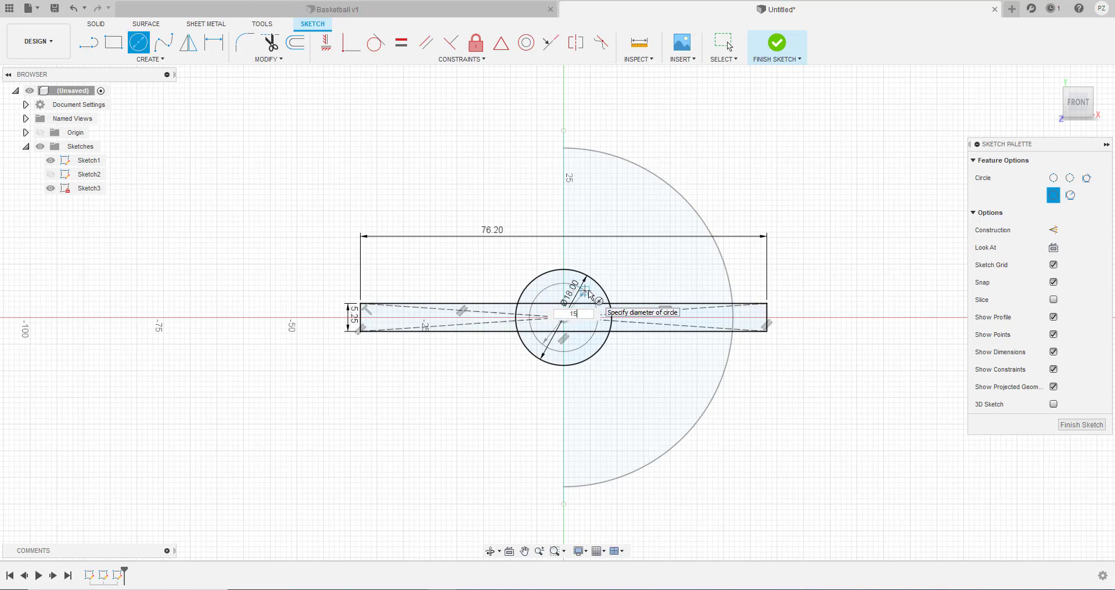
{"action": "left_click", "coordinate": [594, 292]}
{"action": "key", "text": "Escape"}
{"action": "scroll", "coordinate": [570, 321], "scroll_direction": "up", "scroll_amount": 5}
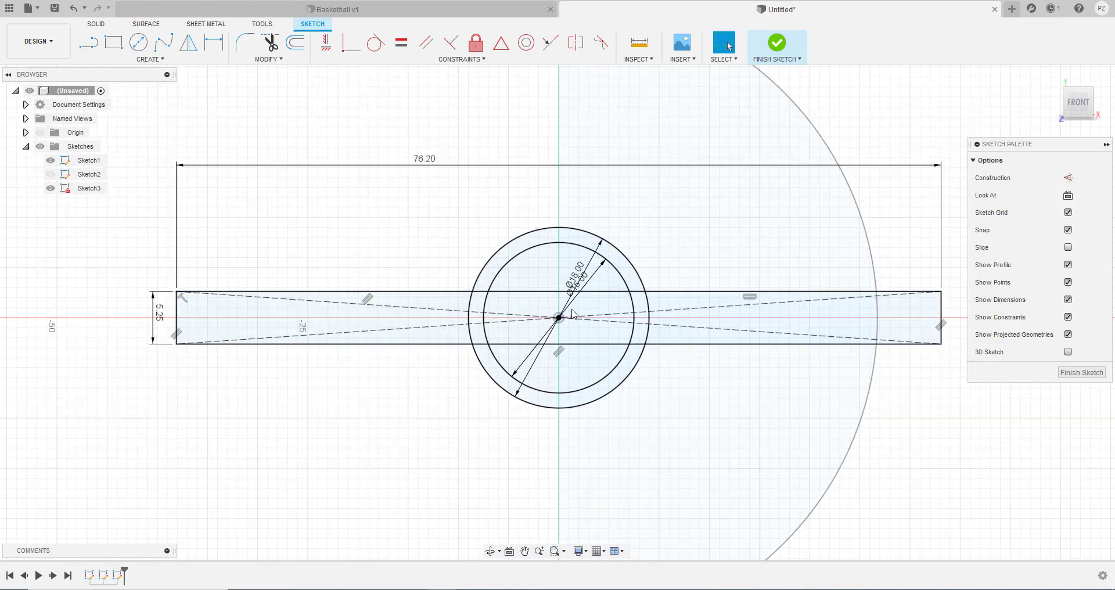
Step: Set the inner release-button circle's diameter to 14 mm
{"action": "key", "text": "d"}
{"action": "left_click", "coordinate": [588, 287]}
{"action": "left_click", "coordinate": [575, 301]}
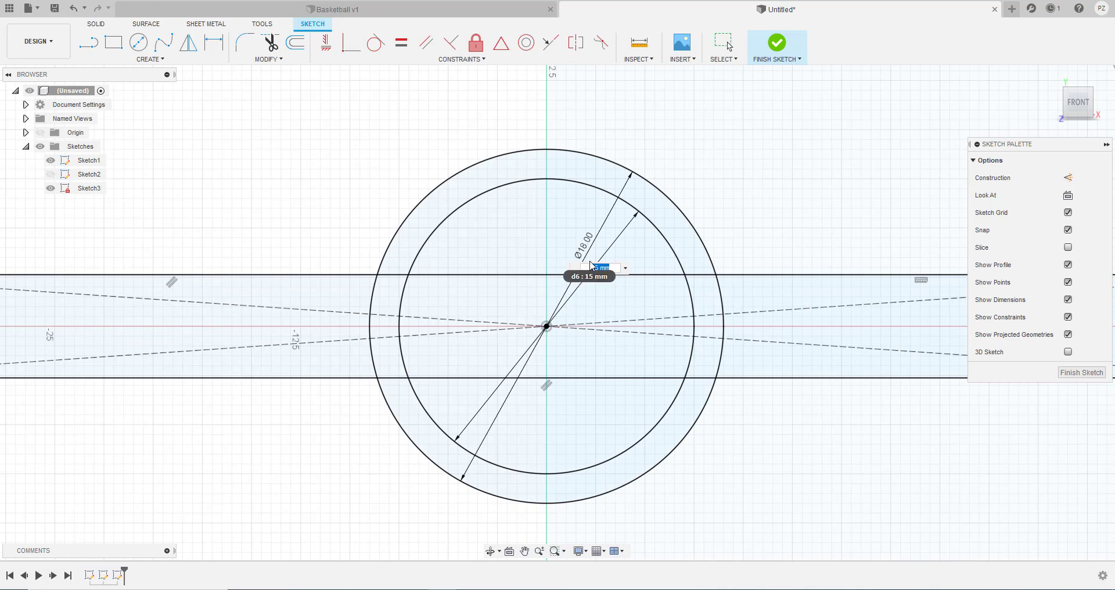
{"action": "type", "text": "14"}
{"action": "key", "text": "Return"}
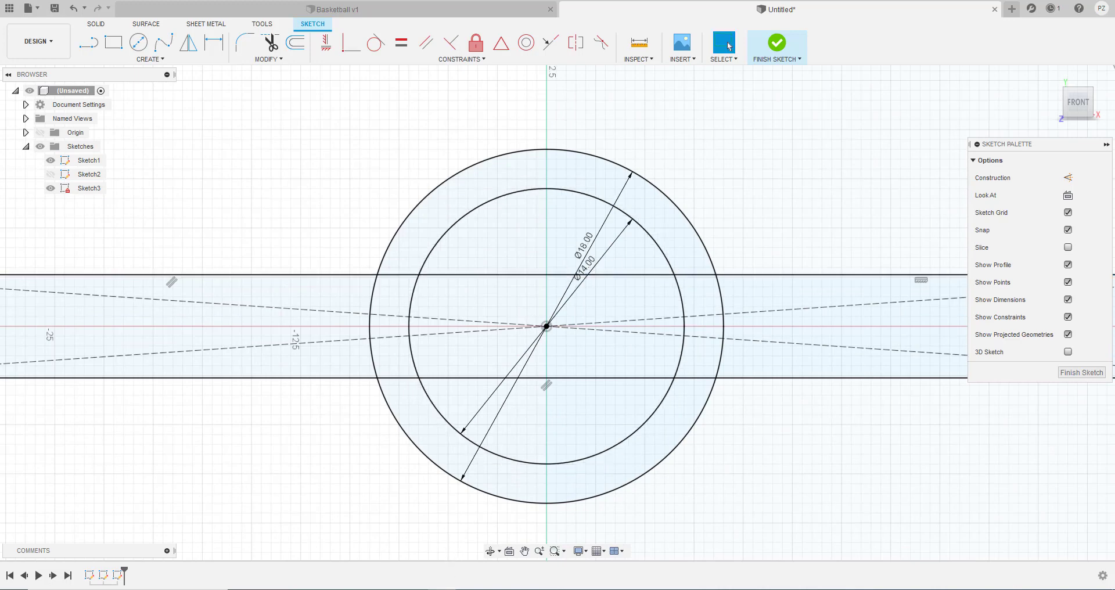
Step: Check the release button in the reference picture and draw a third concentric circle 10 mm in diameter
{"action": "left_click", "coordinate": [489, 575]}
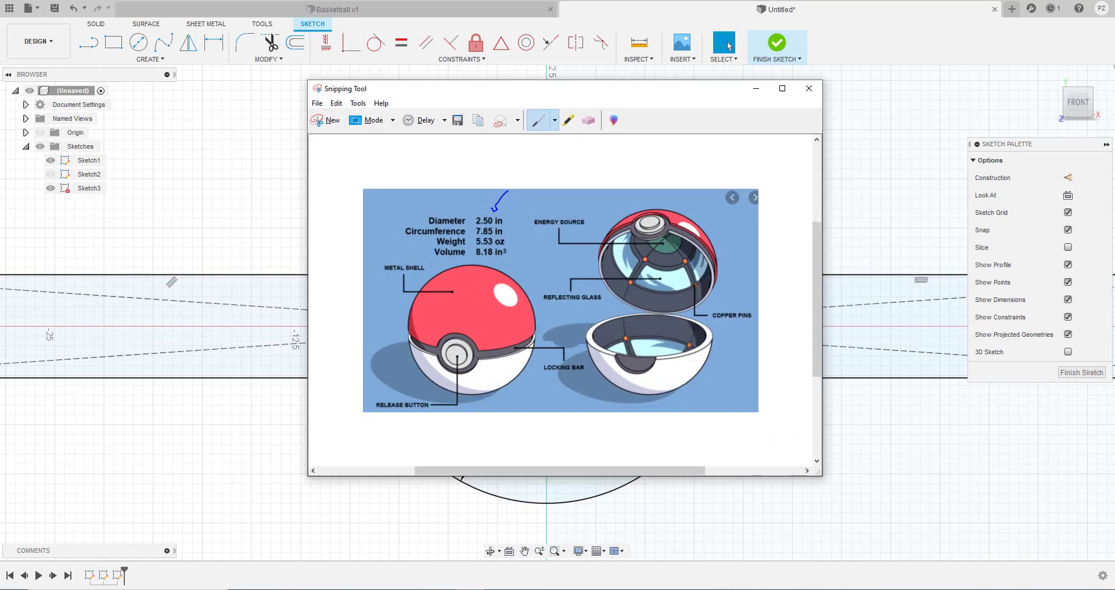
{"action": "left_click", "coordinate": [490, 575]}
{"action": "key", "text": "c"}
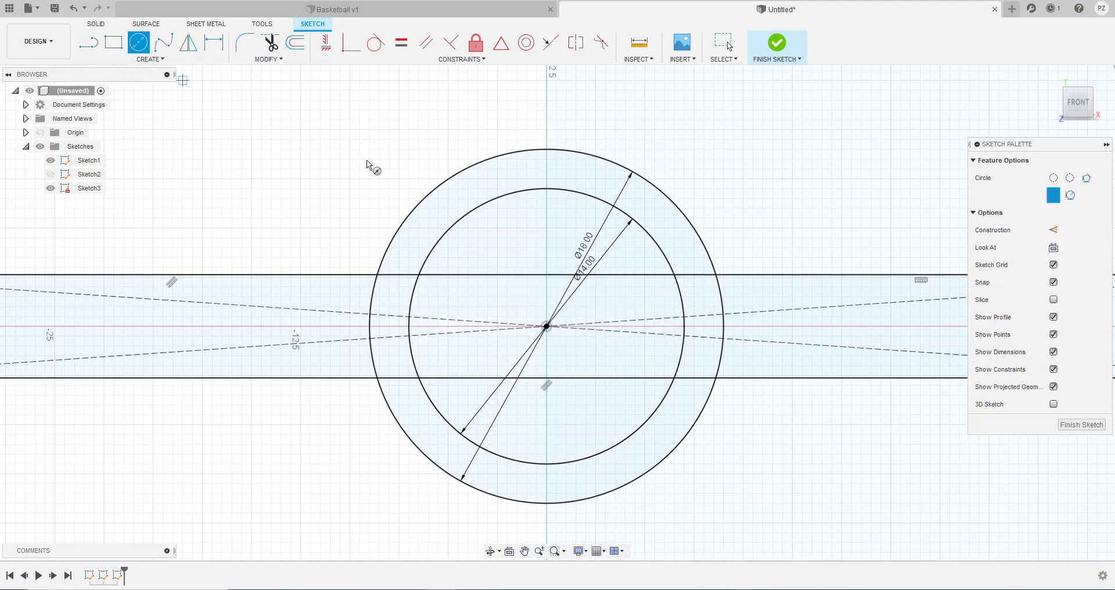
{"action": "left_click", "coordinate": [546, 326]}
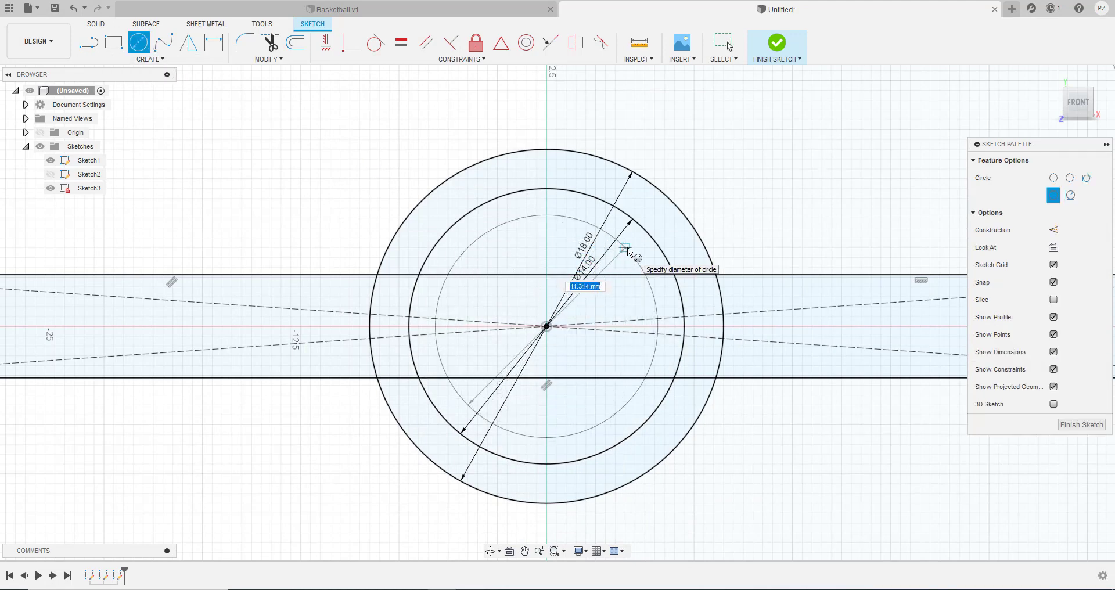
{"action": "type", "text": "10"}
{"action": "key", "text": "Return"}
{"action": "key", "text": "Escape"}
{"action": "scroll", "coordinate": [642, 250], "scroll_direction": "up", "scroll_amount": 2}
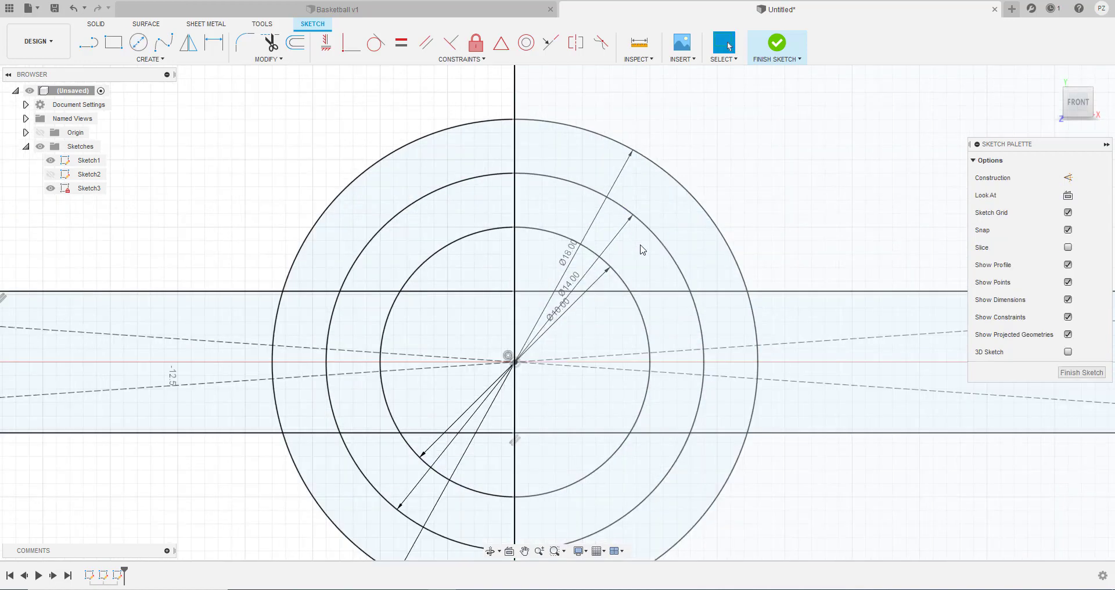
Step: Finish the locking-bar and button sketch and leave only the half-circle profile sketch visible
{"action": "scroll", "coordinate": [656, 296], "scroll_direction": "down", "scroll_amount": 5}
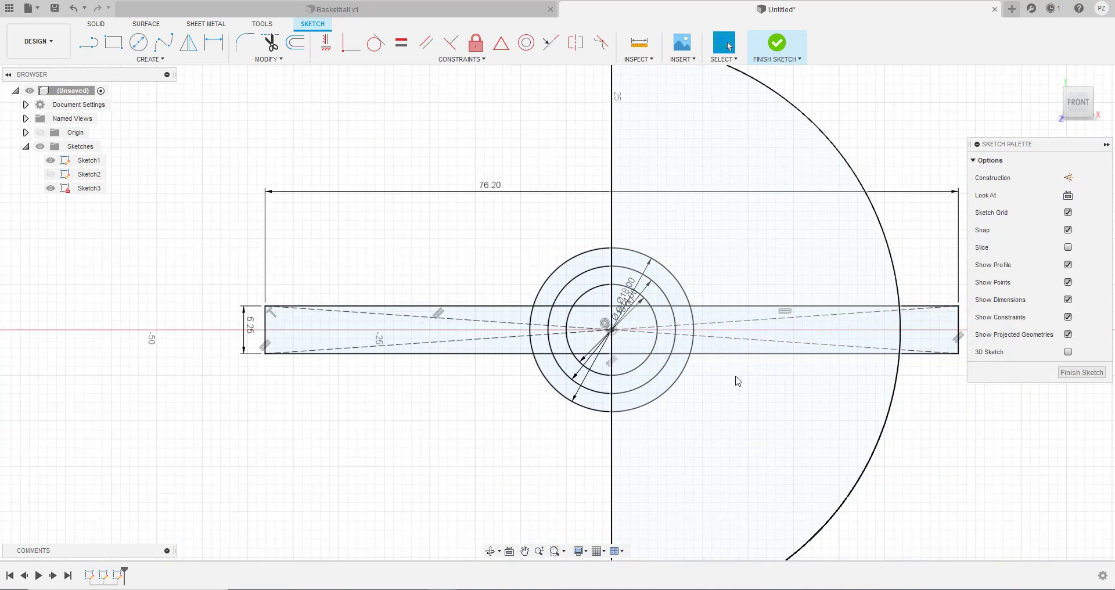
{"action": "scroll", "coordinate": [734, 393], "scroll_direction": "down", "scroll_amount": 2}
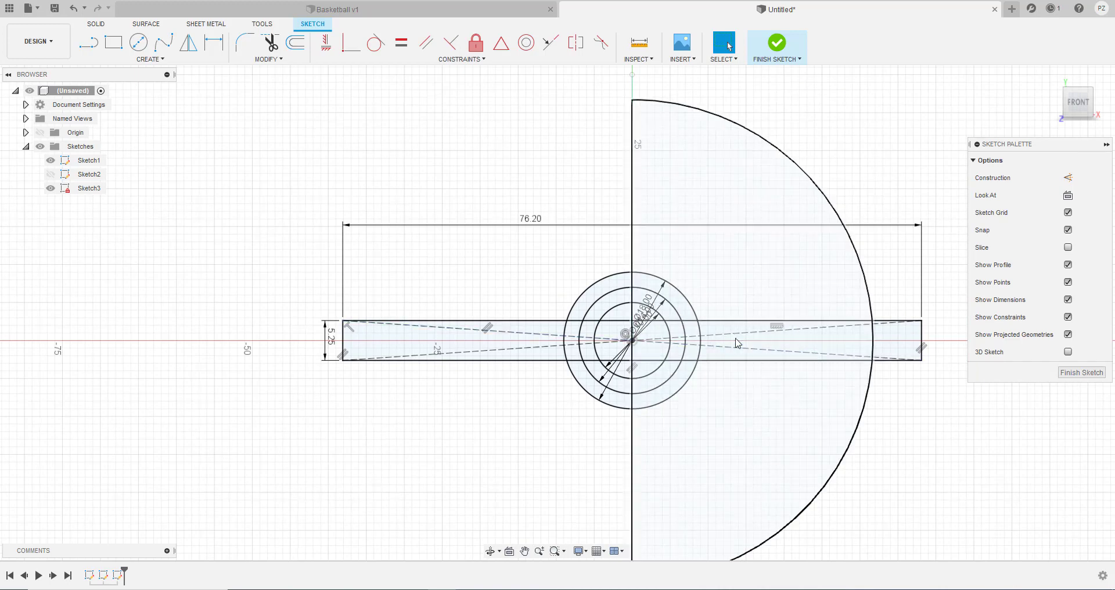
{"action": "scroll", "coordinate": [694, 340], "scroll_direction": "up", "scroll_amount": 3}
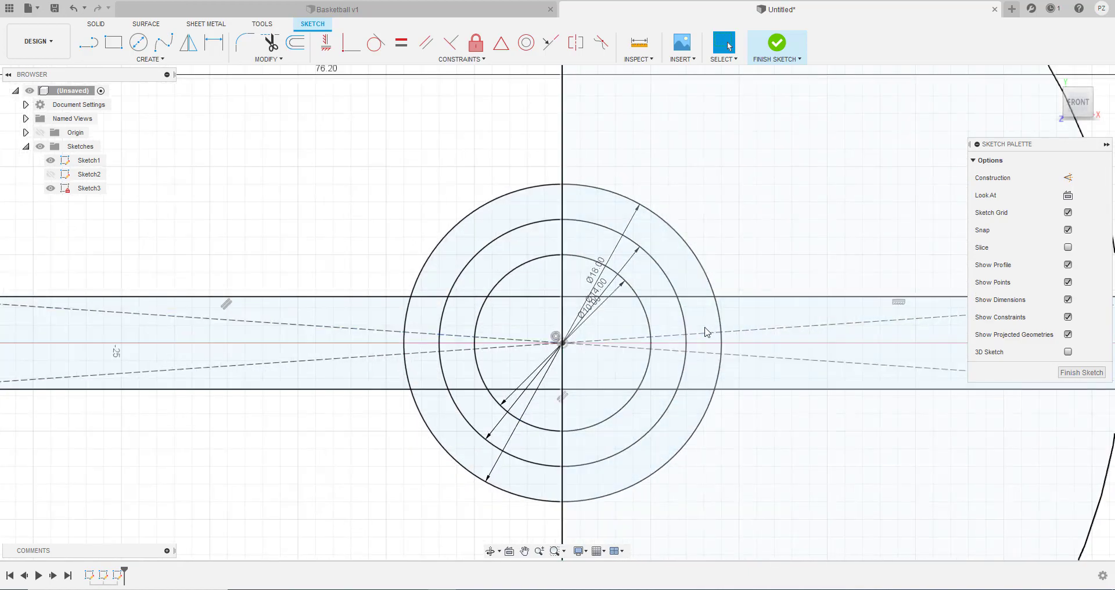
{"action": "scroll", "coordinate": [691, 320], "scroll_direction": "down", "scroll_amount": 3}
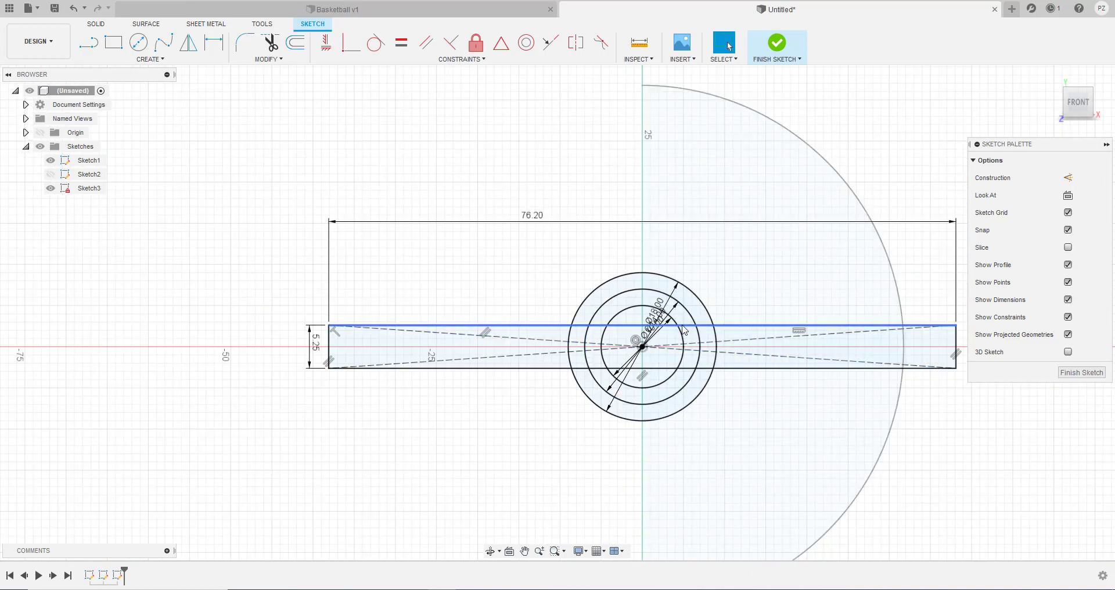
{"action": "left_click", "coordinate": [774, 56]}
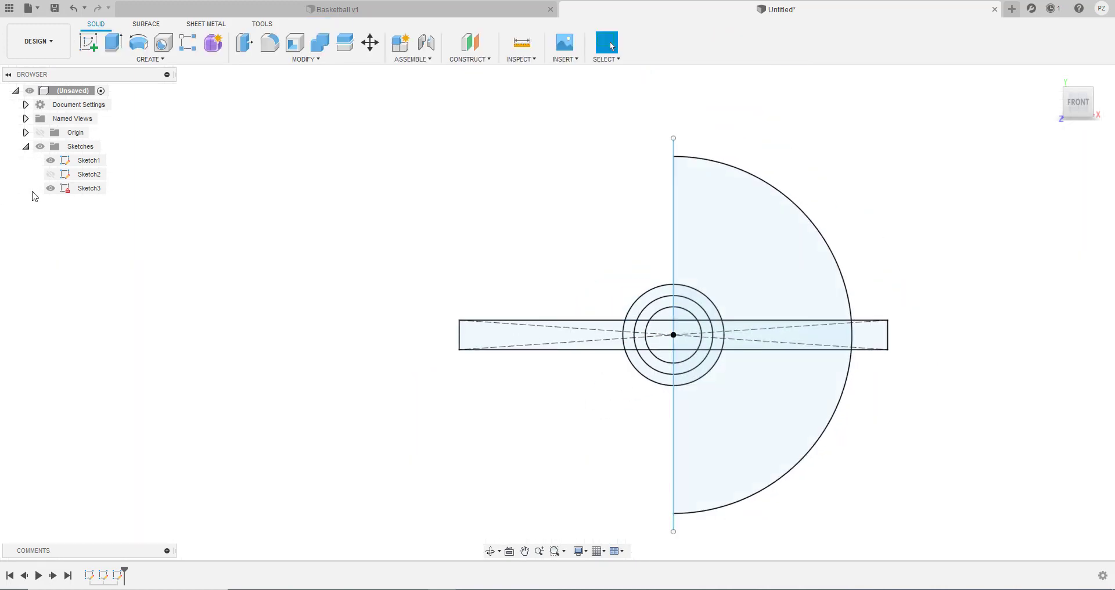
{"action": "left_click", "coordinate": [51, 188]}
{"action": "left_click", "coordinate": [51, 161]}
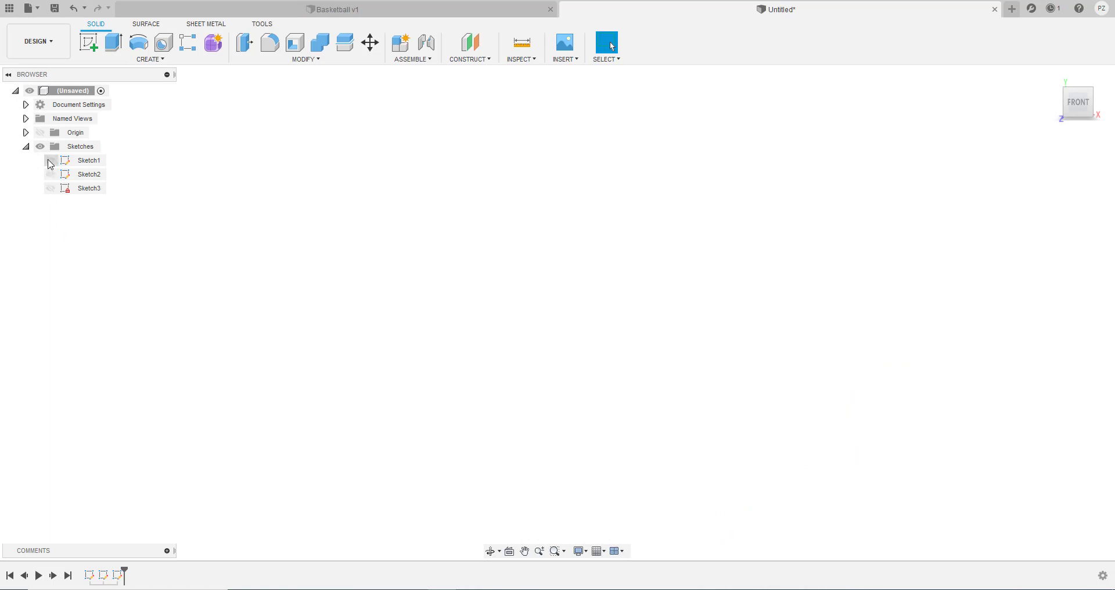
{"action": "left_click", "coordinate": [50, 160]}
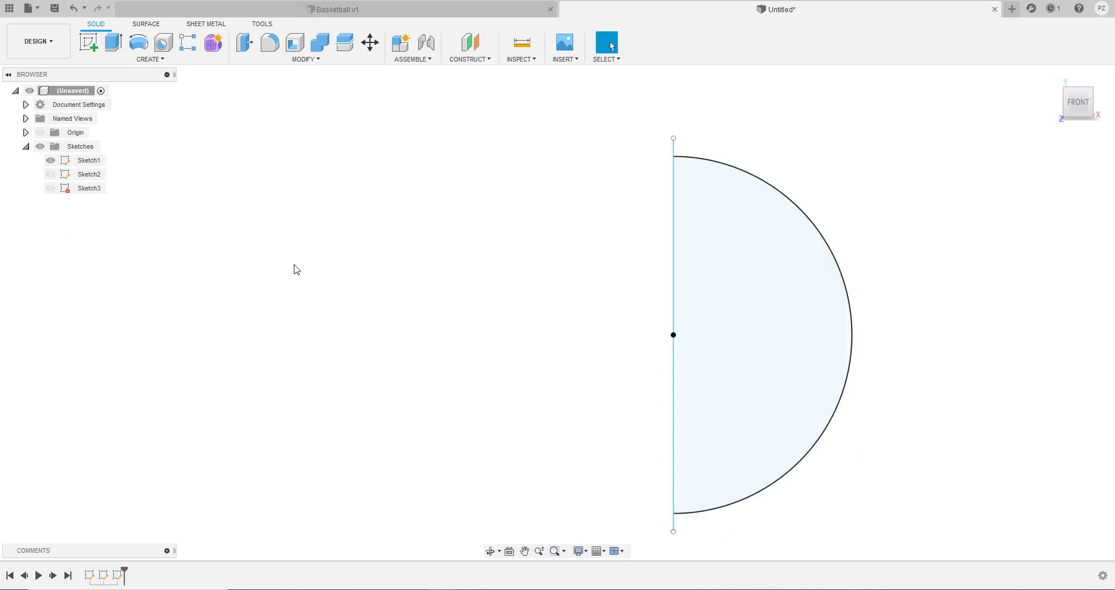
Step: Revolve the half-circle profile 360 degrees about its vertical centre line as a new body
{"action": "left_click", "coordinate": [139, 42]}
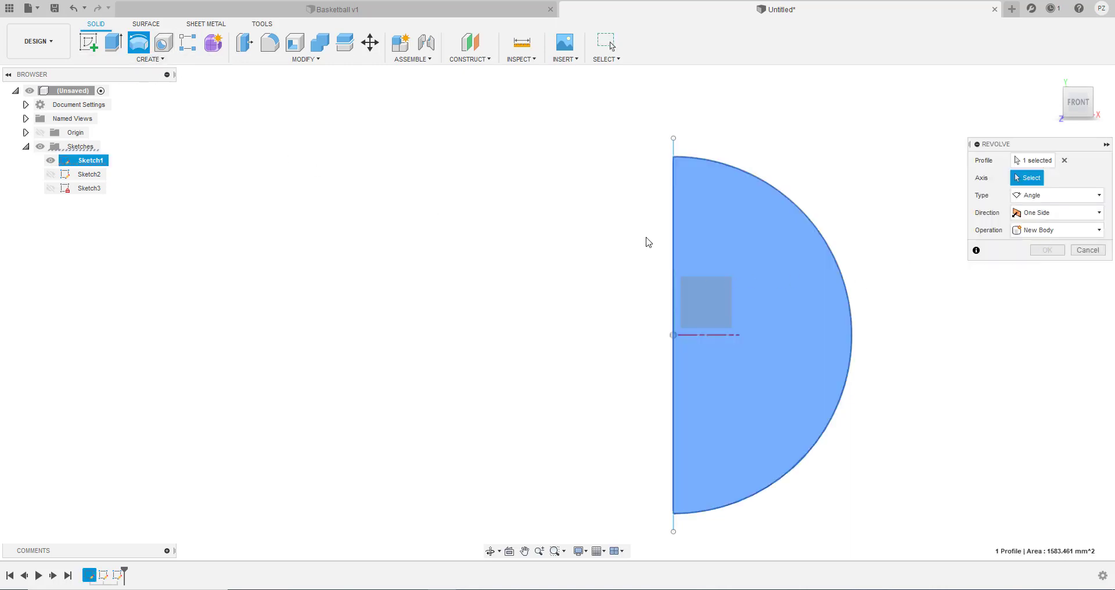
{"action": "left_click", "coordinate": [674, 250]}
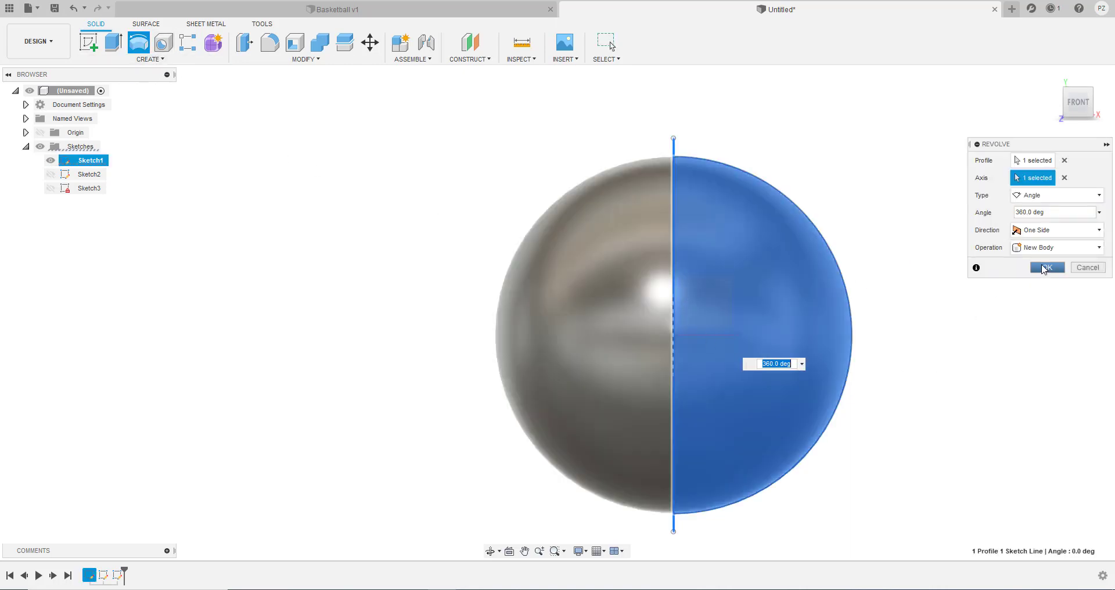
{"action": "left_click", "coordinate": [1047, 267]}
{"action": "middle_click_drag", "start_coordinate": [841, 351], "coordinate": [747, 306]}
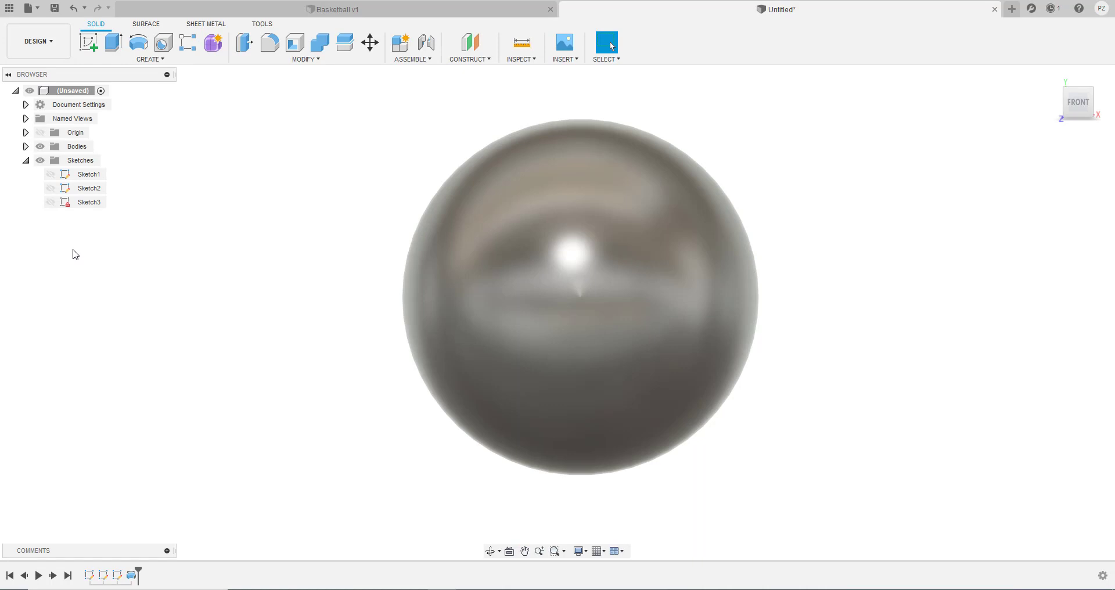
Step: Show the locking-bar and button sketch and start an extrusion with the bar regions on both sides of the button as profiles
{"action": "left_click", "coordinate": [50, 190]}
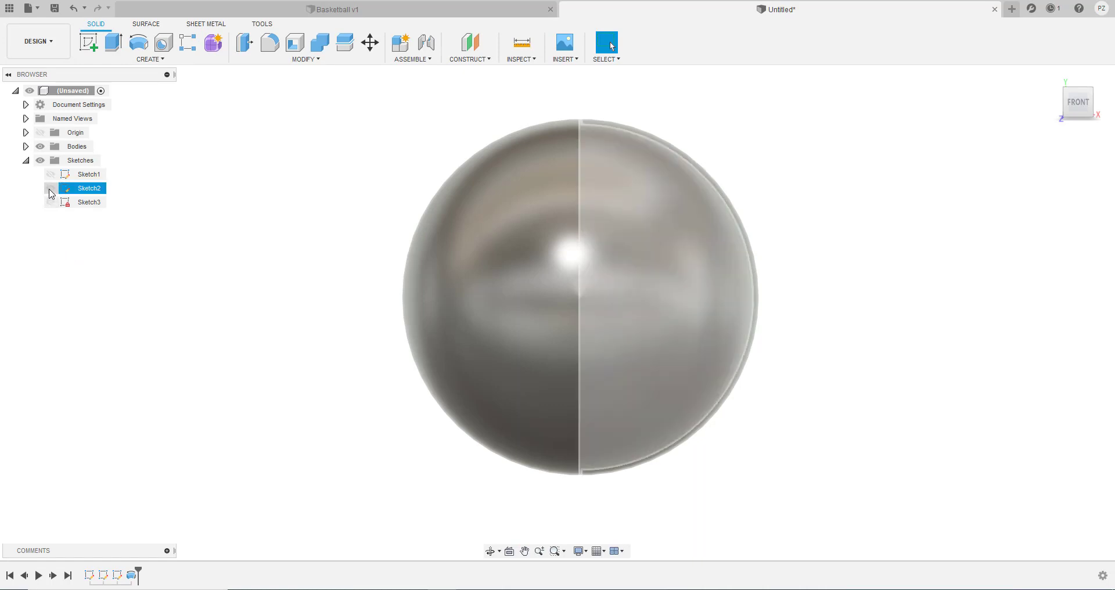
{"action": "left_click", "coordinate": [50, 202]}
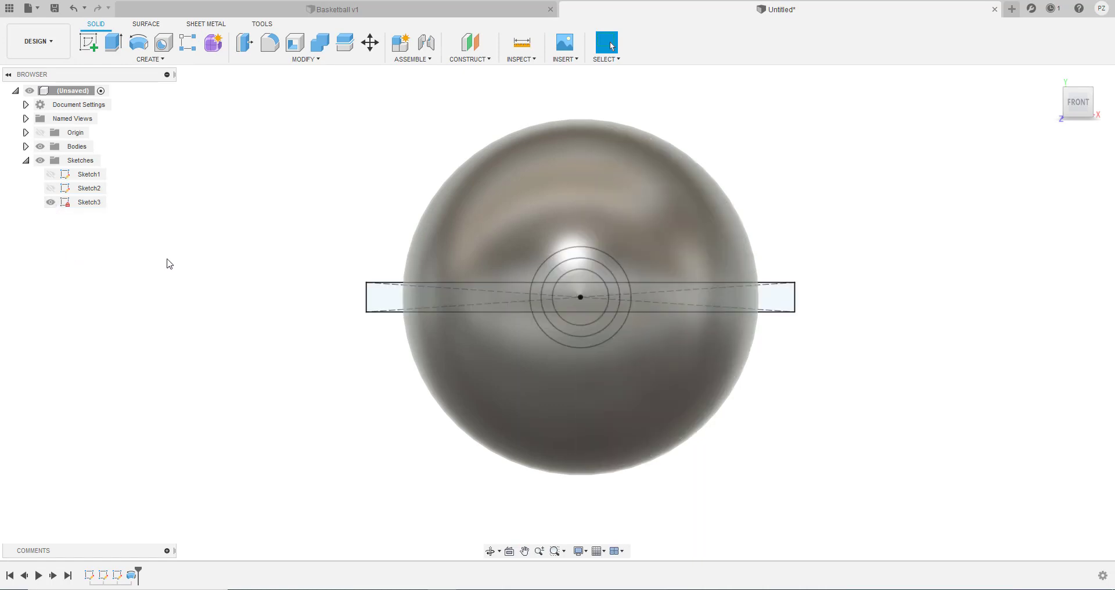
{"action": "left_click", "coordinate": [113, 43]}
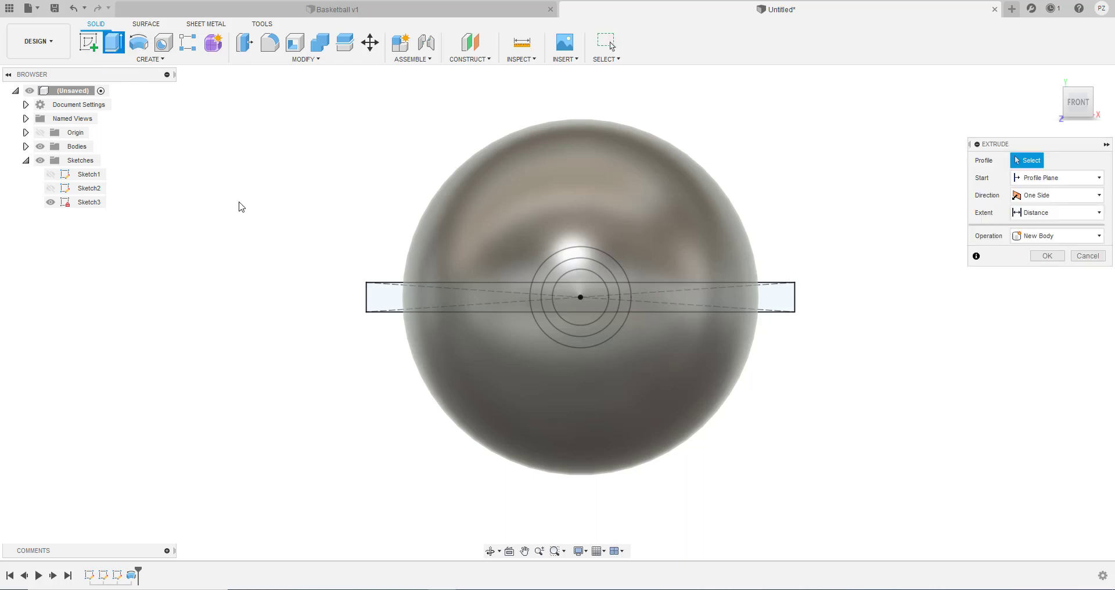
{"action": "left_click", "coordinate": [385, 312]}
{"action": "left_click", "coordinate": [667, 304]}
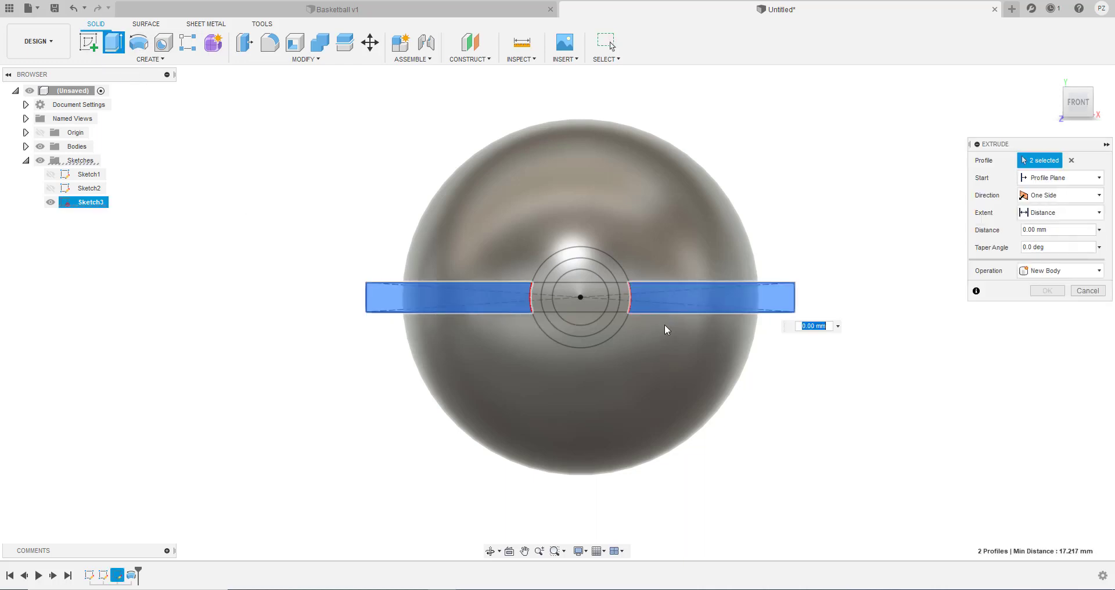
{"action": "scroll", "coordinate": [606, 302], "scroll_direction": "up", "scroll_amount": 3}
{"action": "scroll", "coordinate": [605, 302], "scroll_direction": "up", "scroll_amount": 3}
{"action": "left_click", "coordinate": [653, 295]}
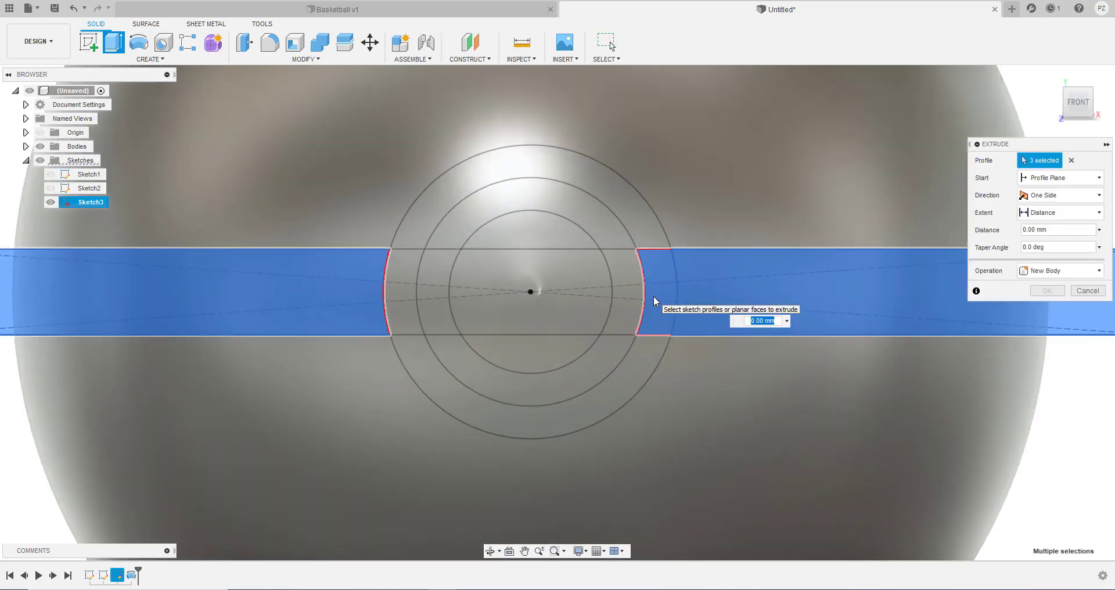
Step: Check the reference picture and add all remaining regions inside the release-button circles to the extrusion profile
{"action": "key", "text": "alt+Tab"}
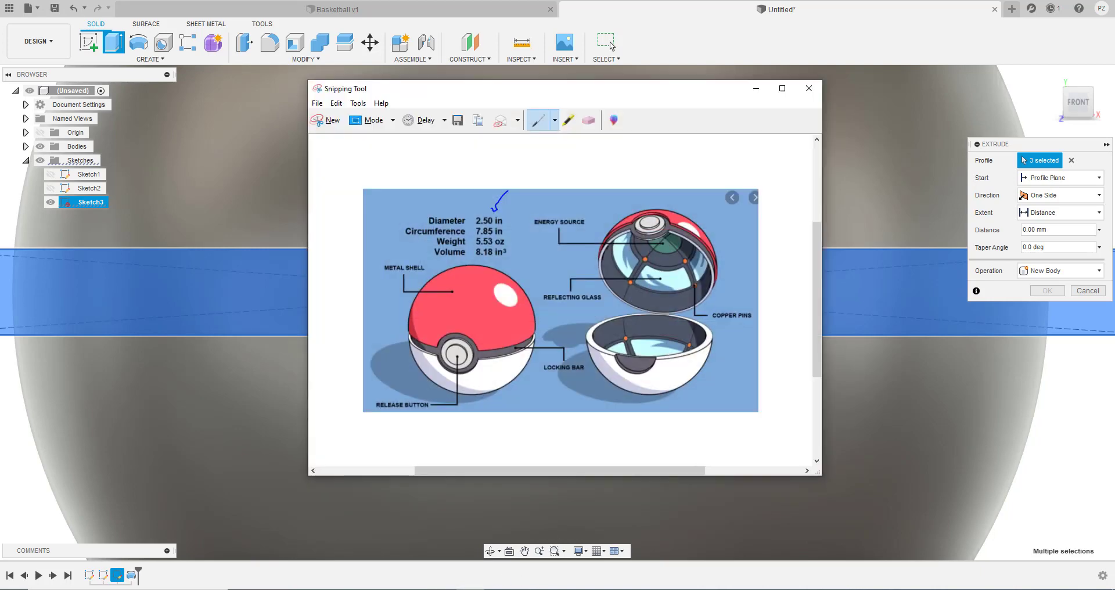
{"action": "key", "text": "alt+Tab"}
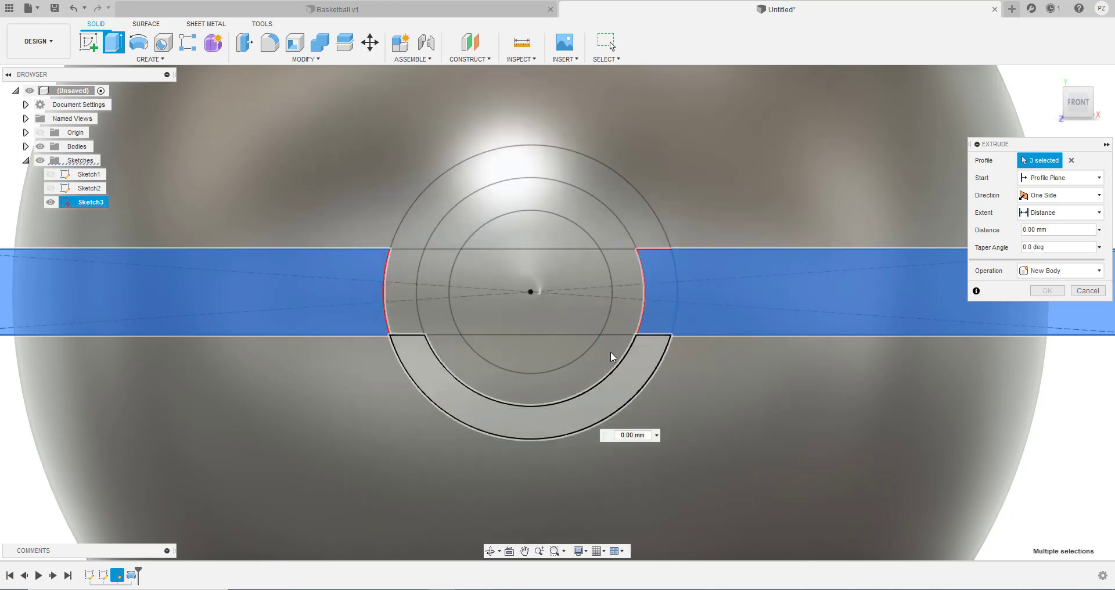
{"action": "left_click", "coordinate": [611, 354]}
{"action": "left_click", "coordinate": [567, 281]}
{"action": "left_click", "coordinate": [530, 195]}
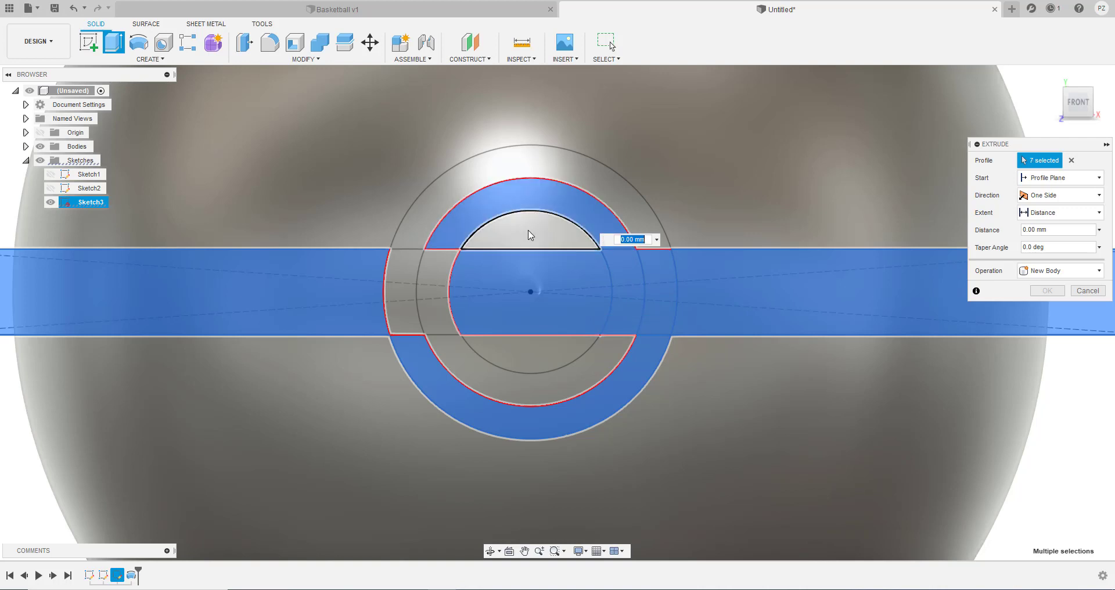
{"action": "left_click", "coordinate": [530, 229]}
{"action": "left_click", "coordinate": [531, 161]}
{"action": "left_click", "coordinate": [428, 266]}
{"action": "left_click", "coordinate": [402, 290]}
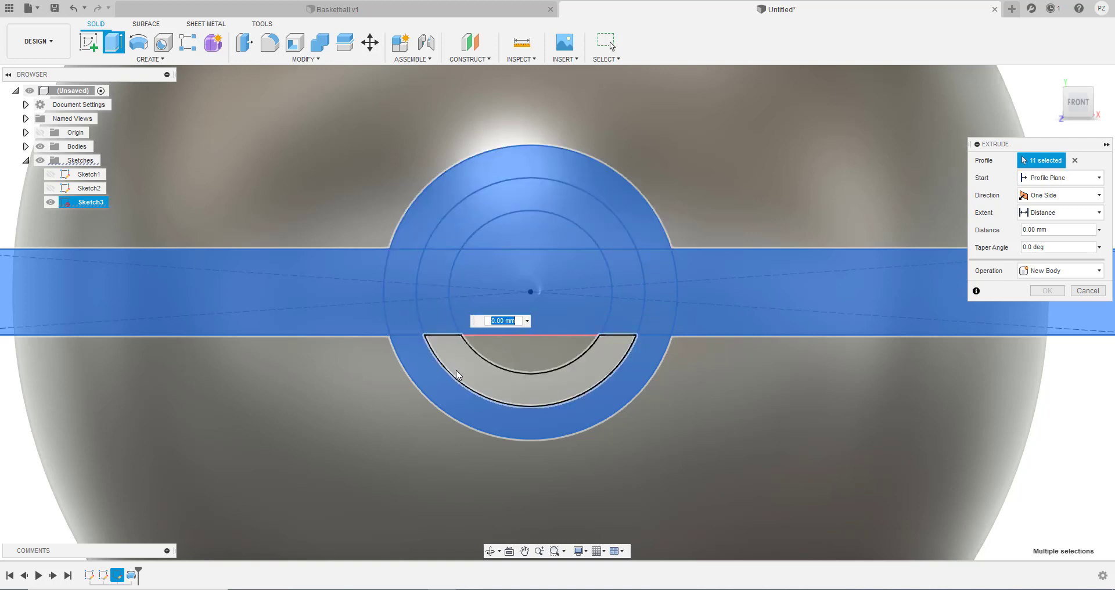
{"action": "left_click", "coordinate": [598, 363]}
{"action": "left_click", "coordinate": [507, 349]}
{"action": "scroll", "coordinate": [507, 348], "scroll_direction": "down", "scroll_amount": 3}
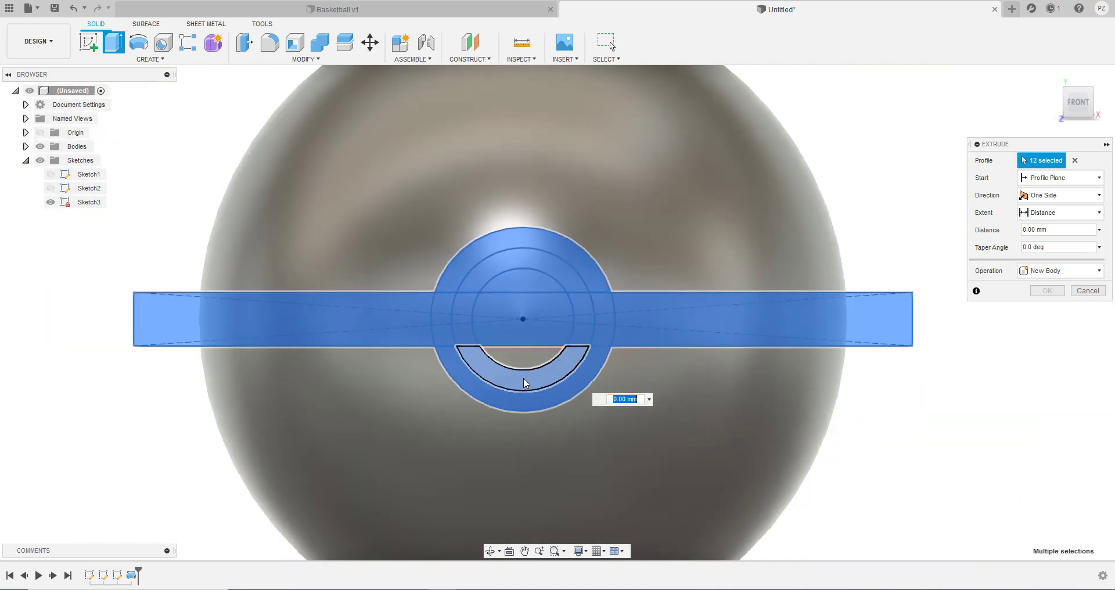
{"action": "scroll", "coordinate": [528, 371], "scroll_direction": "down", "scroll_amount": 5}
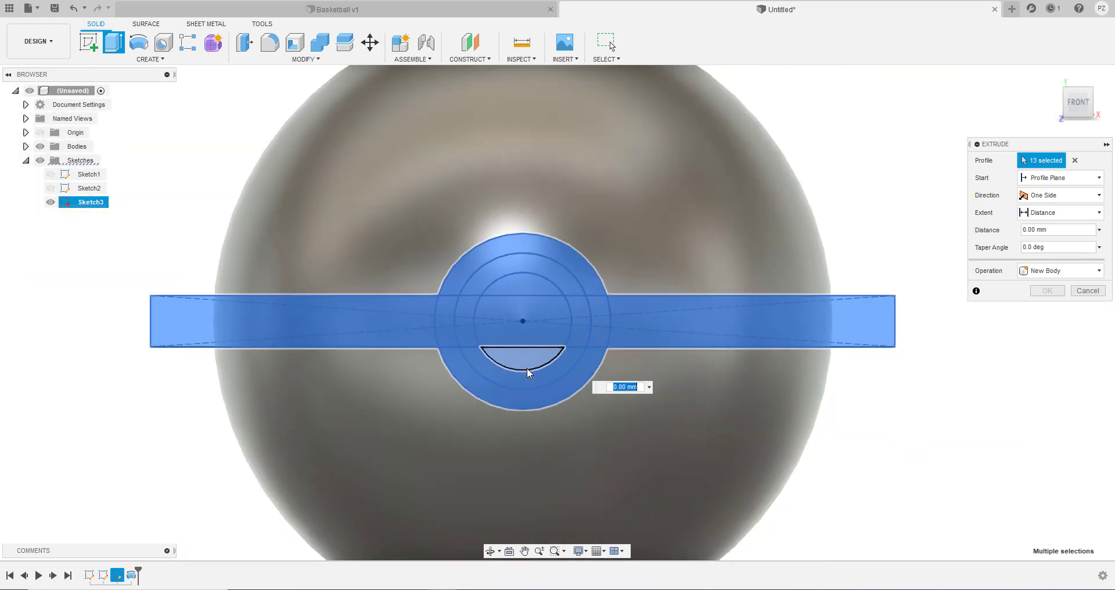
Step: Extrude the bar and button profile 36 mm towards the front of the sphere as a cut
{"action": "mouse_move", "coordinate": [527, 368]}
{"action": "middle_mouse_down", "text": "shift"}
{"action": "mouse_move", "coordinate": [491, 389]}
{"action": "mouse_move", "coordinate": [403, 399]}
{"action": "mouse_move", "coordinate": [425, 401]}
{"action": "mouse_move", "coordinate": [427, 385]}
{"action": "middle_mouse_up", "text": "shift"}
{"action": "left_click_drag", "start_coordinate": [511, 363], "coordinate": [272, 365]}
{"action": "middle_click_drag", "start_coordinate": [273, 366], "coordinate": [410, 309], "text": "shift"}
{"action": "middle_click_drag", "start_coordinate": [340, 338], "coordinate": [336, 358], "text": "shift"}
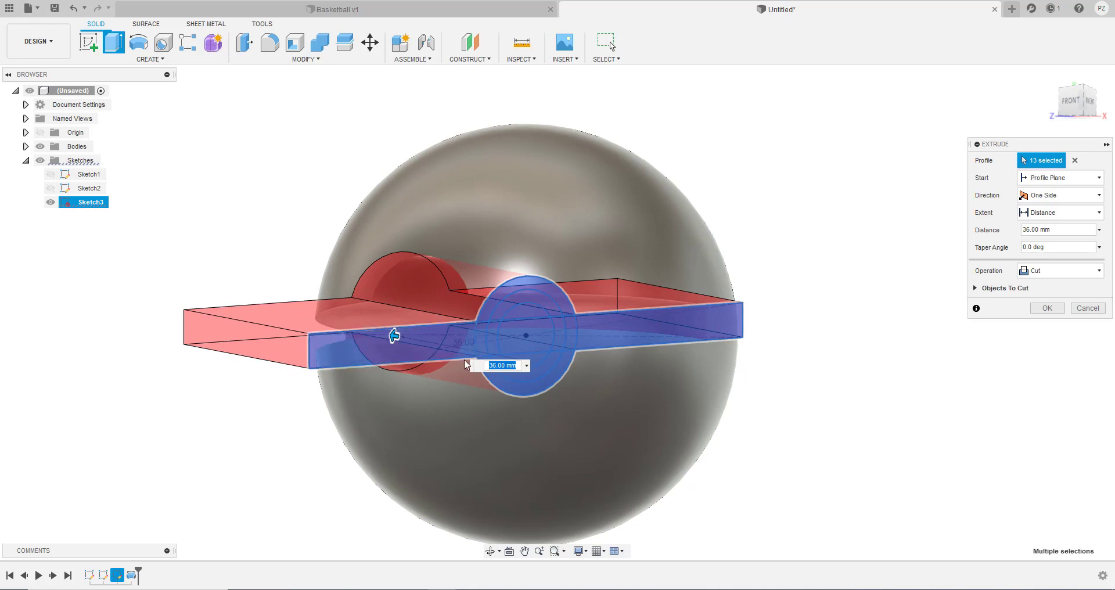
{"action": "middle_click_drag", "start_coordinate": [468, 359], "coordinate": [367, 406], "text": "shift"}
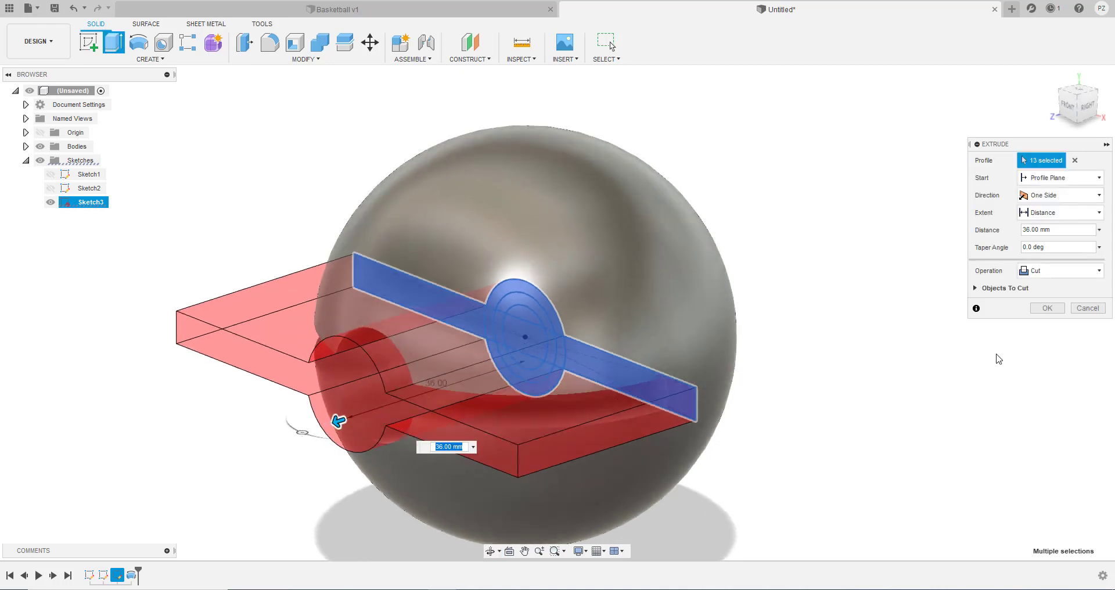
{"action": "key", "text": "Return"}
{"action": "middle_click_drag", "start_coordinate": [744, 389], "coordinate": [751, 368], "text": "shift"}
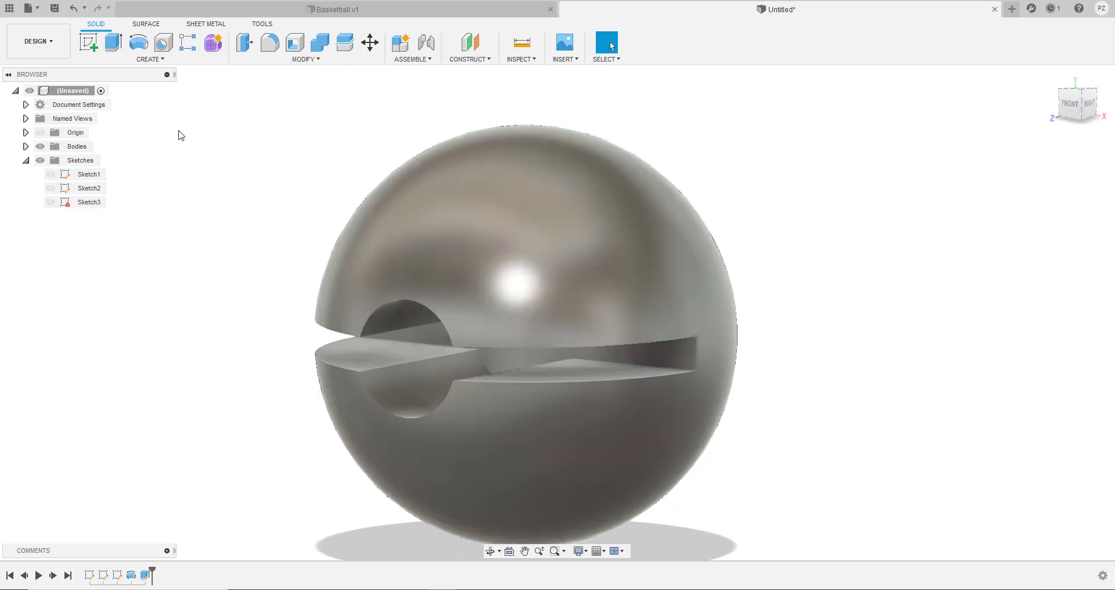
Step: Show the locking-bar and button sketch and start an extrusion with every region inside the bar rectangle as profiles
{"action": "left_click", "coordinate": [59, 203]}
{"action": "left_click", "coordinate": [51, 202]}
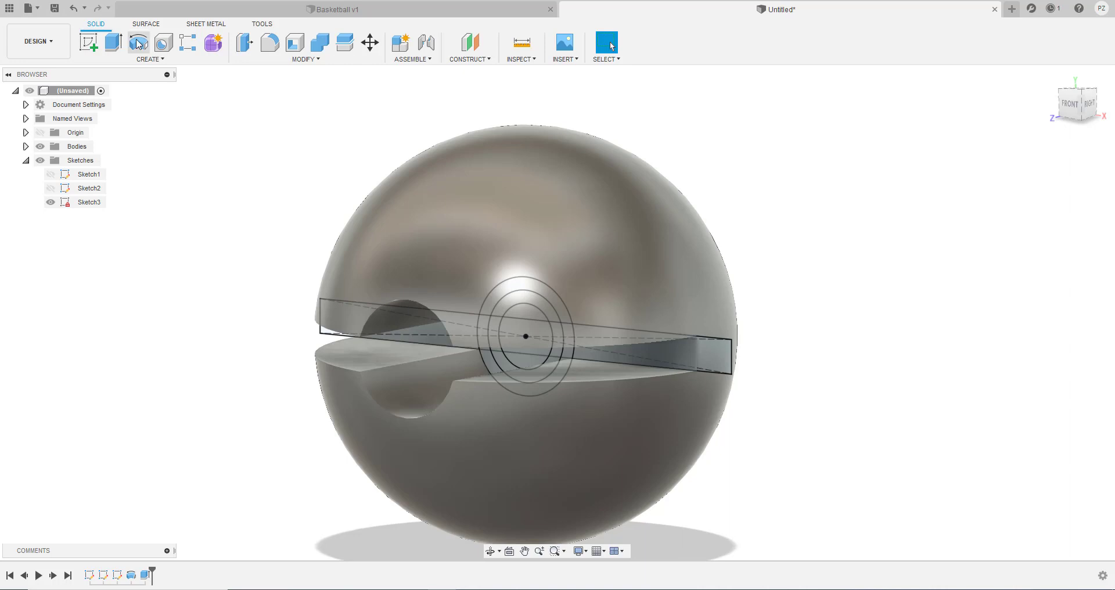
{"action": "left_click", "coordinate": [113, 42]}
{"action": "scroll", "coordinate": [551, 326], "scroll_direction": "up", "scroll_amount": 2}
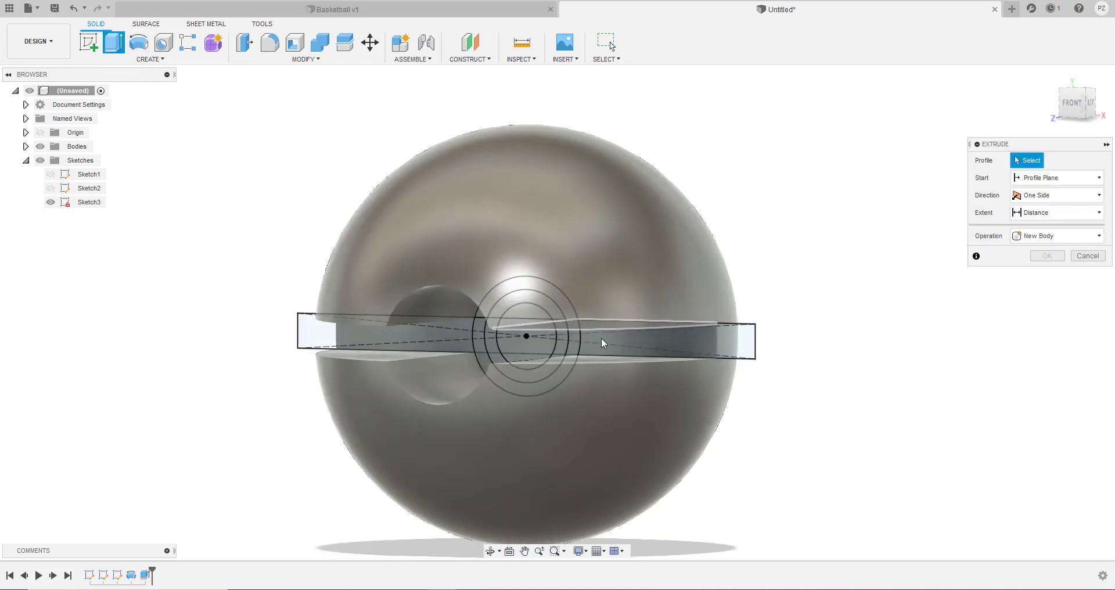
{"action": "left_click", "coordinate": [609, 347]}
{"action": "left_click", "coordinate": [560, 334]}
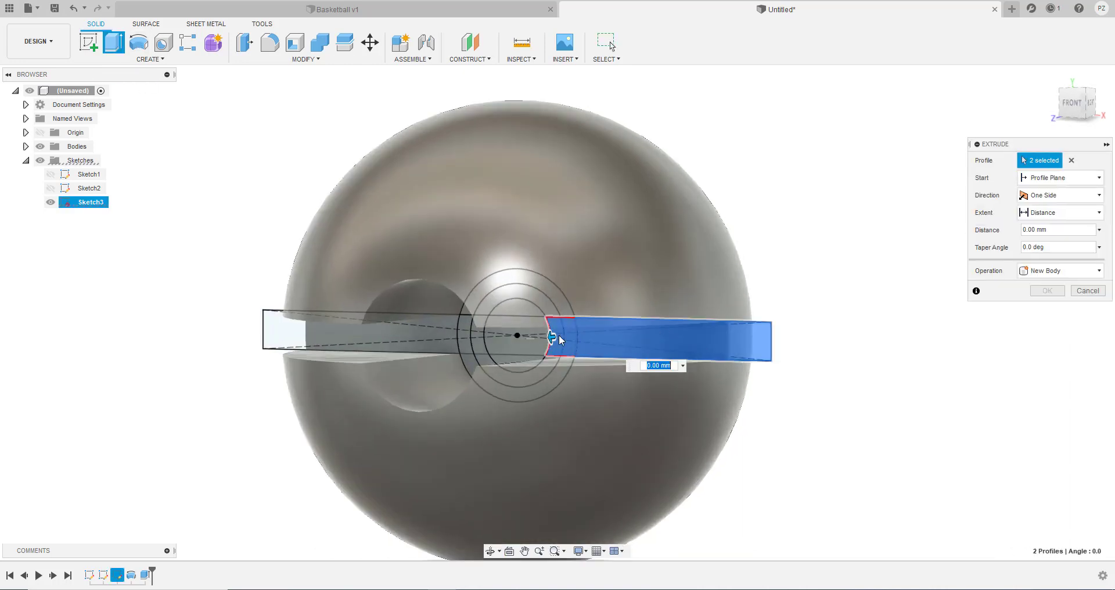
{"action": "left_click", "coordinate": [524, 349]}
{"action": "left_click", "coordinate": [479, 347]}
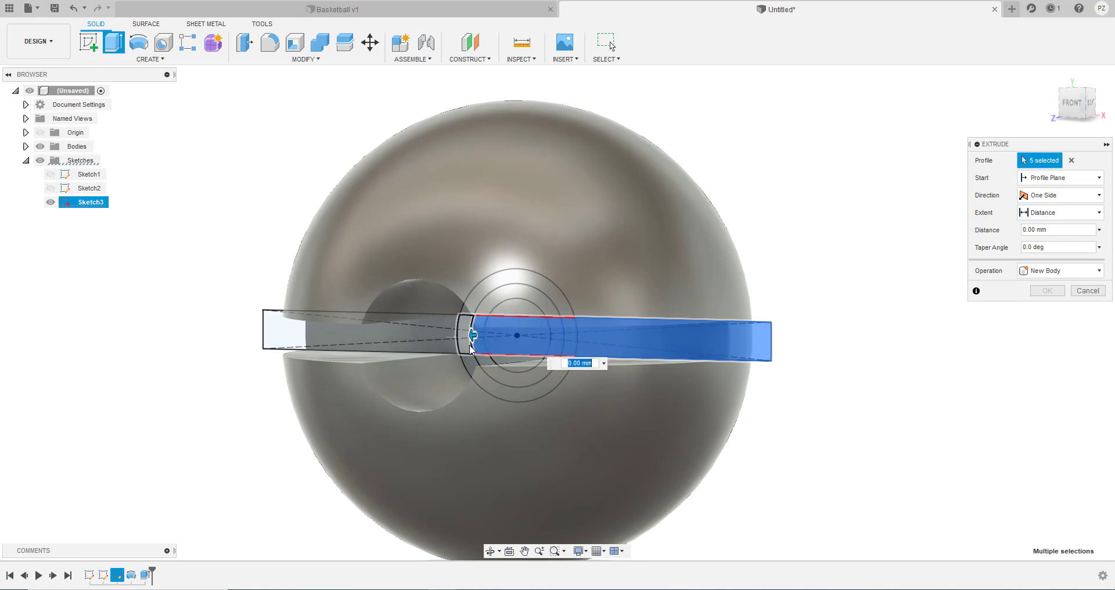
{"action": "left_click", "coordinate": [466, 349]}
{"action": "left_click", "coordinate": [449, 350]}
{"action": "middle_click_drag", "start_coordinate": [546, 410], "coordinate": [531, 421], "text": "shift"}
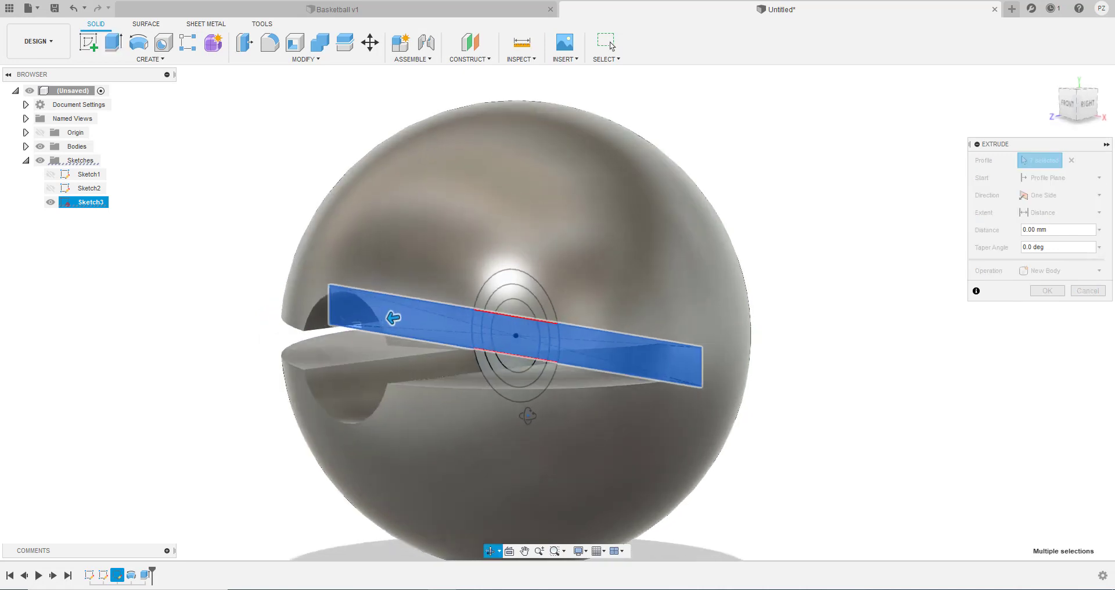
Step: Extrude the bar profile -34 mm towards the back of the sphere as a cut and hide the bar sketch
{"action": "left_click", "coordinate": [1097, 270]}
{"action": "left_click", "coordinate": [1065, 299]}
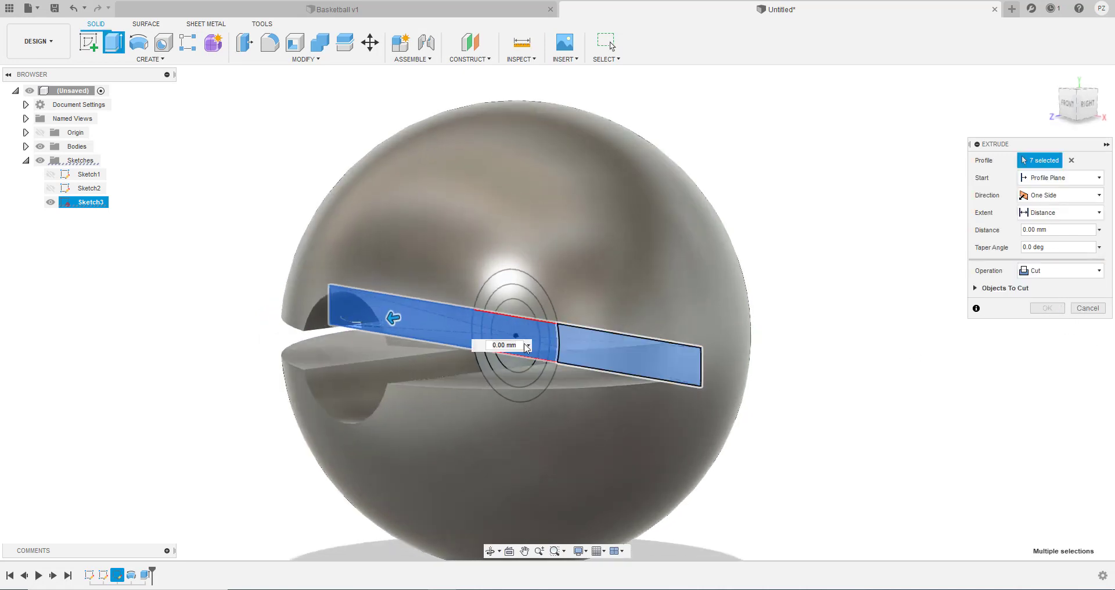
{"action": "left_click_drag", "start_coordinate": [393, 318], "coordinate": [599, 291]}
{"action": "middle_click_drag", "start_coordinate": [749, 397], "coordinate": [777, 396], "text": "shift"}
{"action": "left_click", "coordinate": [1047, 309]}
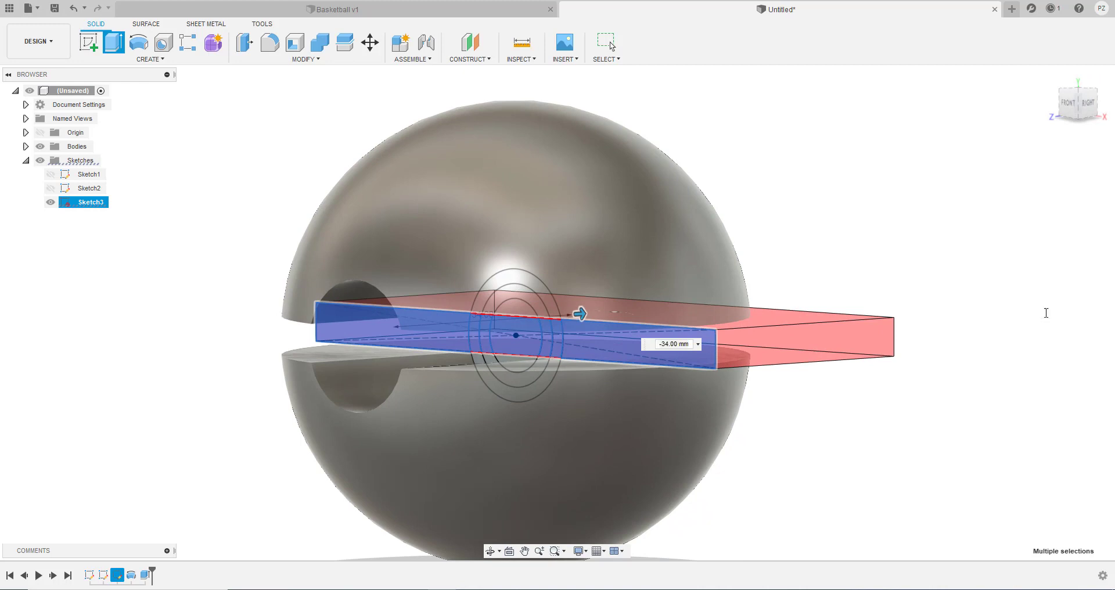
{"action": "left_click", "coordinate": [50, 202]}
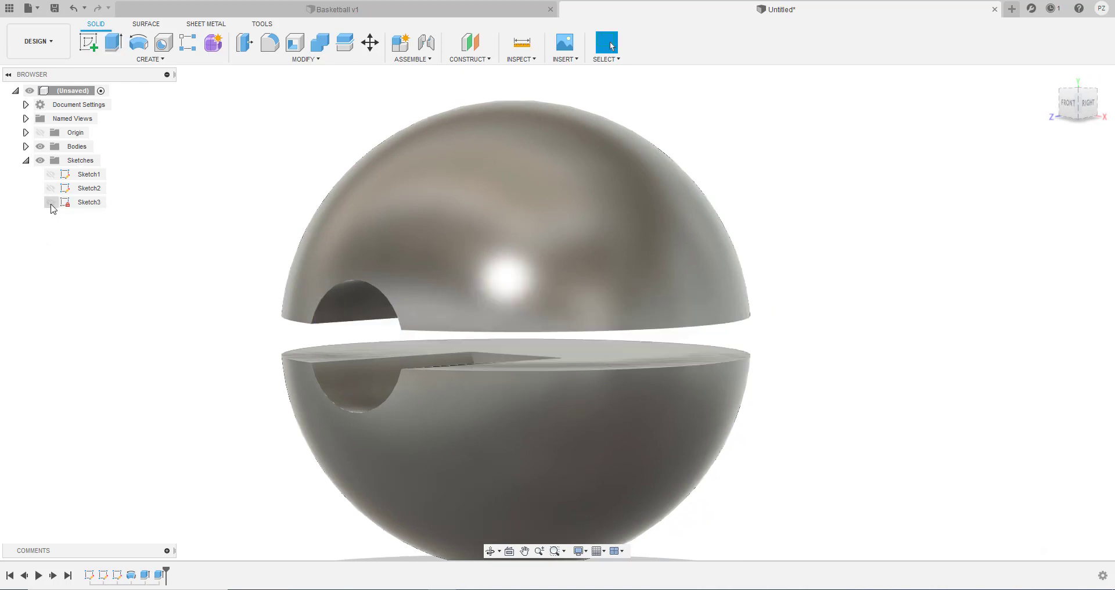
Step: Show the half-circle sketch and revolve its profile 360 degrees about the vertical centre line with the Join operation
{"action": "mouse_move", "coordinate": [204, 291]}
{"action": "middle_mouse_down", "text": "shift"}
{"action": "mouse_move", "coordinate": [259, 290]}
{"action": "mouse_move", "coordinate": [214, 298]}
{"action": "mouse_move", "coordinate": [237, 287]}
{"action": "middle_mouse_up", "text": "shift"}
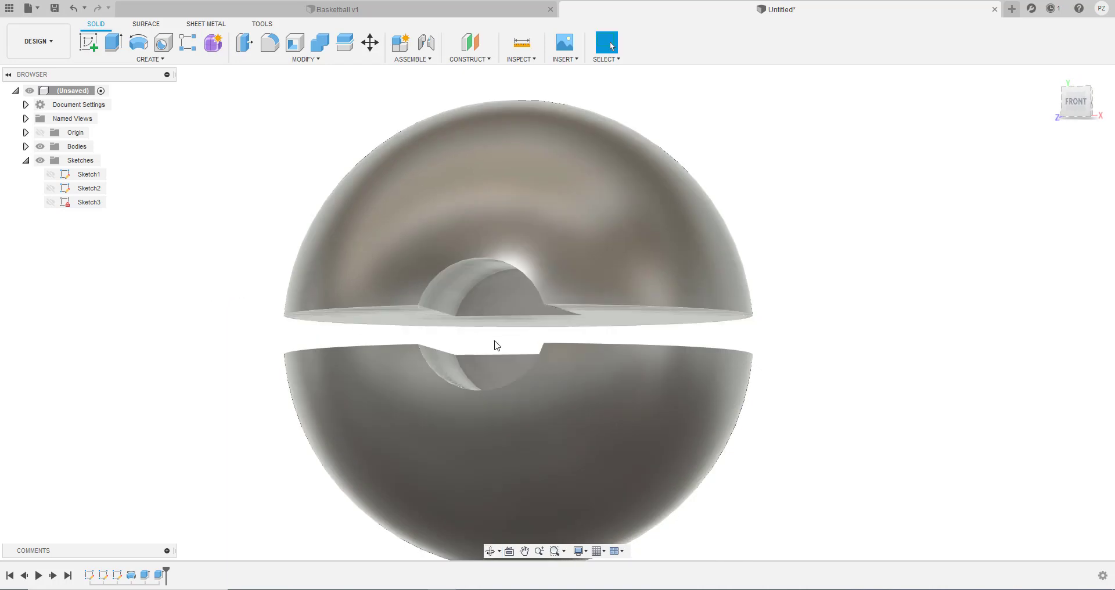
{"action": "middle_click_drag", "start_coordinate": [493, 343], "coordinate": [505, 343], "text": "shift"}
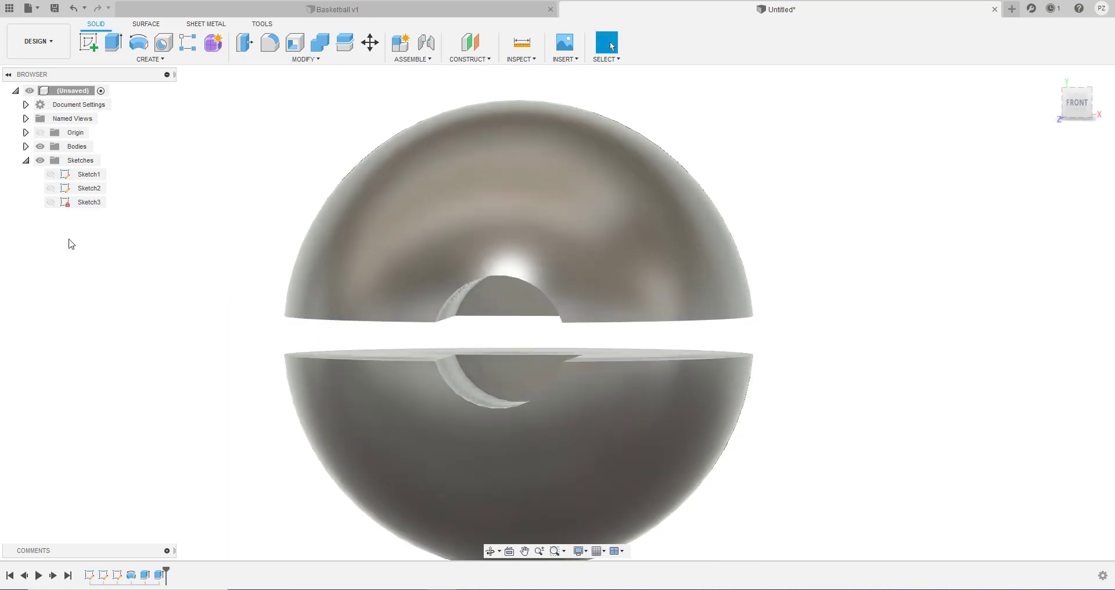
{"action": "left_click", "coordinate": [50, 188]}
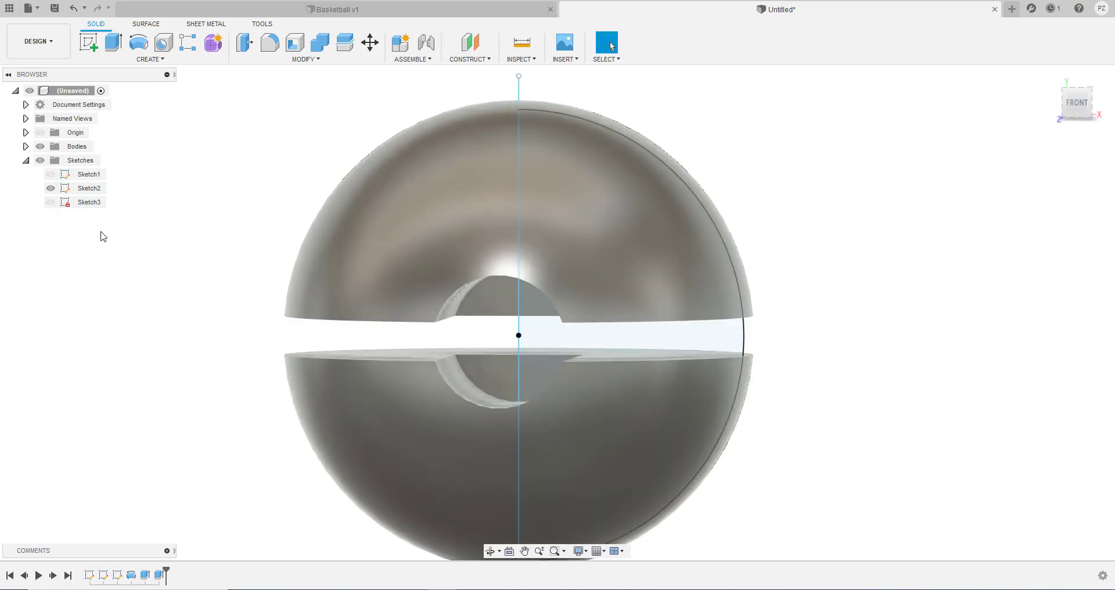
{"action": "left_click", "coordinate": [138, 42]}
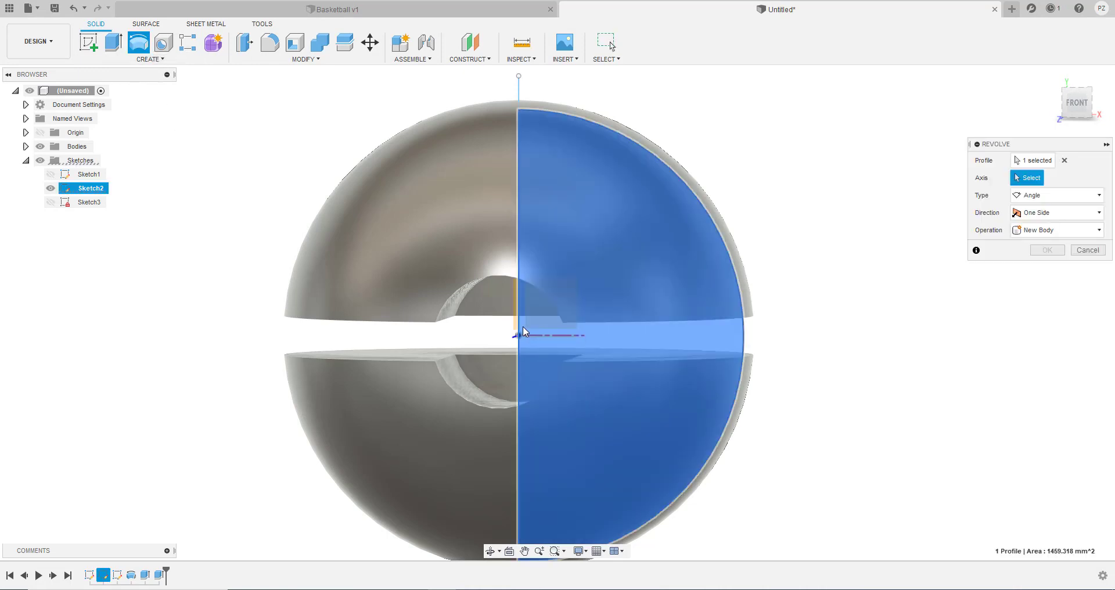
{"action": "left_click", "coordinate": [519, 323]}
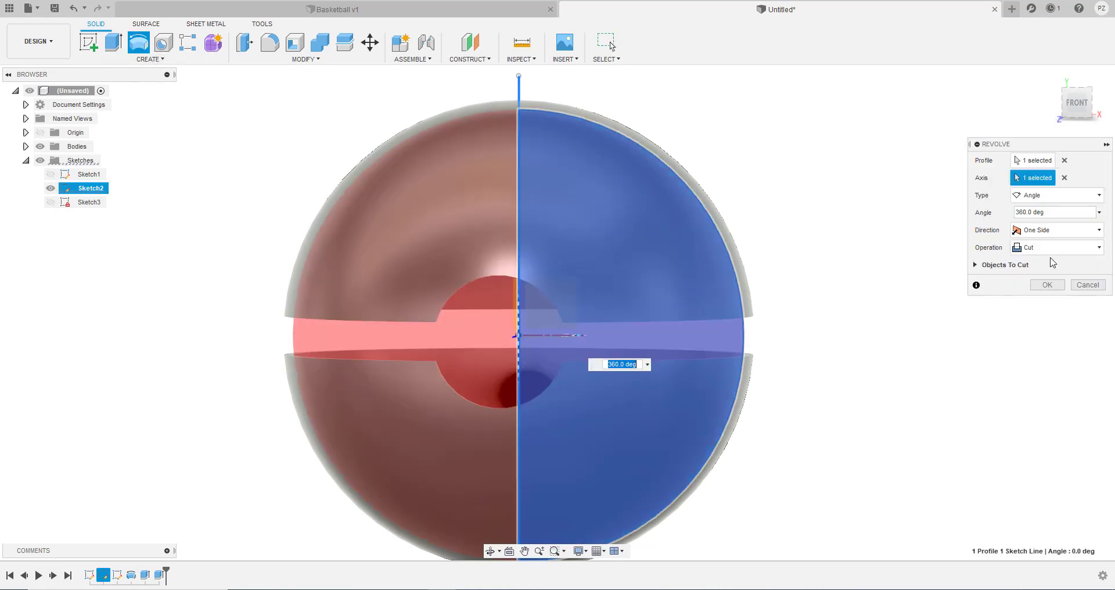
{"action": "left_click", "coordinate": [1054, 248]}
{"action": "left_click", "coordinate": [1045, 262]}
{"action": "middle_click_drag", "start_coordinate": [921, 349], "coordinate": [804, 391], "text": "shift"}
{"action": "left_click", "coordinate": [1052, 267]}
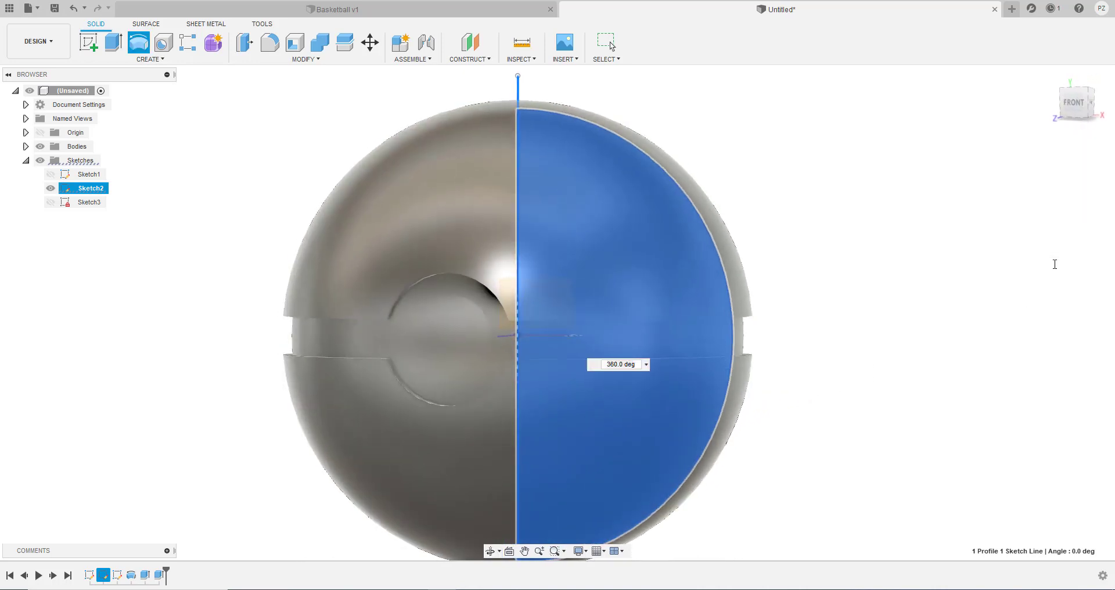
{"action": "middle_click_drag", "start_coordinate": [784, 383], "coordinate": [756, 403], "text": "shift"}
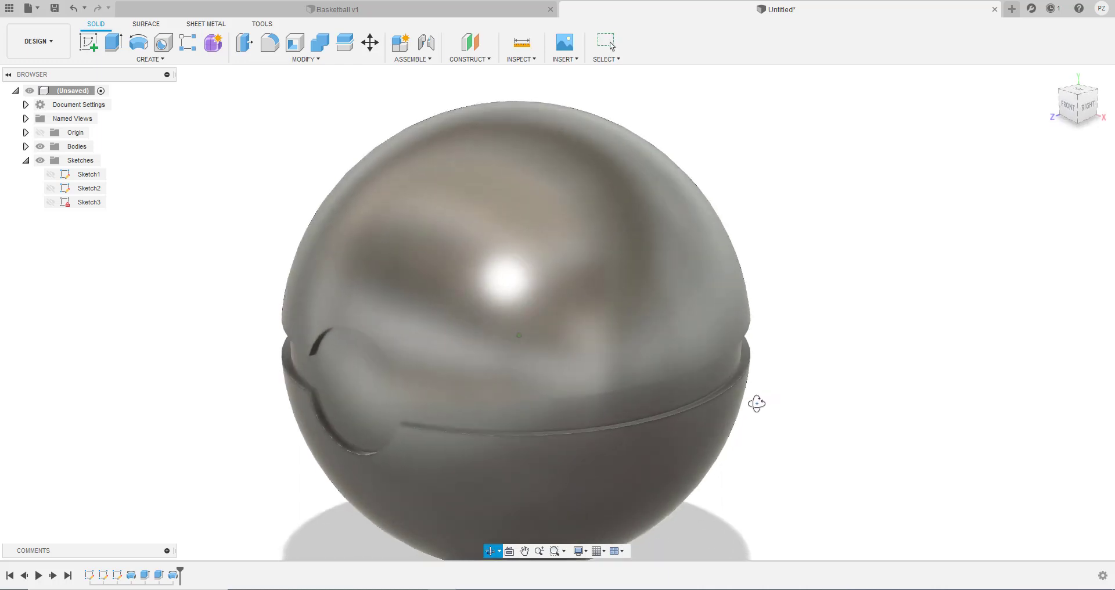
{"action": "key", "text": "Escape"}
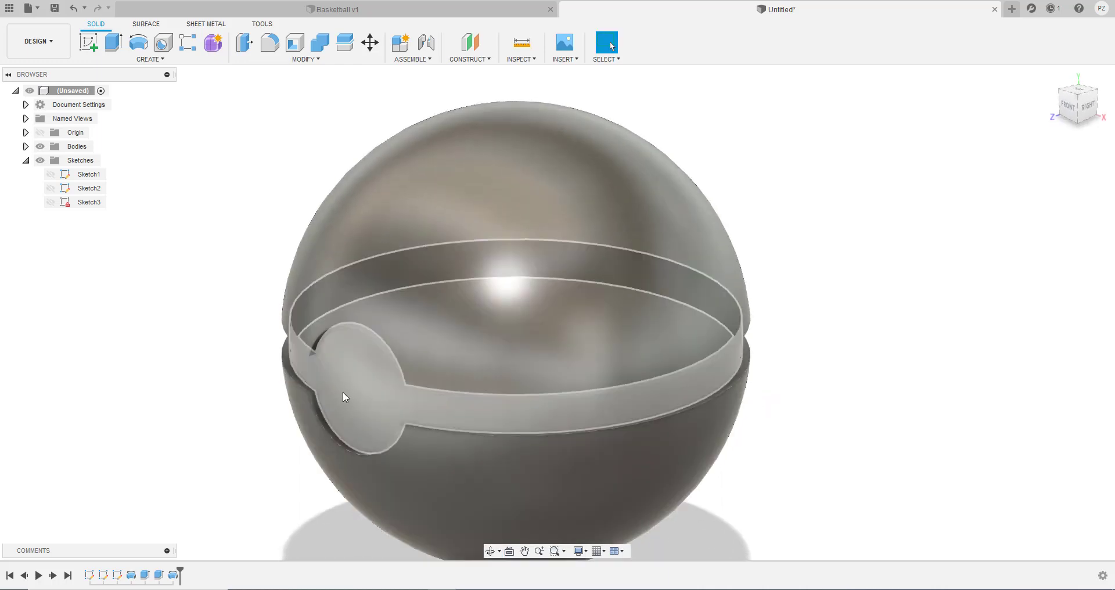
Step: Show the bar and button sketch and start an extrusion with all four ring segments between the inner and middle button circles
{"action": "left_click", "coordinate": [50, 202]}
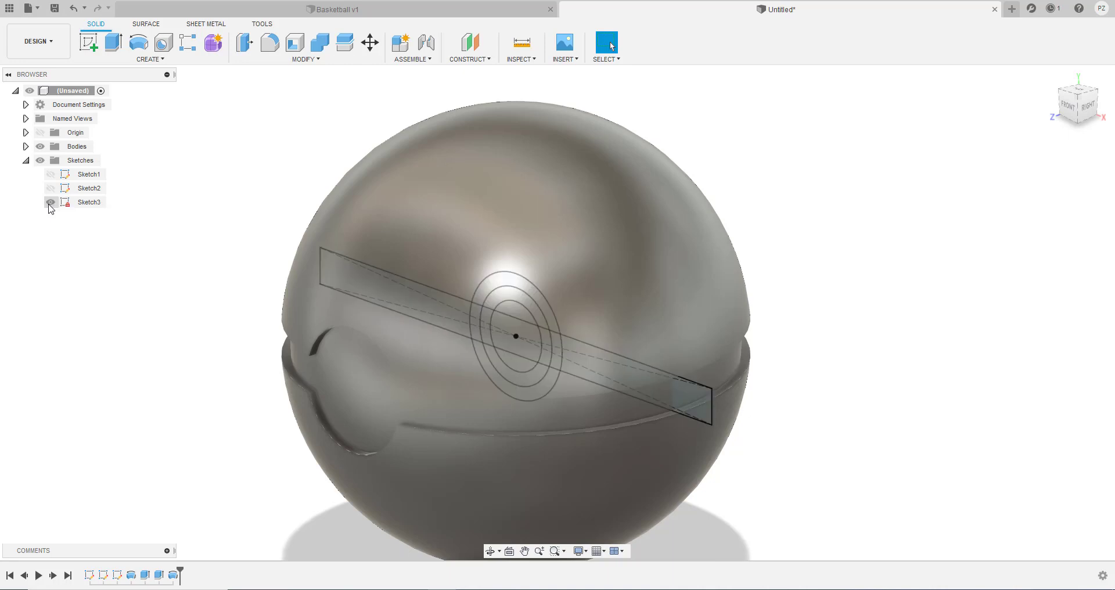
{"action": "left_click", "coordinate": [115, 56]}
{"action": "scroll", "coordinate": [461, 375], "scroll_direction": "up", "scroll_amount": 3}
{"action": "left_click", "coordinate": [523, 371]}
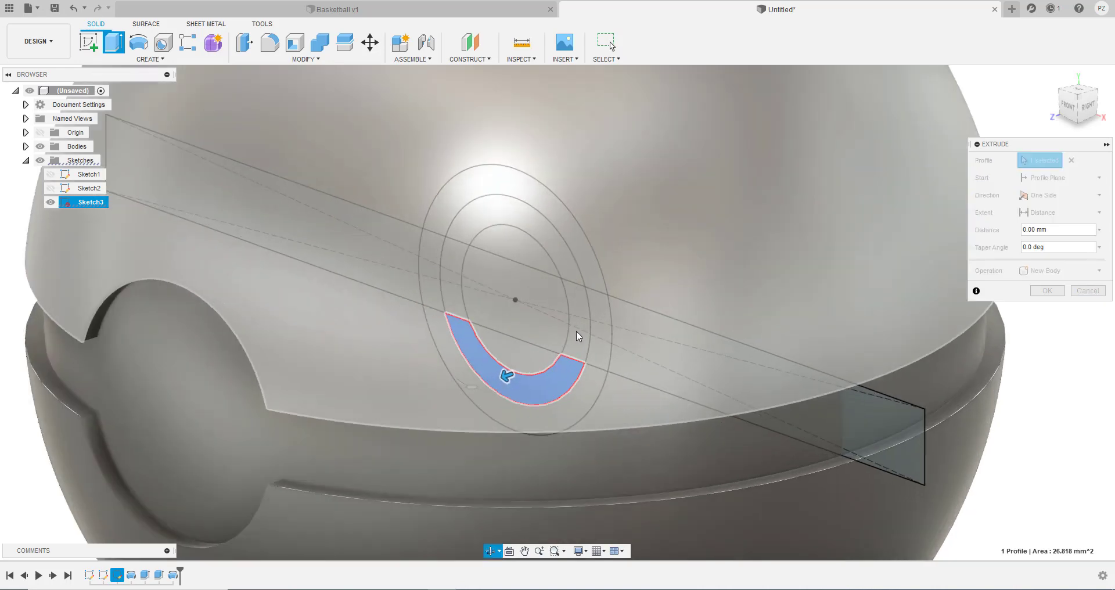
{"action": "mouse_move", "coordinate": [577, 336]}
{"action": "middle_mouse_down", "text": "shift"}
{"action": "mouse_move", "coordinate": [582, 286]}
{"action": "mouse_move", "coordinate": [624, 297]}
{"action": "middle_mouse_up", "text": "shift"}
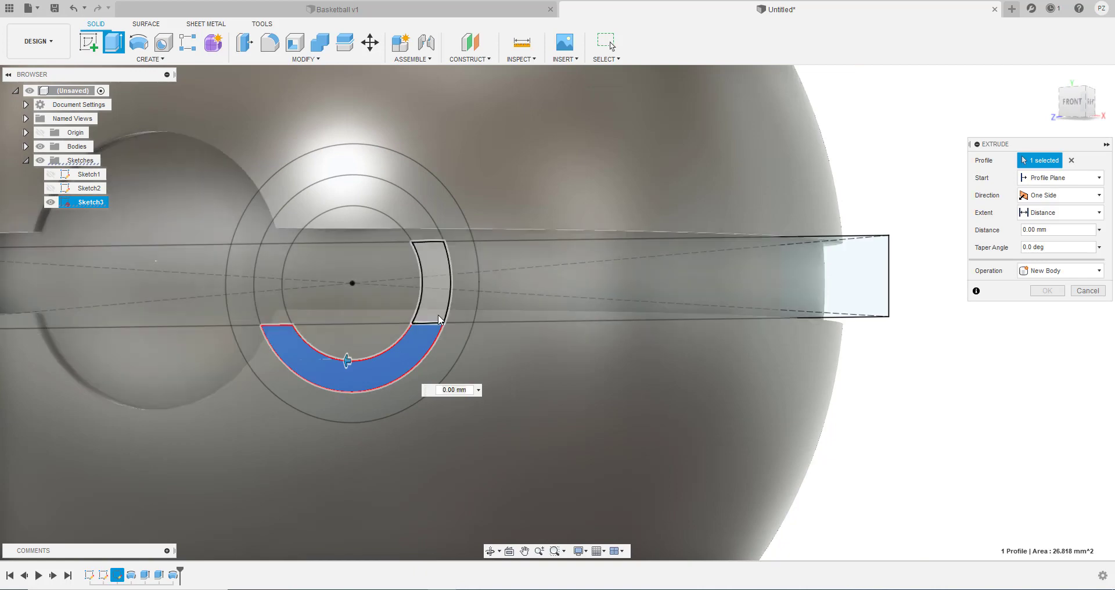
{"action": "left_click", "coordinate": [436, 290]}
{"action": "left_click", "coordinate": [423, 238]}
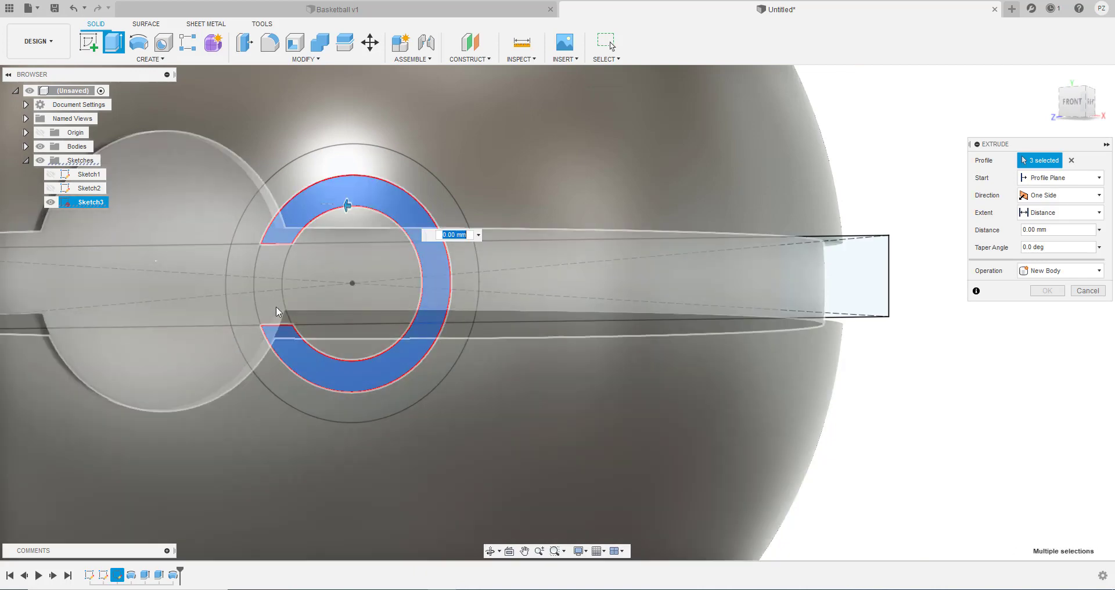
{"action": "middle_click_drag", "start_coordinate": [276, 305], "coordinate": [518, 193], "text": "shift"}
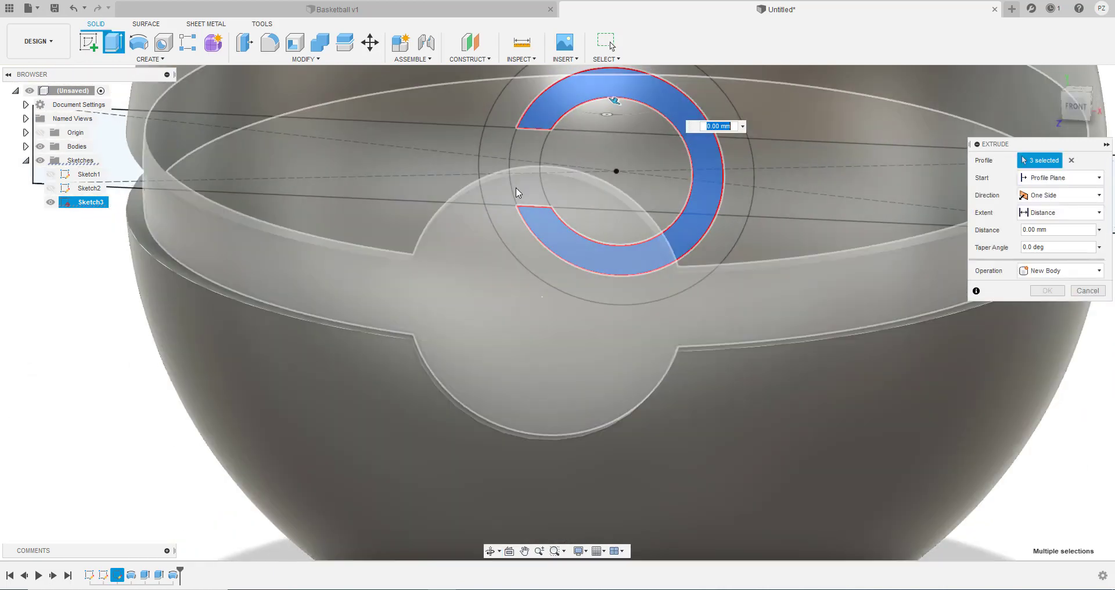
{"action": "left_click", "coordinate": [539, 135]}
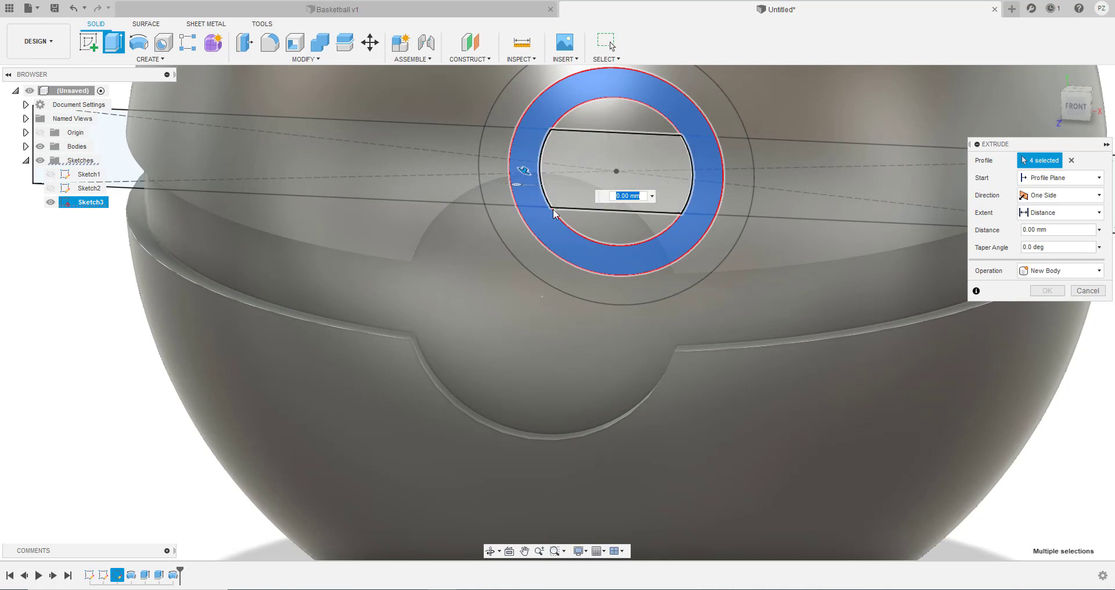
Step: Extrude the button ring 31 mm towards the front of the ball and set the operation to Join
{"action": "middle_click_drag", "start_coordinate": [539, 135], "coordinate": [561, 243], "text": "shift"}
{"action": "middle_click_drag", "start_coordinate": [685, 246], "coordinate": [680, 341], "text": "shift"}
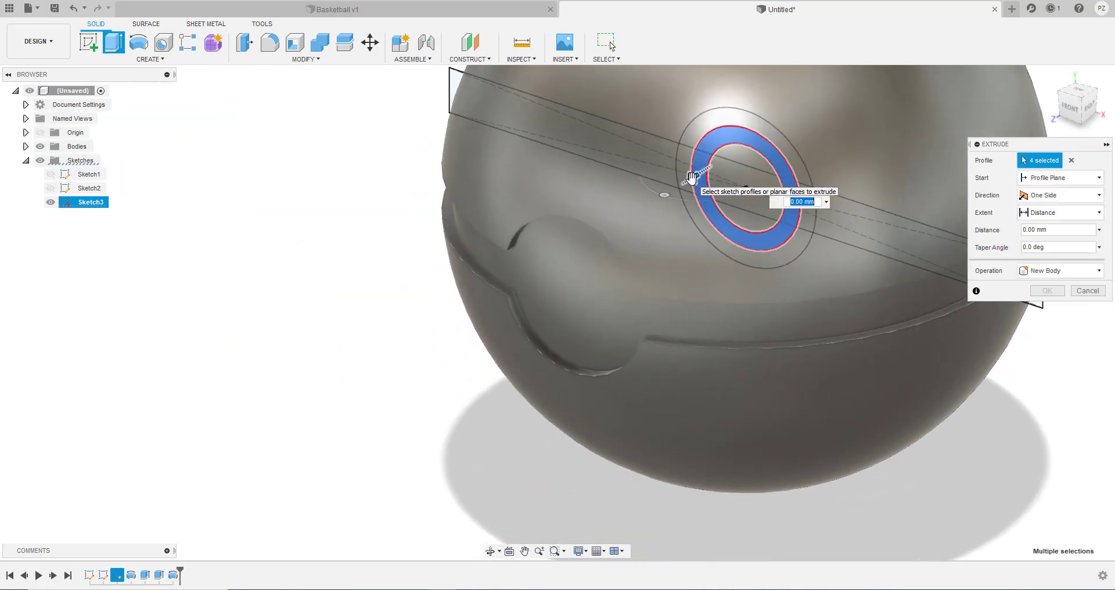
{"action": "left_click_drag", "start_coordinate": [684, 183], "coordinate": [512, 286]}
{"action": "left_click", "coordinate": [1063, 271]}
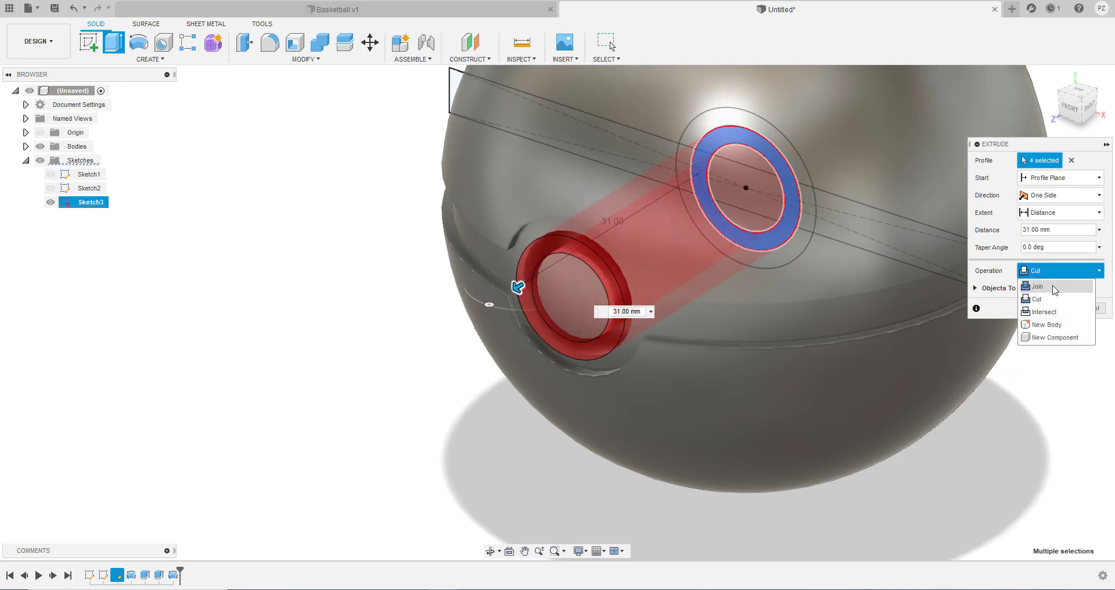
{"action": "left_click", "coordinate": [1037, 286]}
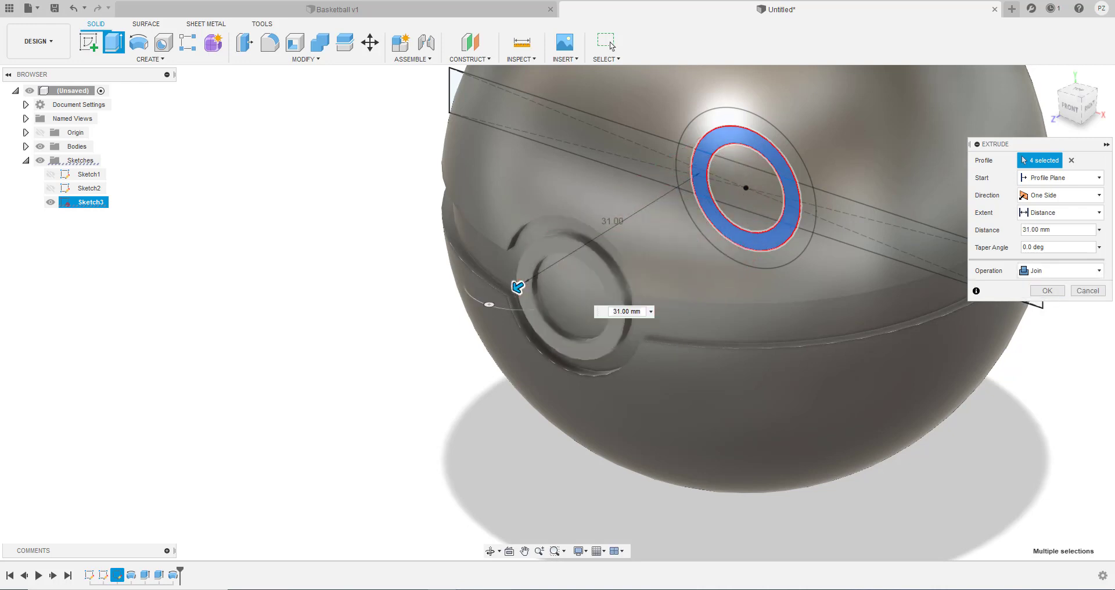
Step: Check the reference picture and complete the button ring's extrusion with its distance set to 30.5 mm
{"action": "key", "text": "alt+Tab"}
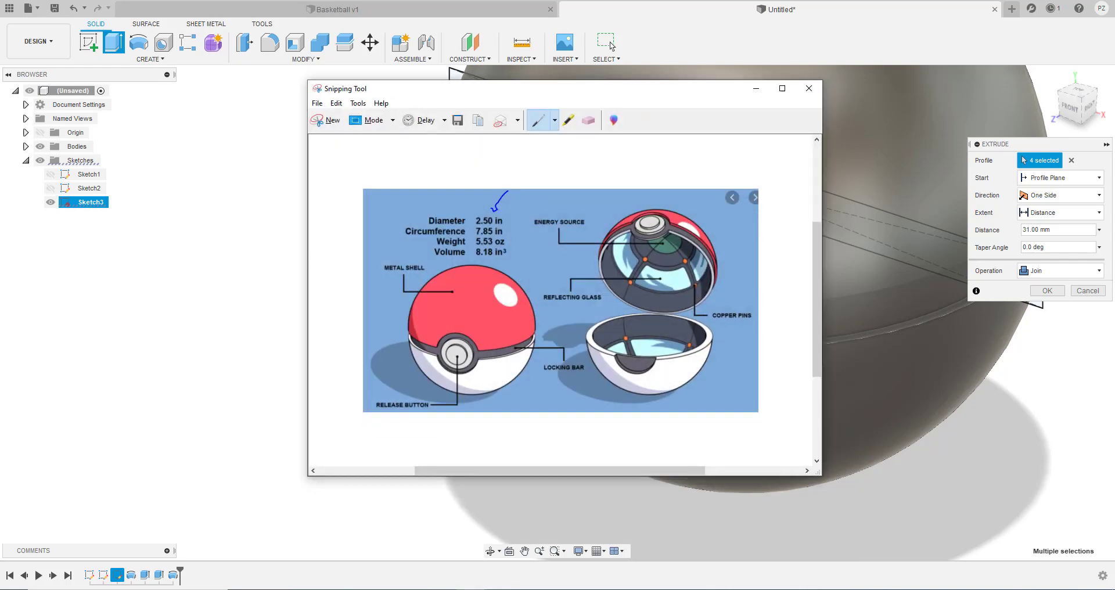
{"action": "key", "text": "alt+Tab"}
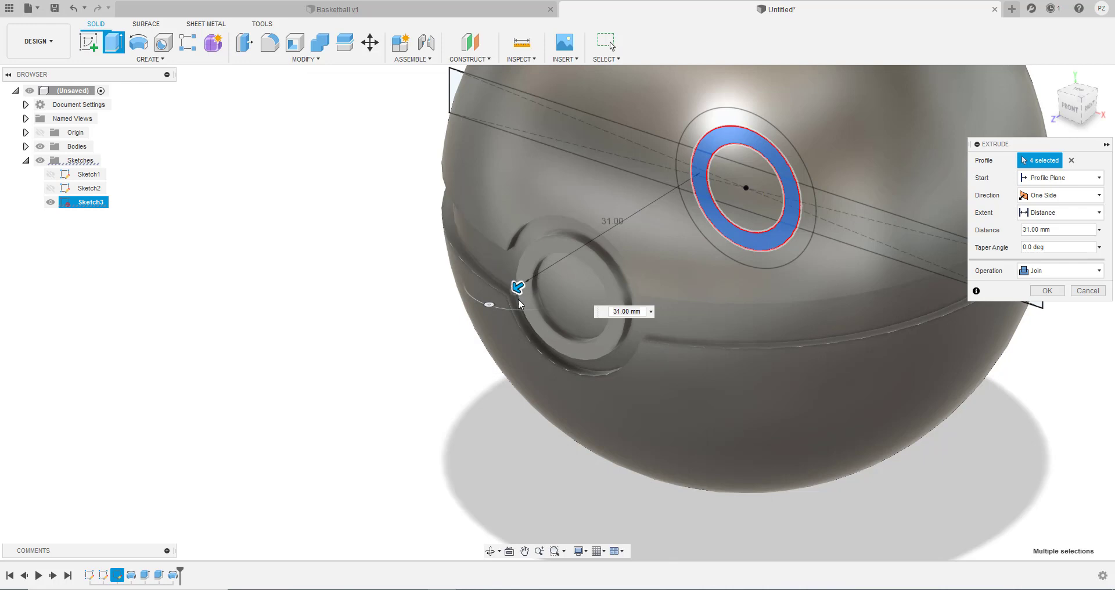
{"action": "middle_click_drag", "start_coordinate": [518, 298], "coordinate": [451, 299], "text": "shift"}
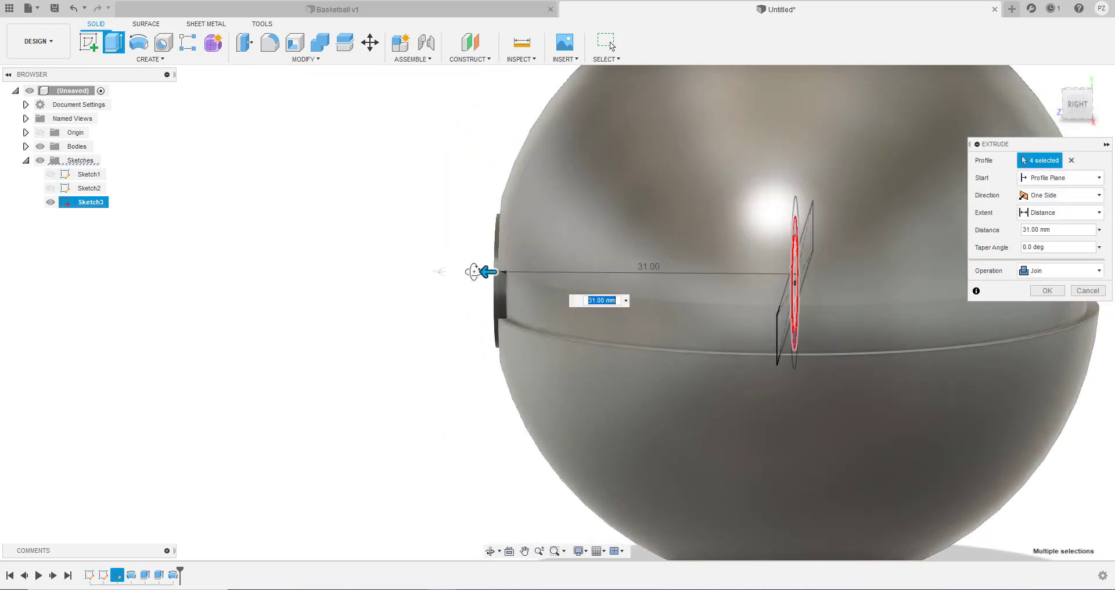
{"action": "scroll", "coordinate": [473, 271], "scroll_direction": "up", "scroll_amount": 3}
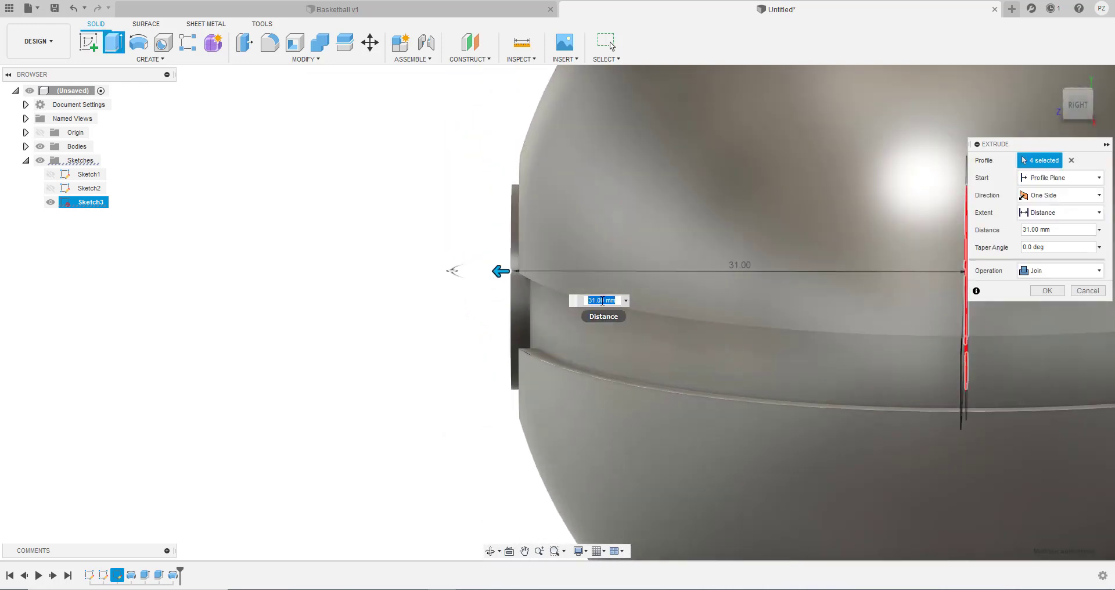
{"action": "left_click", "coordinate": [595, 299]}
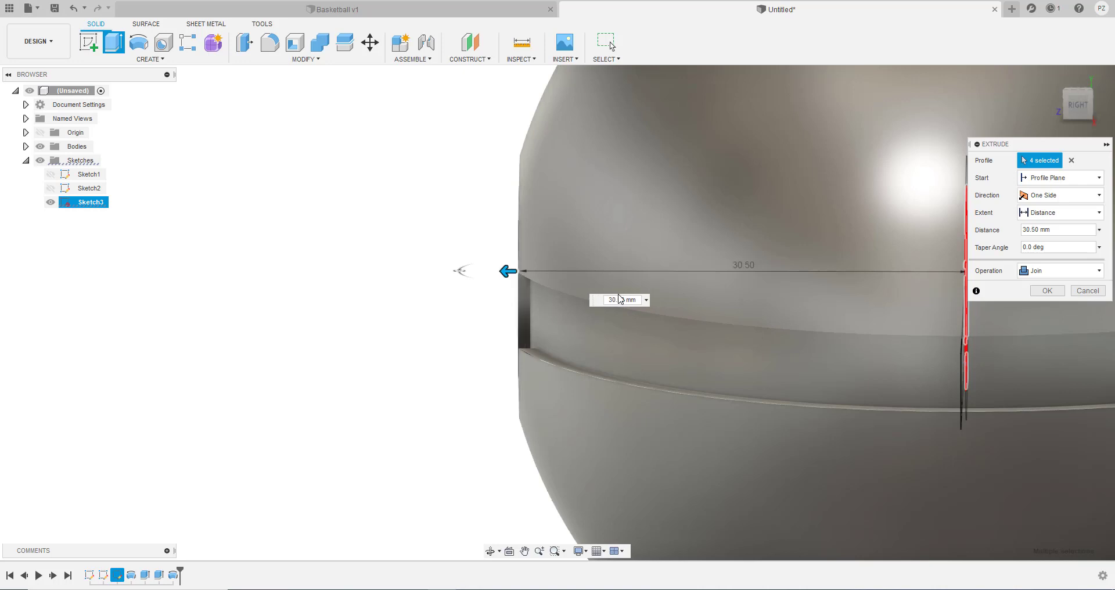
{"action": "middle_click_drag", "start_coordinate": [534, 247], "coordinate": [541, 364], "text": "shift"}
{"action": "scroll", "coordinate": [505, 273], "scroll_direction": "down", "scroll_amount": 5}
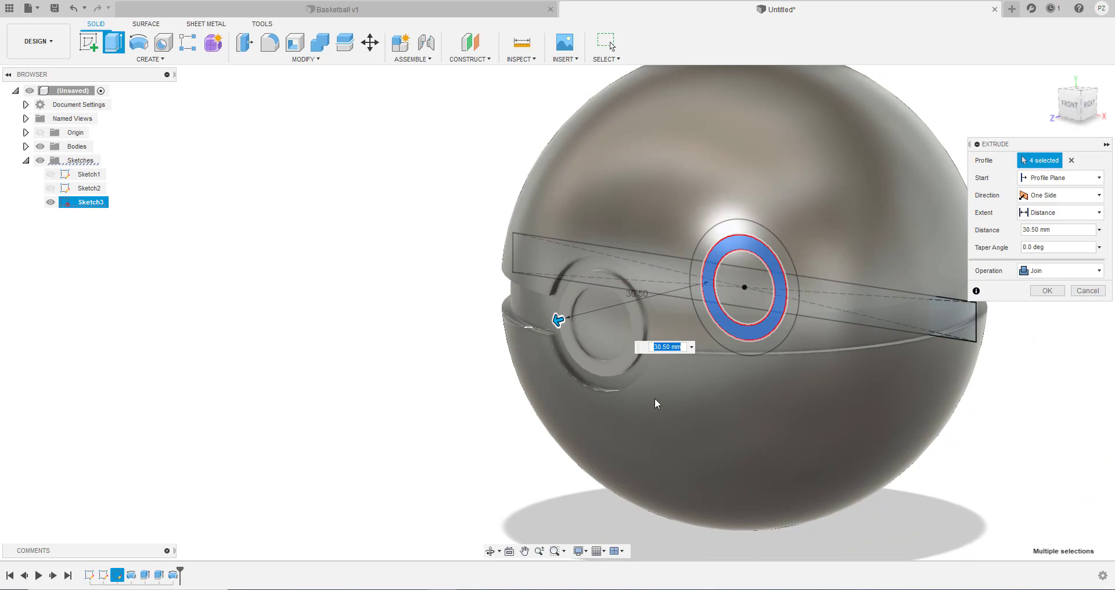
{"action": "left_click", "coordinate": [1047, 290]}
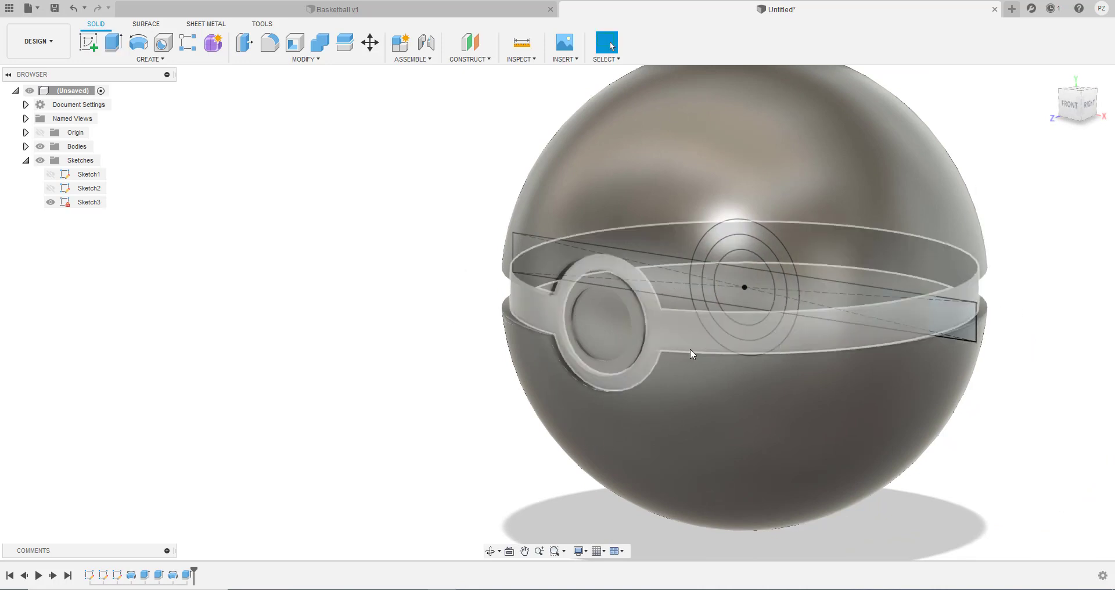
{"action": "left_click", "coordinate": [113, 42]}
{"action": "scroll", "coordinate": [758, 306], "scroll_direction": "up", "scroll_amount": 3}
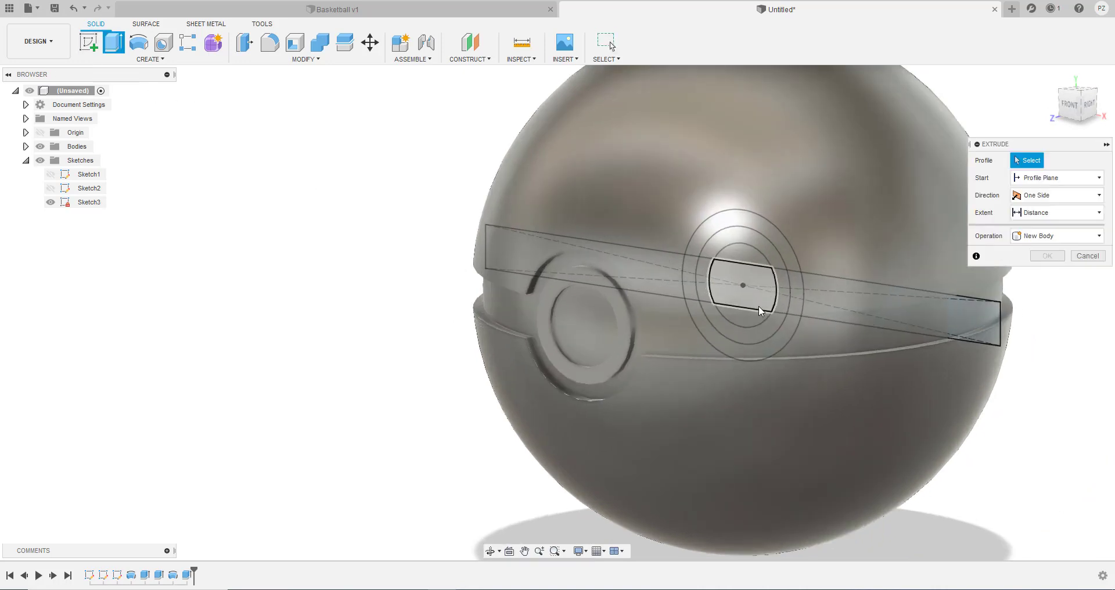
{"action": "left_click", "coordinate": [758, 306]}
{"action": "middle_click_drag", "start_coordinate": [758, 305], "coordinate": [752, 301], "text": "shift"}
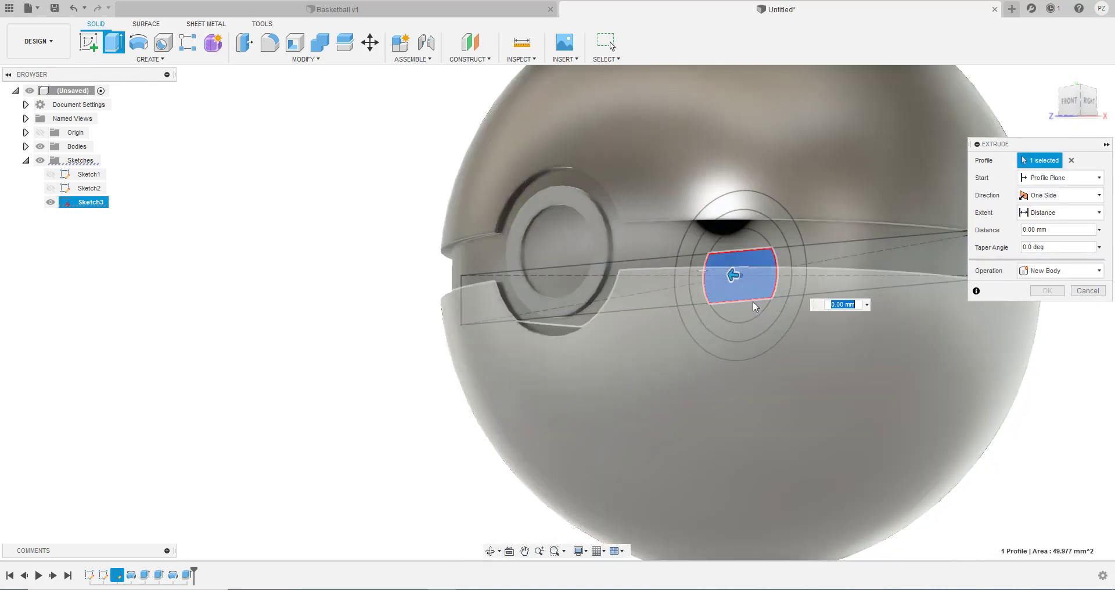
{"action": "scroll", "coordinate": [742, 249], "scroll_direction": "up", "scroll_amount": 3}
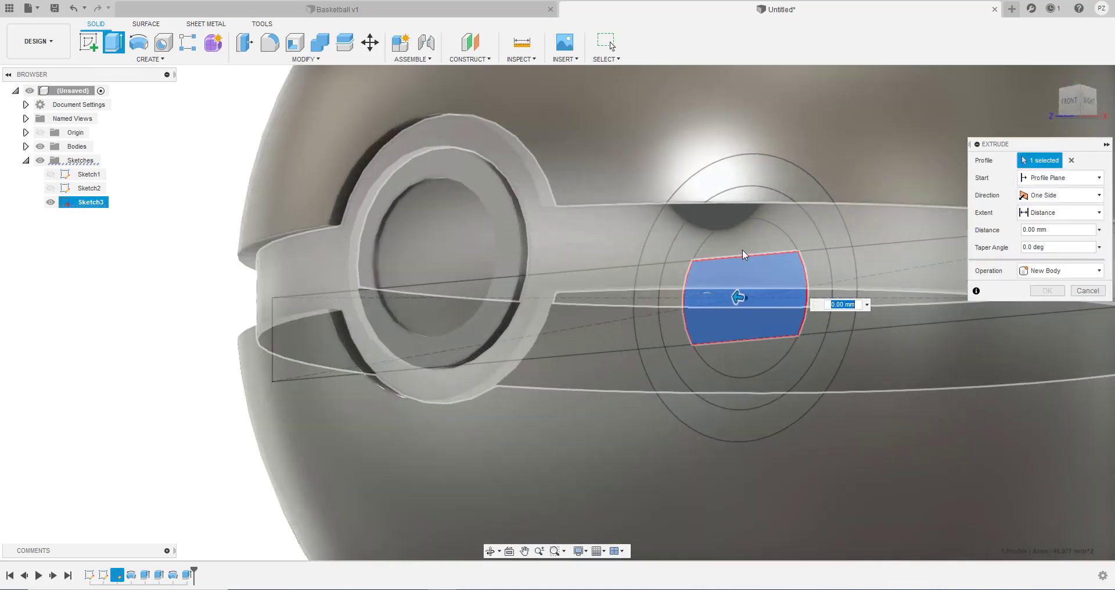
{"action": "middle_click_drag", "start_coordinate": [742, 249], "coordinate": [609, 355], "text": "shift"}
{"action": "scroll", "coordinate": [813, 260], "scroll_direction": "up", "scroll_amount": 4}
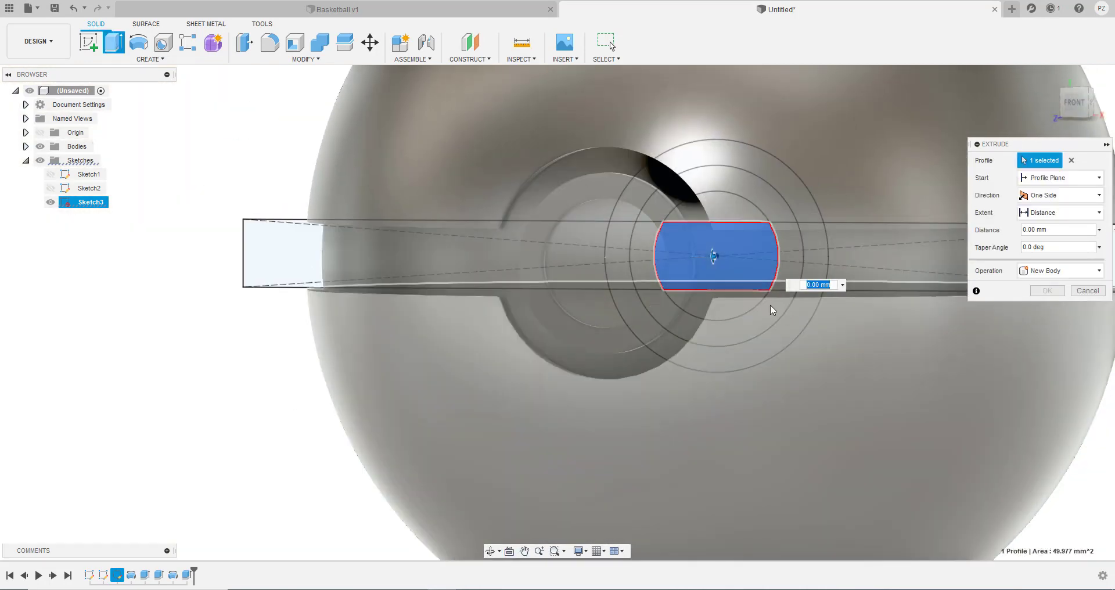
{"action": "scroll", "coordinate": [727, 274], "scroll_direction": "up", "scroll_amount": 2}
{"action": "scroll", "coordinate": [727, 276], "scroll_direction": "down", "scroll_amount": 4}
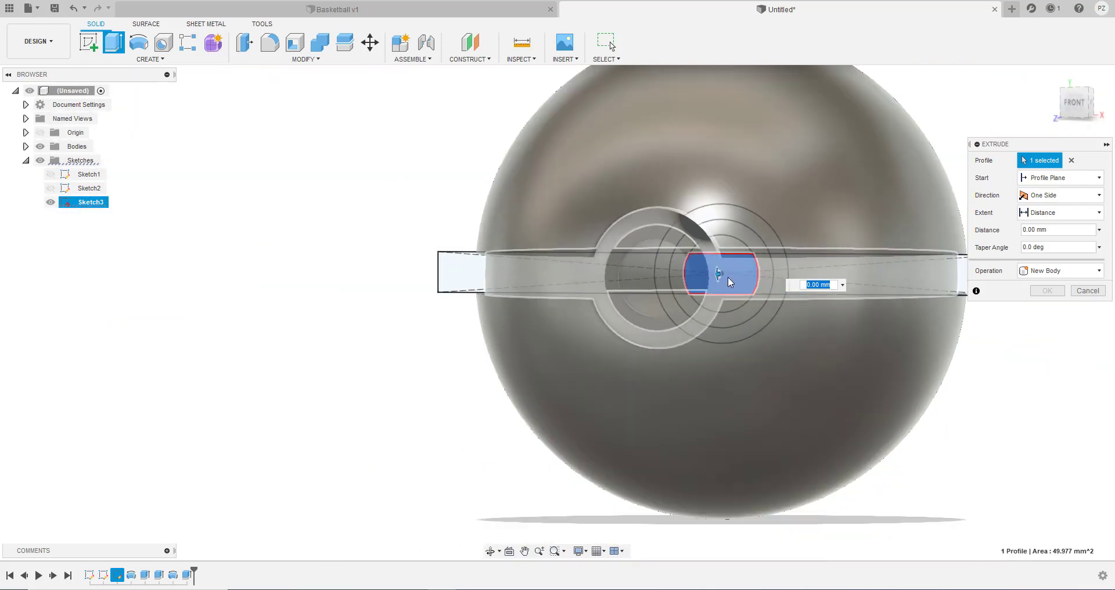
{"action": "left_click", "coordinate": [1088, 290]}
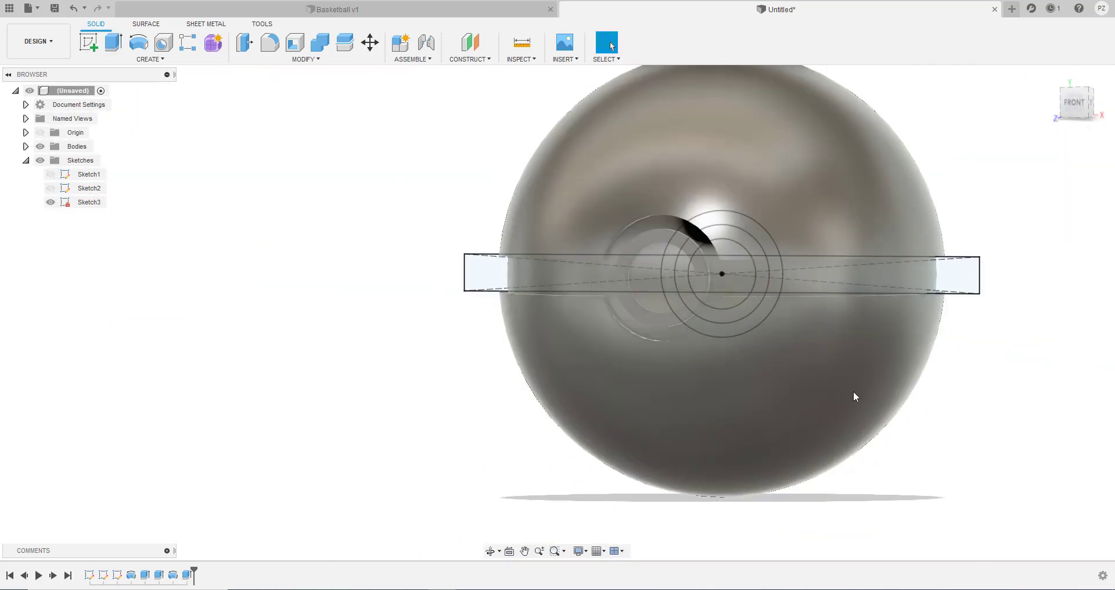
Step: Suppress the button ring's extrusion and the locking bar's revolve to expose the inside of the ball
{"action": "middle_click_drag", "start_coordinate": [854, 395], "coordinate": [708, 409], "text": "shift"}
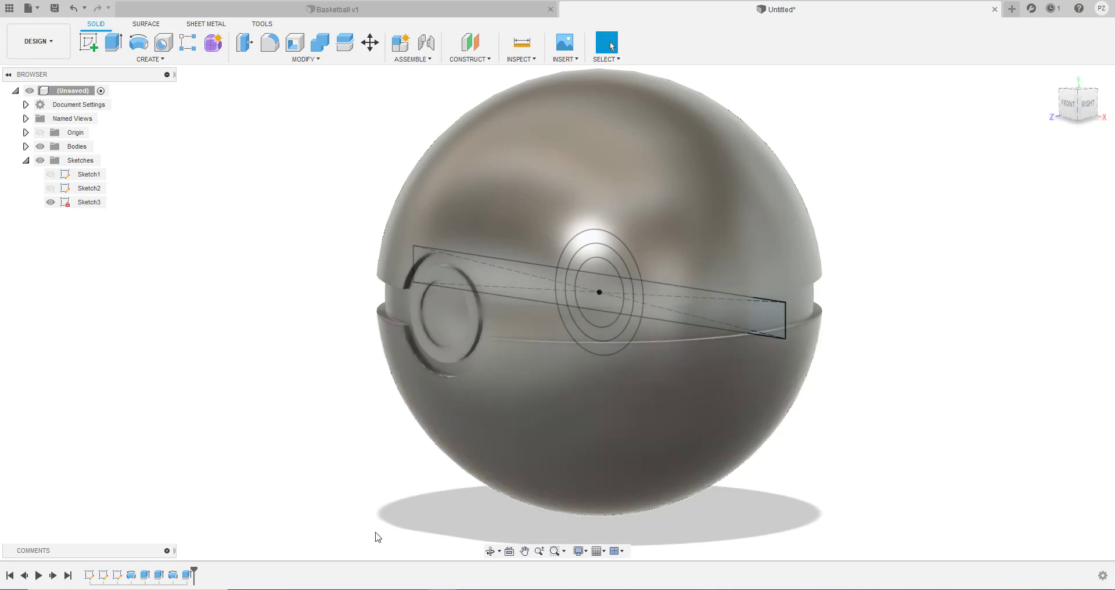
{"action": "right_click", "coordinate": [187, 575]}
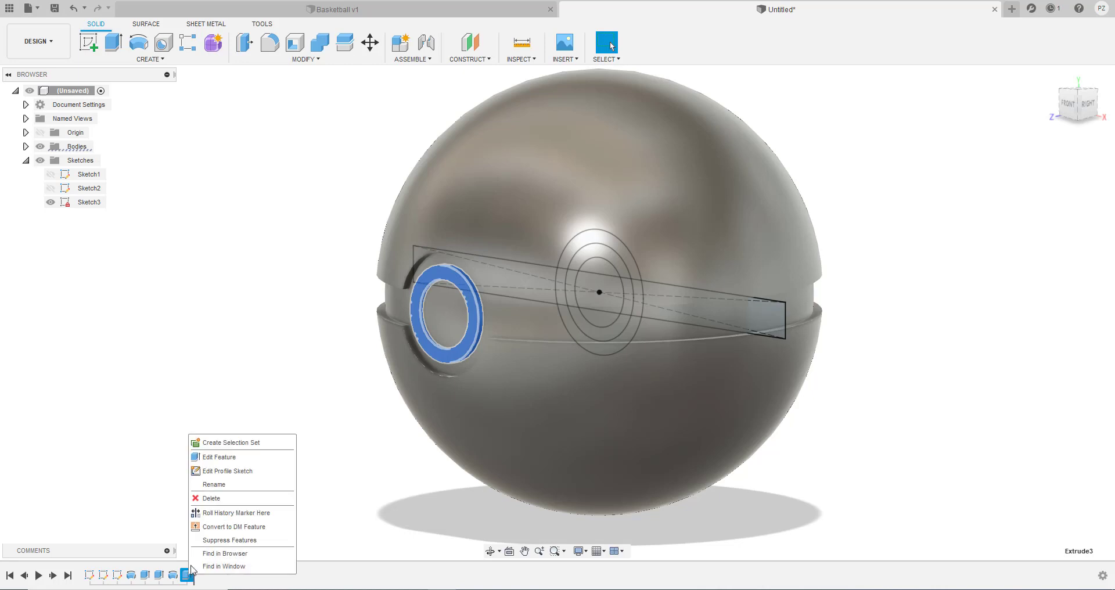
{"action": "left_click", "coordinate": [236, 541]}
{"action": "right_click", "coordinate": [176, 576]}
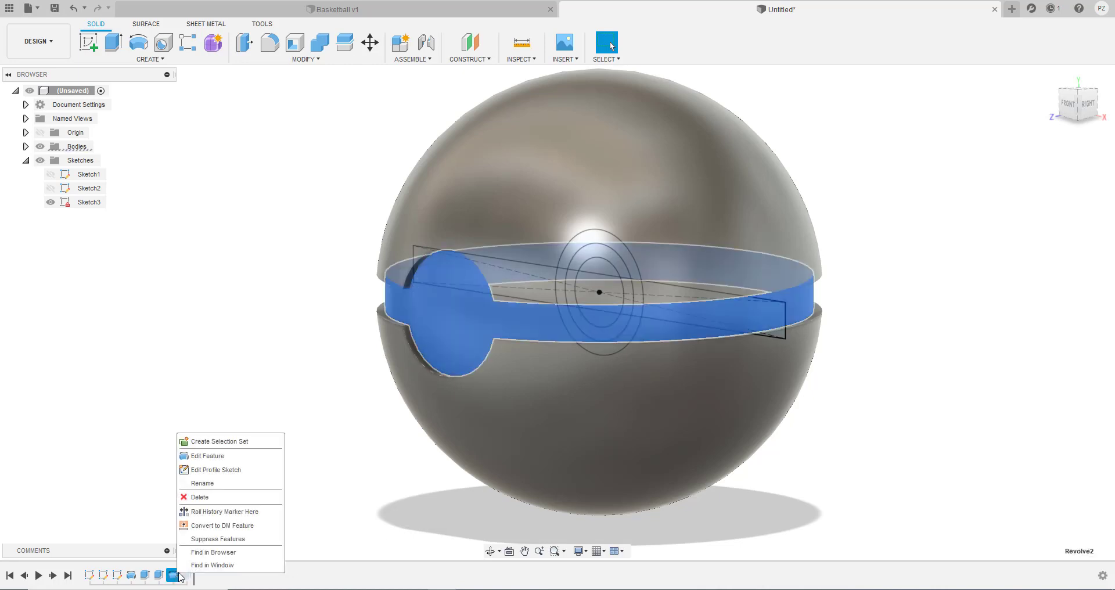
{"action": "left_click", "coordinate": [233, 541]}
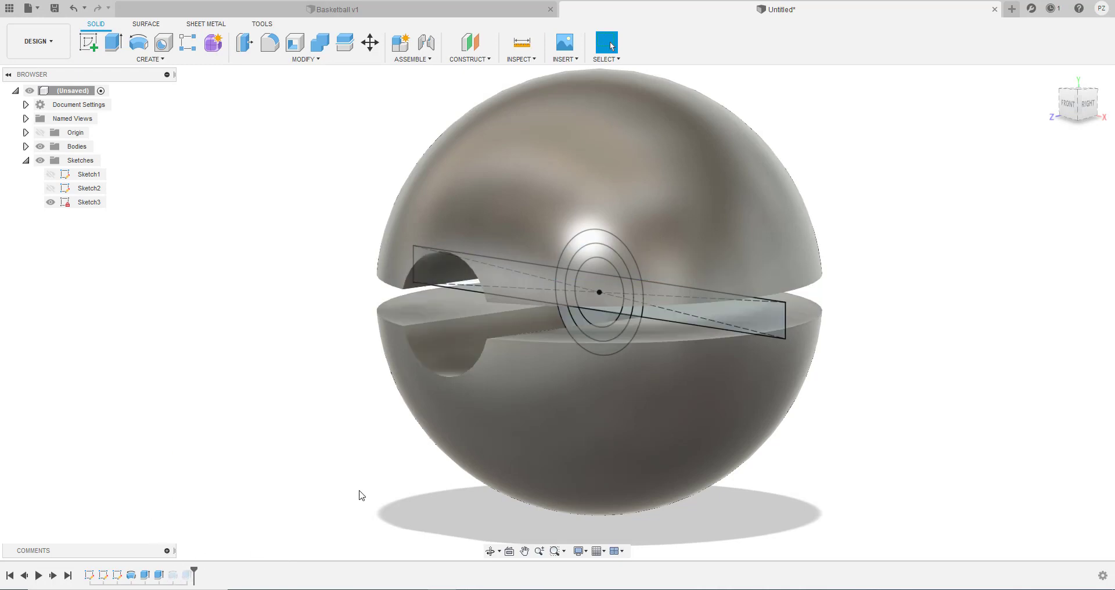
Step: Extrude the three profiles of the inner button circle 31 mm towards the front of the ball with the Join operation
{"action": "middle_click_drag", "start_coordinate": [361, 487], "coordinate": [347, 505], "text": "shift"}
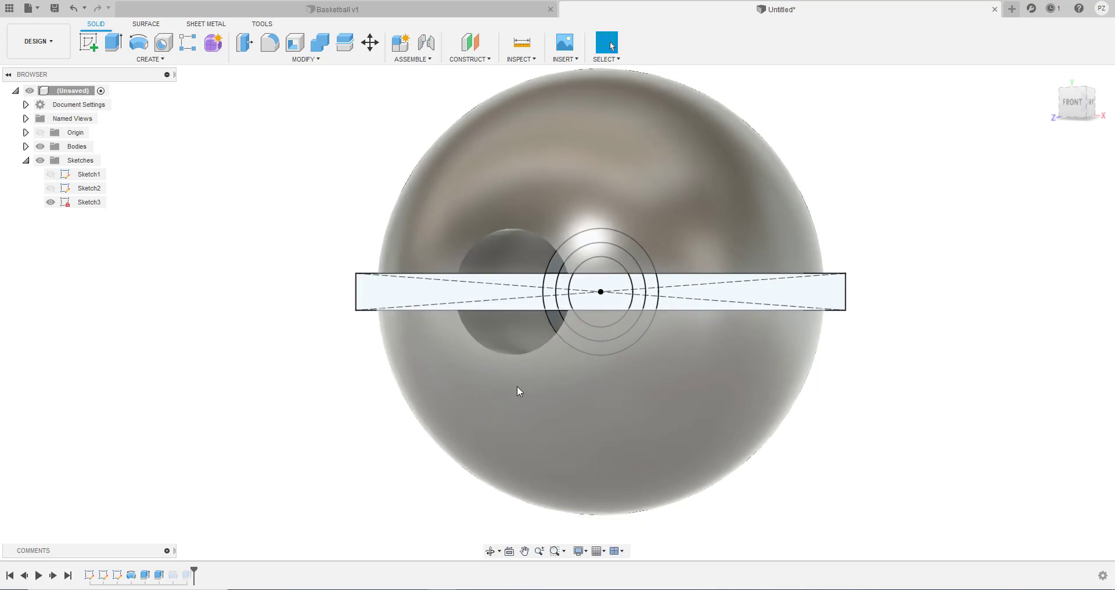
{"action": "key", "text": "e"}
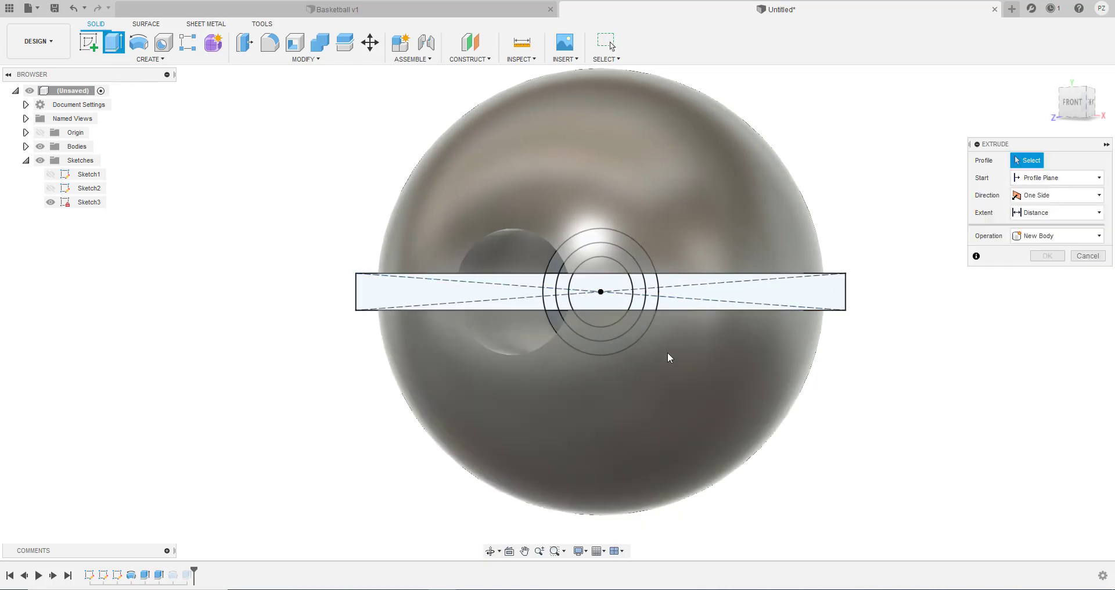
{"action": "left_click", "coordinate": [600, 291]}
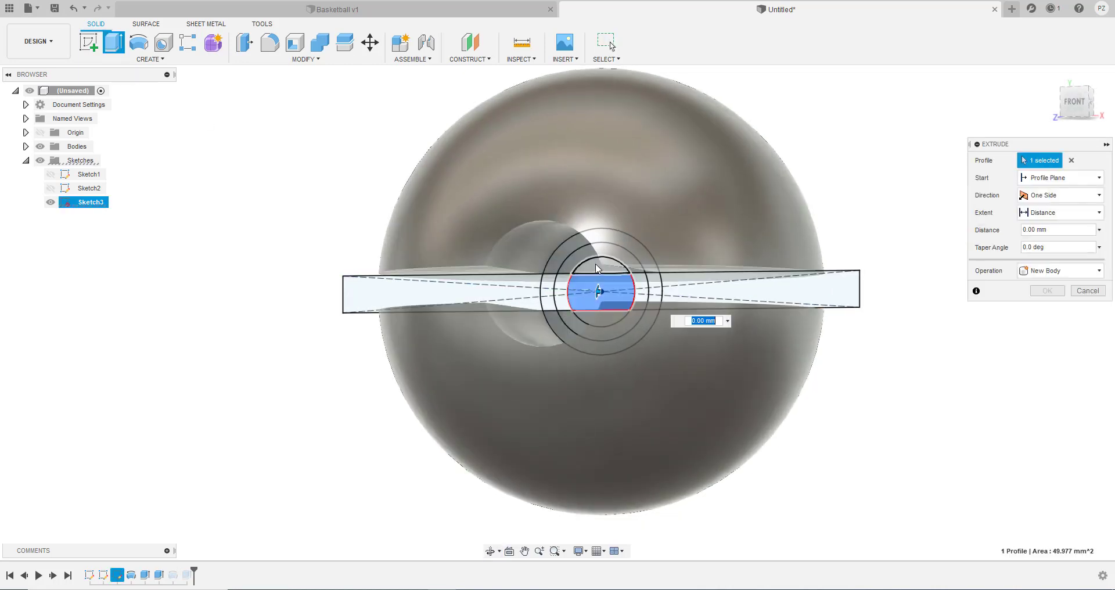
{"action": "left_click", "coordinate": [590, 315]}
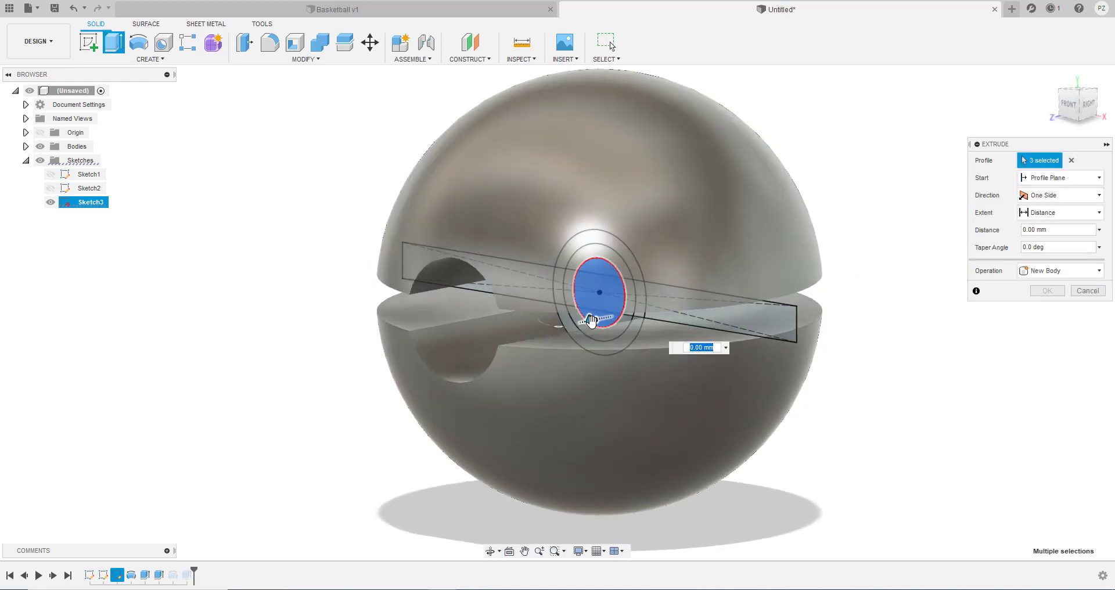
{"action": "left_click_drag", "start_coordinate": [591, 320], "coordinate": [425, 352]}
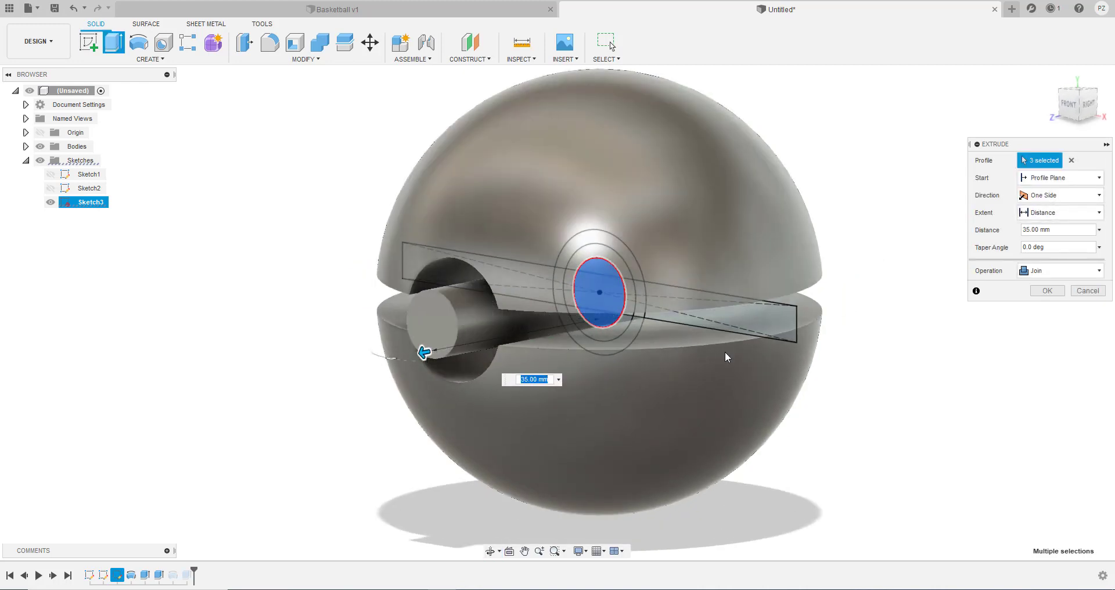
{"action": "type", "text": "31"}
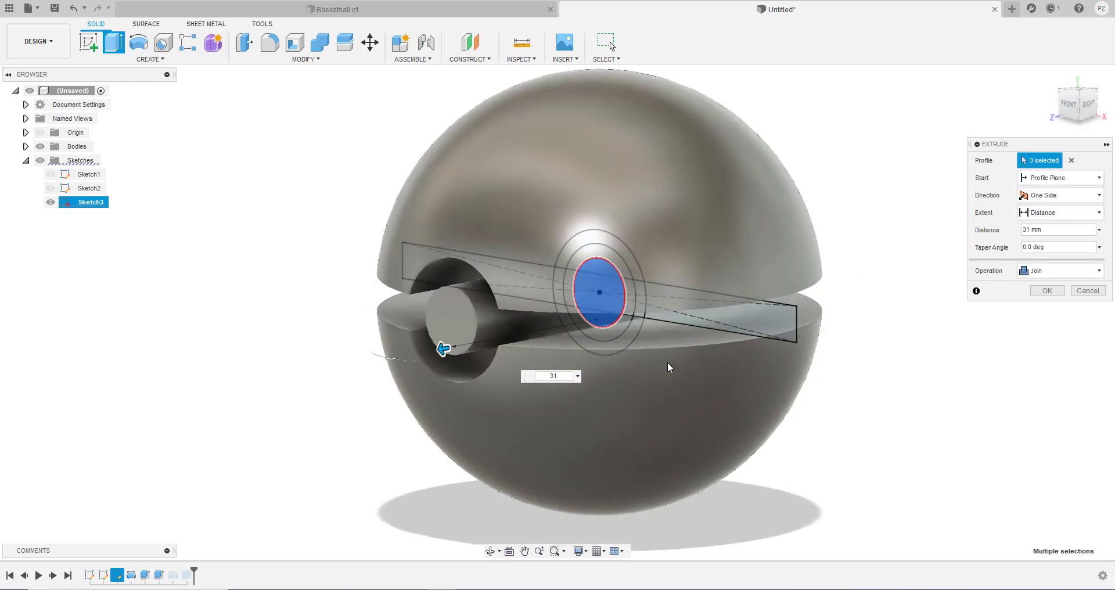
{"action": "left_click", "coordinate": [1042, 294]}
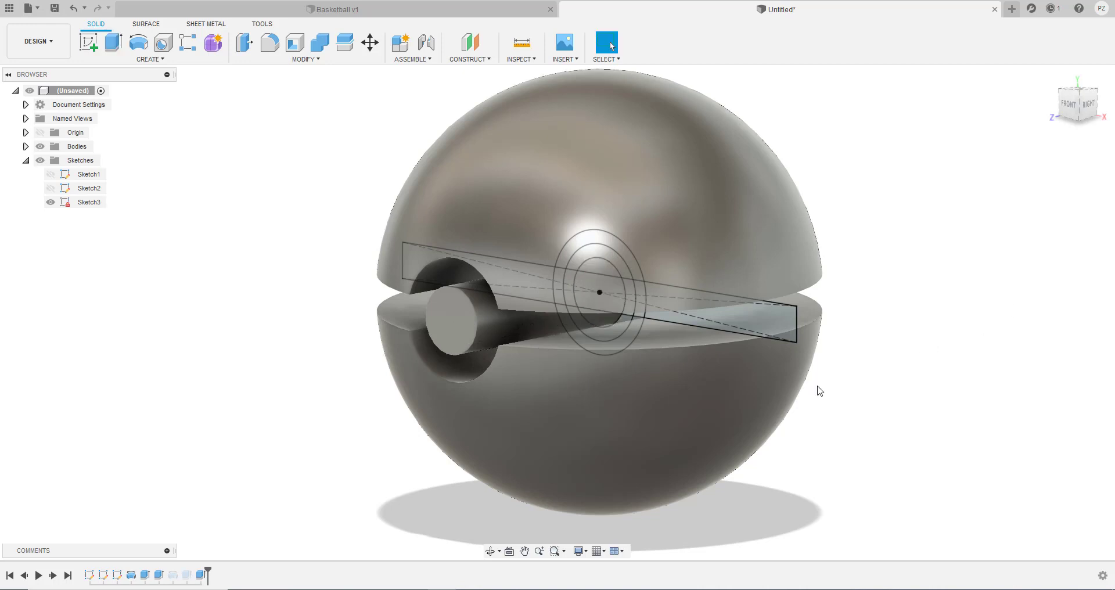
Step: Unsuppress the locking bar's revolve and the button ring's extrusion
{"action": "right_click", "coordinate": [173, 575]}
{"action": "left_click", "coordinate": [195, 538]}
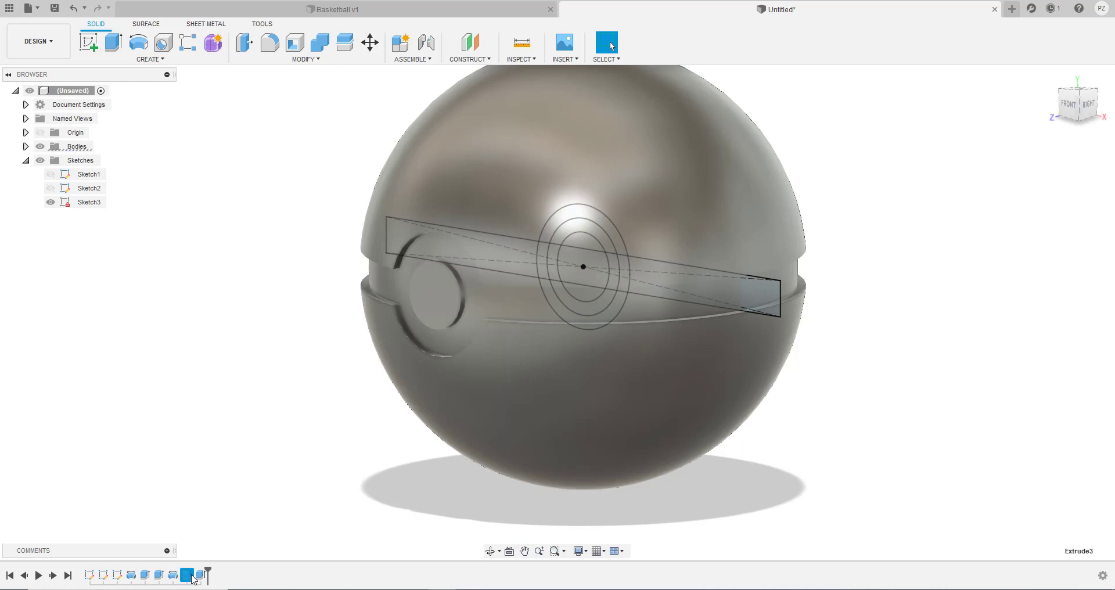
{"action": "right_click", "coordinate": [195, 575]}
{"action": "left_click", "coordinate": [210, 540]}
Step: Hide the bar and button sketch and collapse the list of sketches
{"action": "middle_click_drag", "start_coordinate": [392, 431], "coordinate": [424, 431], "text": "shift"}
{"action": "left_click", "coordinate": [51, 202]}
{"action": "mouse_move", "coordinate": [394, 340]}
{"action": "middle_mouse_down", "text": "shift"}
{"action": "mouse_move", "coordinate": [417, 333]}
{"action": "mouse_move", "coordinate": [435, 391]}
{"action": "middle_mouse_up", "text": "shift"}
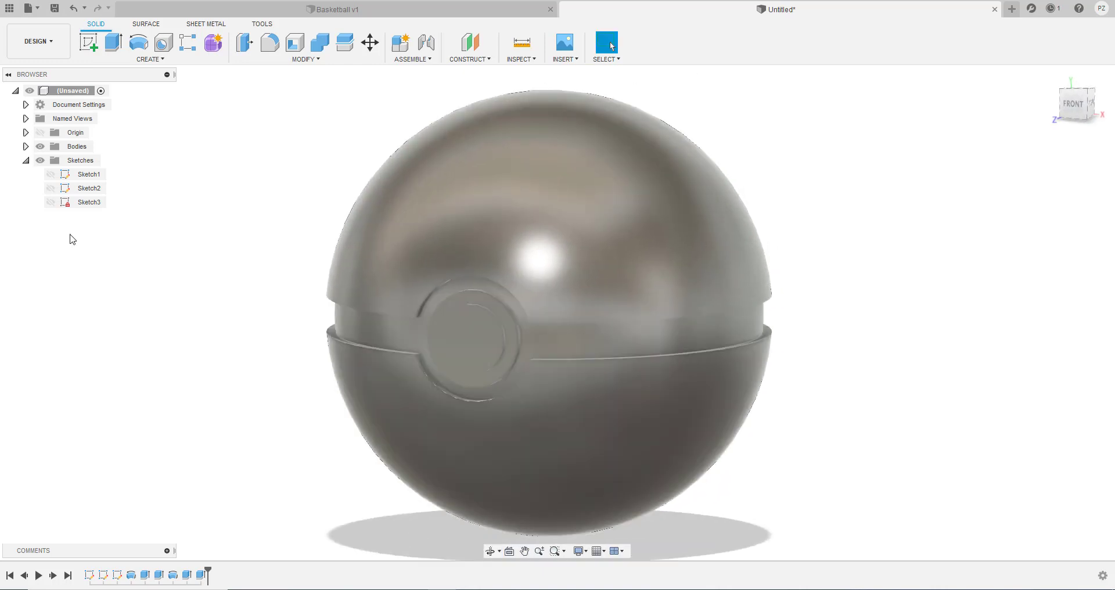
{"action": "left_click", "coordinate": [26, 160]}
{"action": "middle_click_drag", "start_coordinate": [259, 270], "coordinate": [268, 255]}
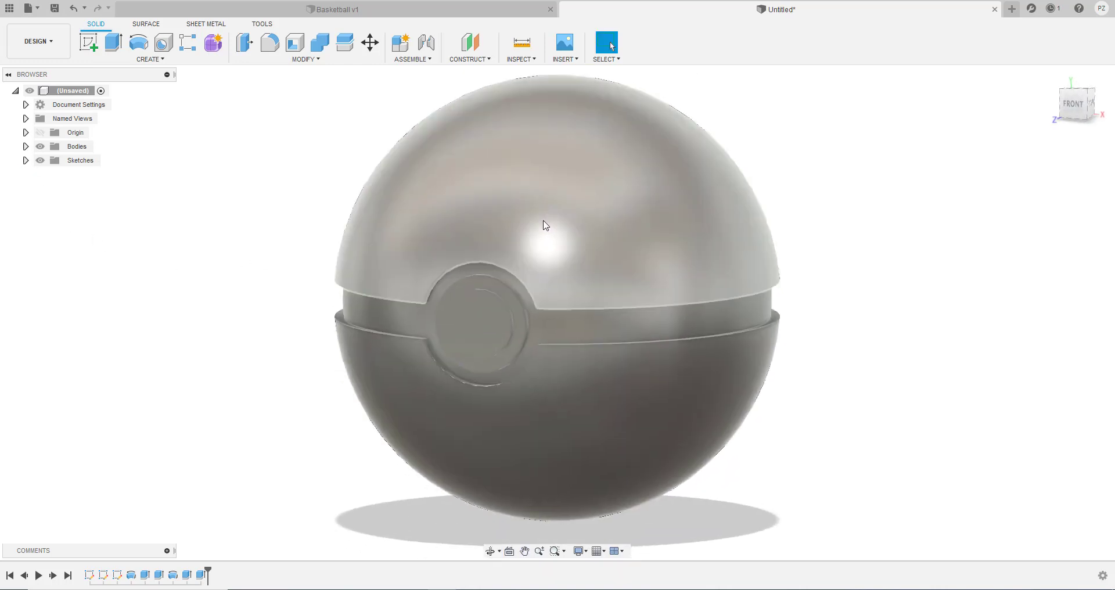
{"action": "left_click", "coordinate": [577, 194]}
{"action": "left_click", "coordinate": [632, 254]}
{"action": "left_click", "coordinate": [632, 212]}
{"action": "right_click", "coordinate": [631, 211]}
{"action": "left_click", "coordinate": [616, 308]}
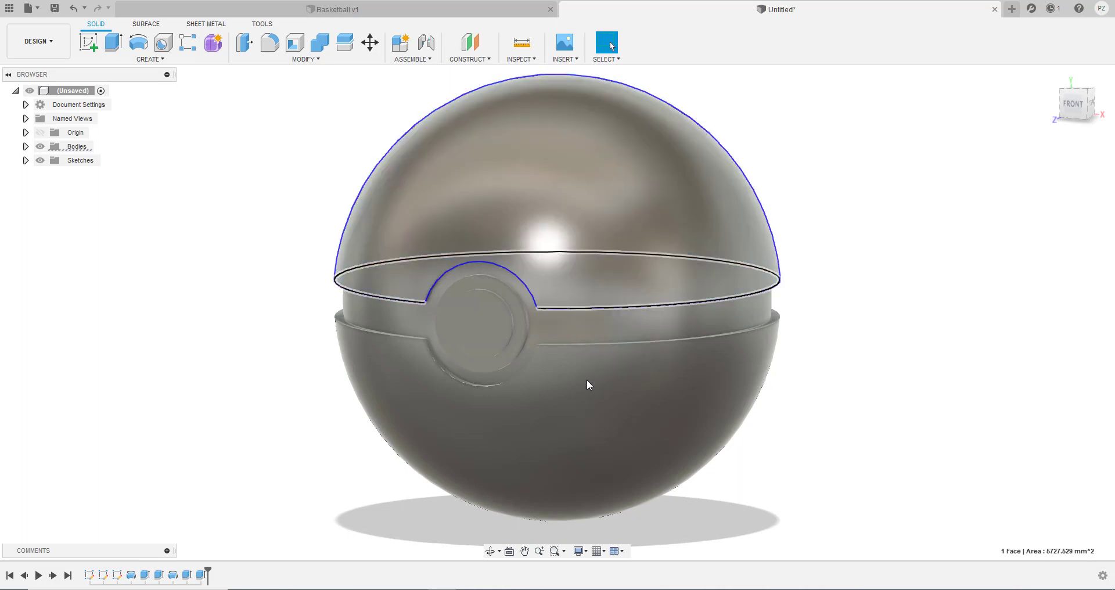
Step: Check the shell, locking bar and button colours in the reference picture and leave the Appearance command
{"action": "key", "text": "alt+Tab"}
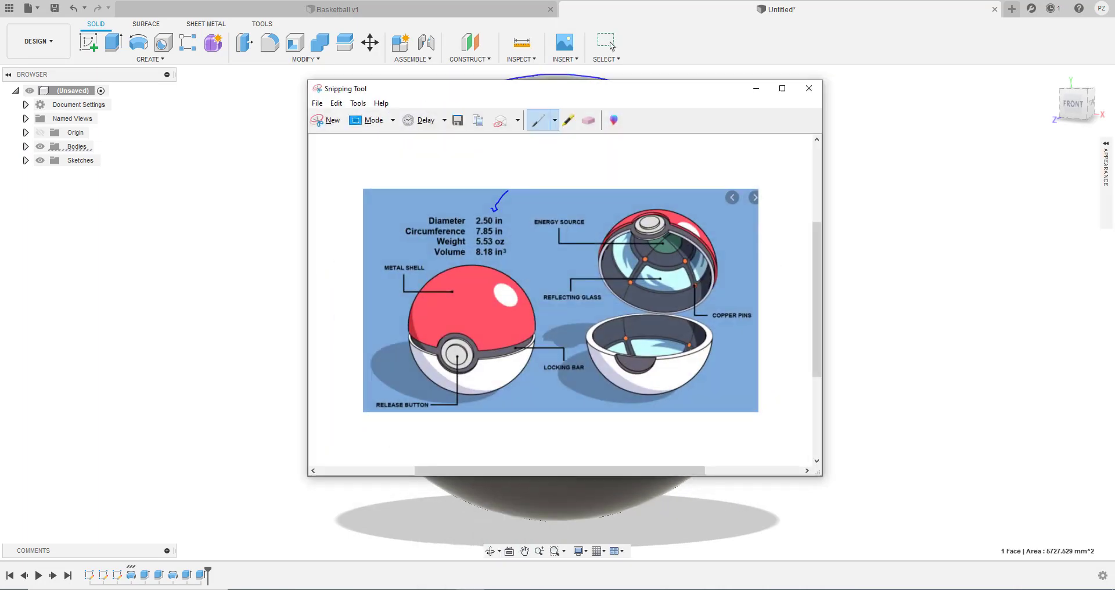
{"action": "key", "text": "alt+Tab"}
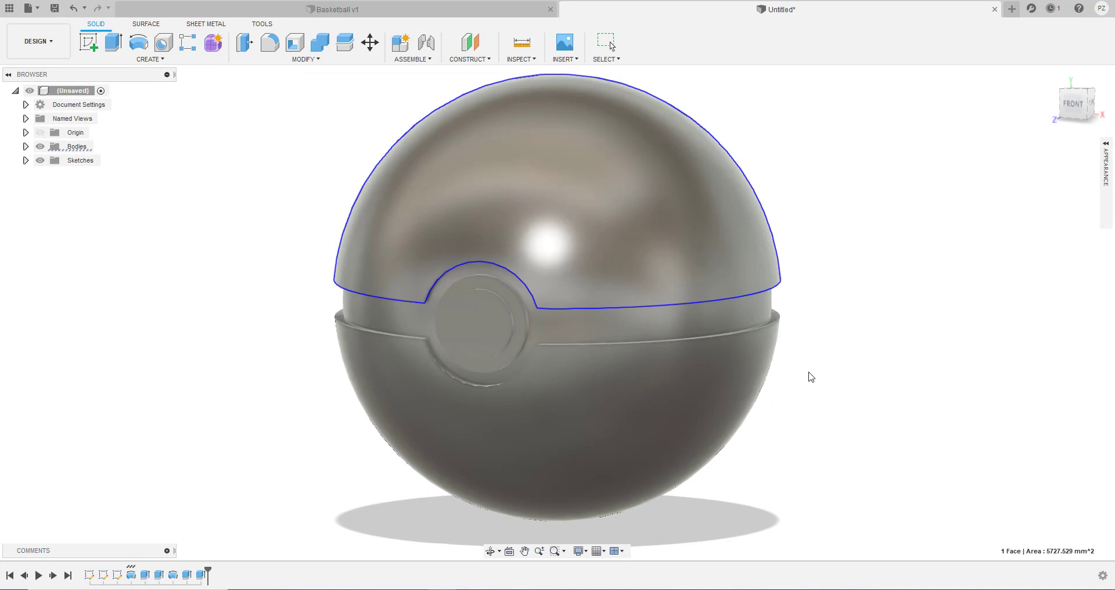
{"action": "right_click", "coordinate": [608, 212]}
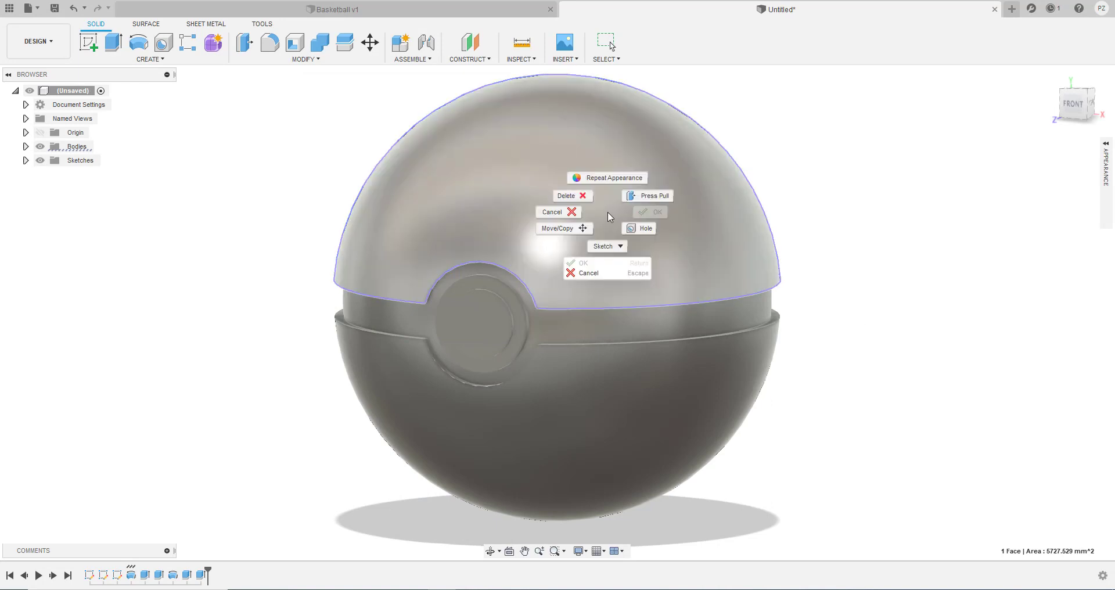
{"action": "left_click", "coordinate": [820, 261]}
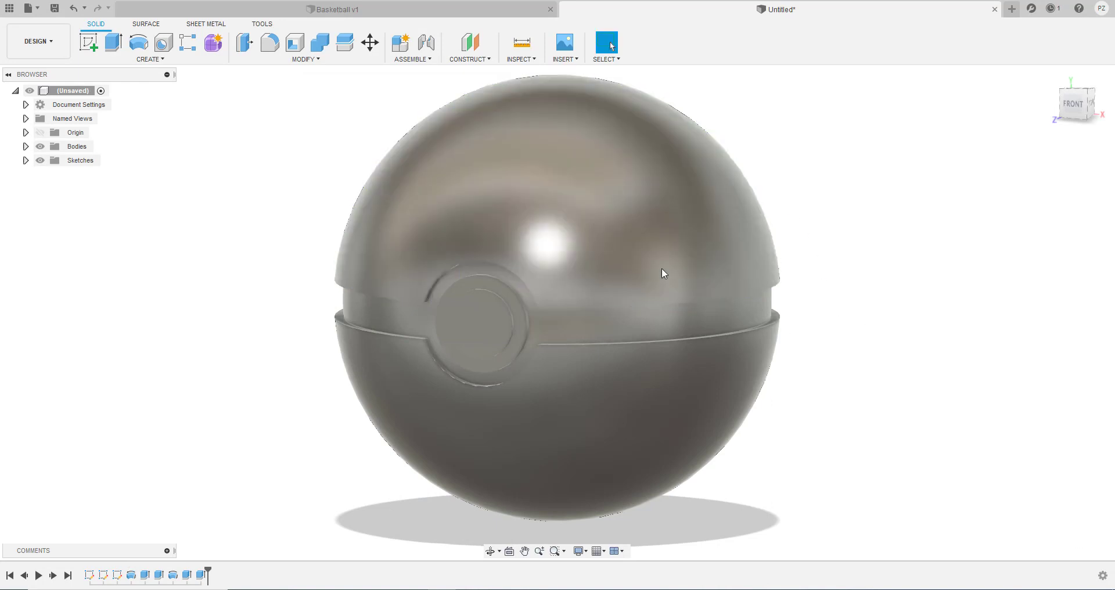
{"action": "right_click_drag", "start_coordinate": [581, 227], "coordinate": [645, 278]}
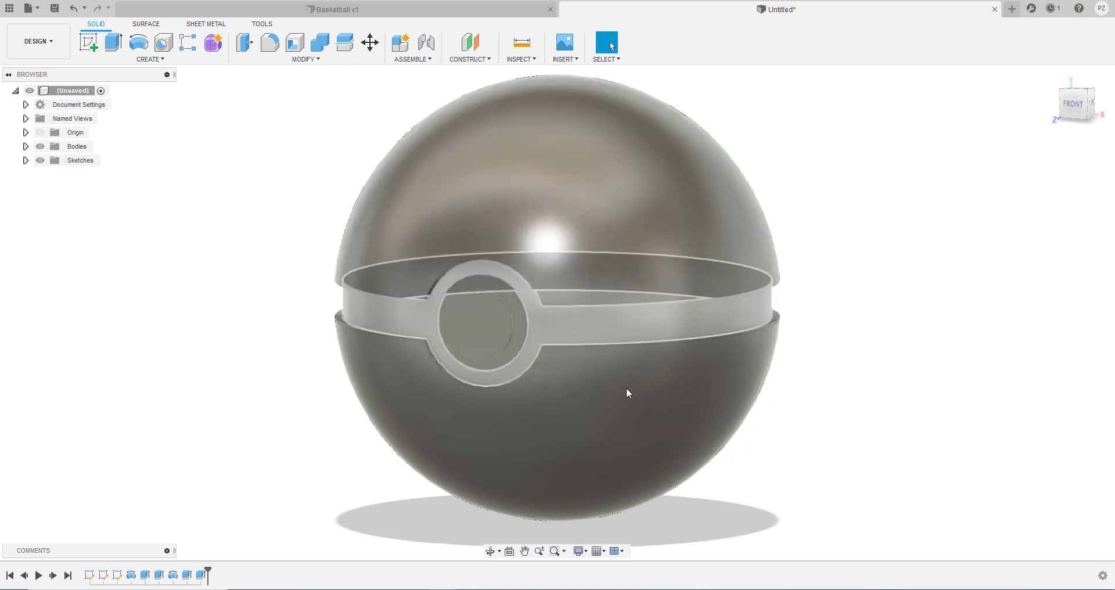
Step: Open the Appearance settings, search the library for "red" and try to apply Aluminum - Anodized Rough (Red) to the upper shell
{"action": "left_click", "coordinate": [626, 388]}
{"action": "right_click", "coordinate": [626, 388]}
{"action": "left_click", "coordinate": [605, 486]}
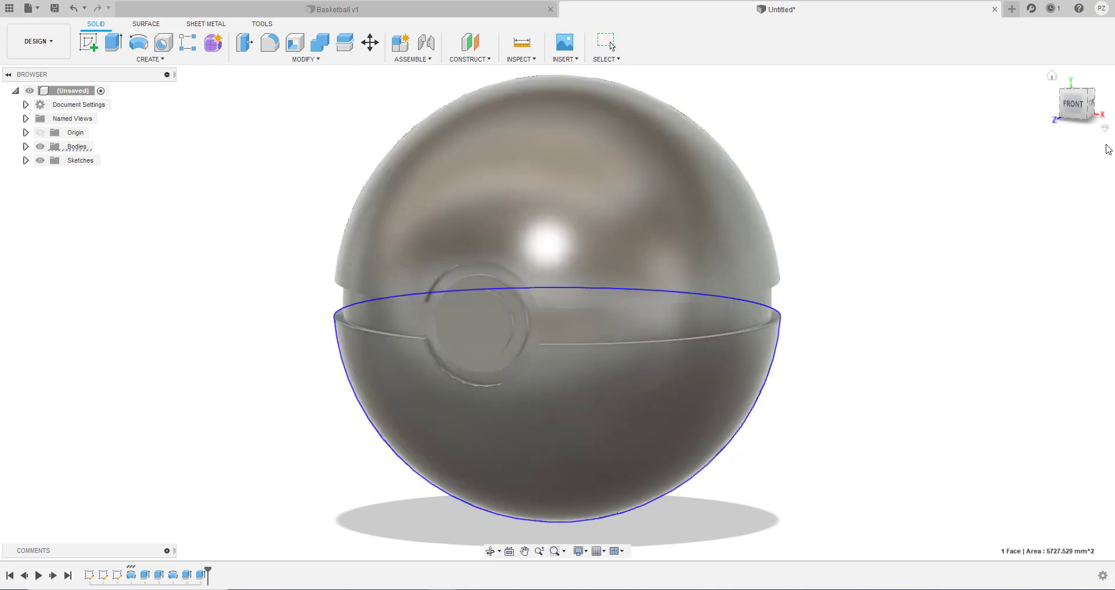
{"action": "left_click", "coordinate": [952, 327]}
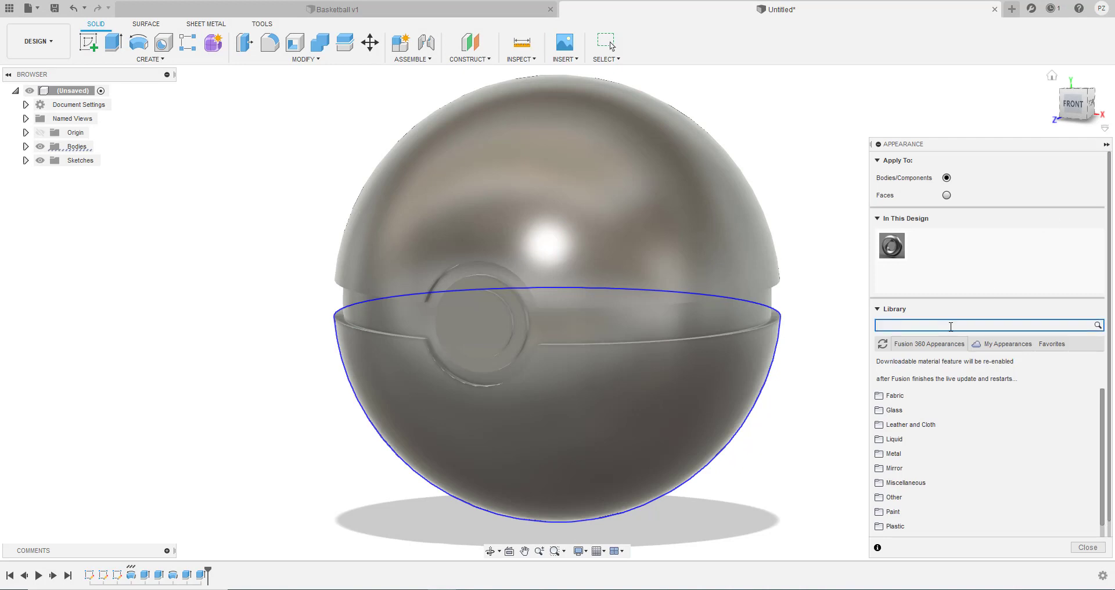
{"action": "type", "text": "red"}
{"action": "key", "text": "Return"}
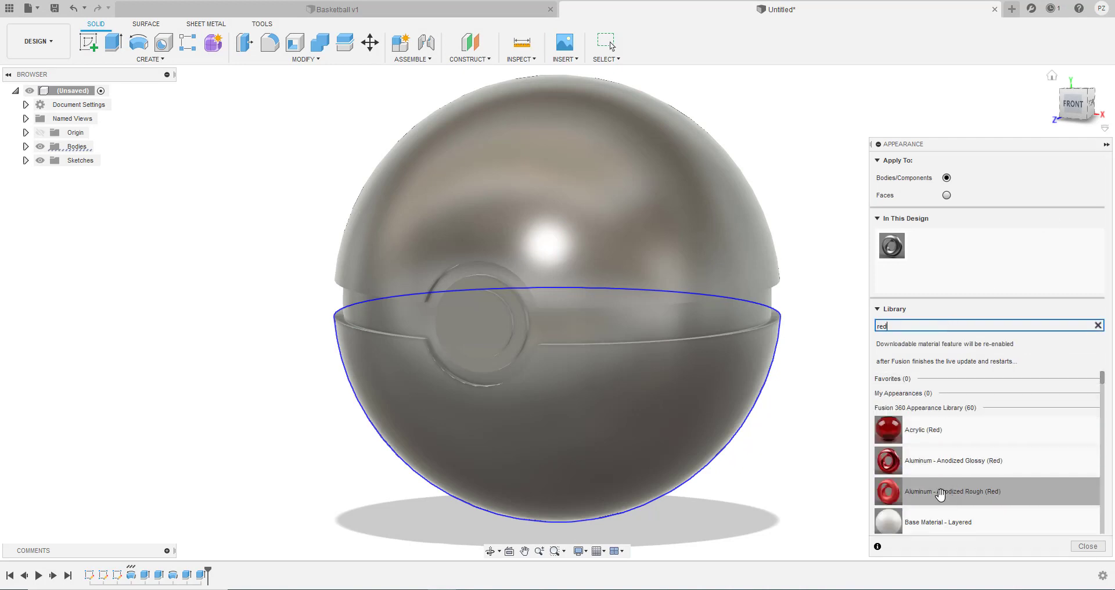
{"action": "left_click_drag", "start_coordinate": [926, 491], "coordinate": [776, 269]}
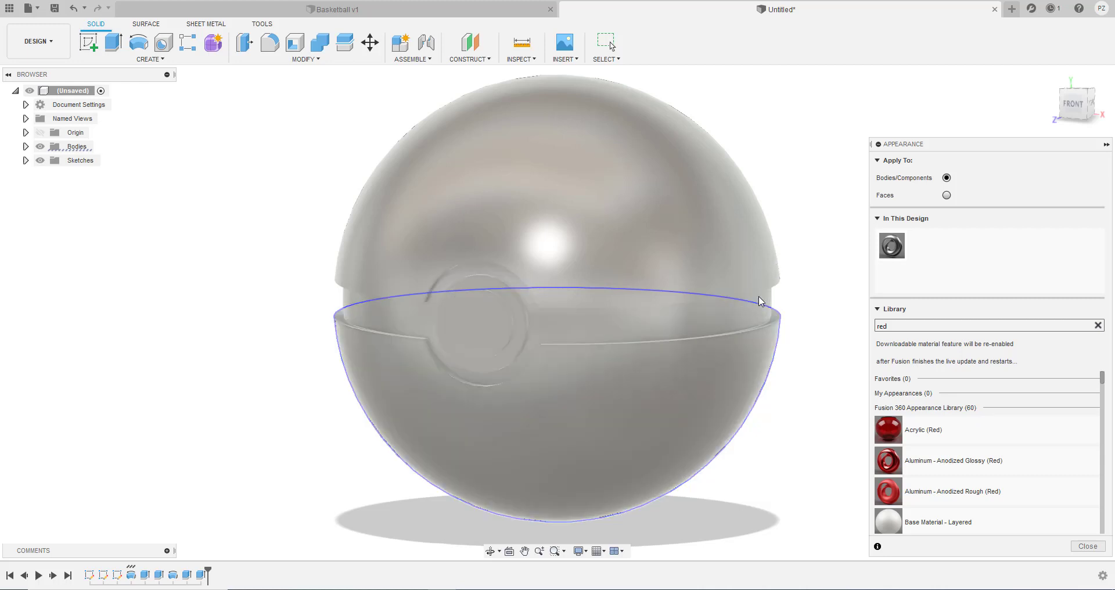
Step: Search the appearance library for "black" and apply Coating - Black Oxide to the whole ball
{"action": "left_click", "coordinate": [771, 294]}
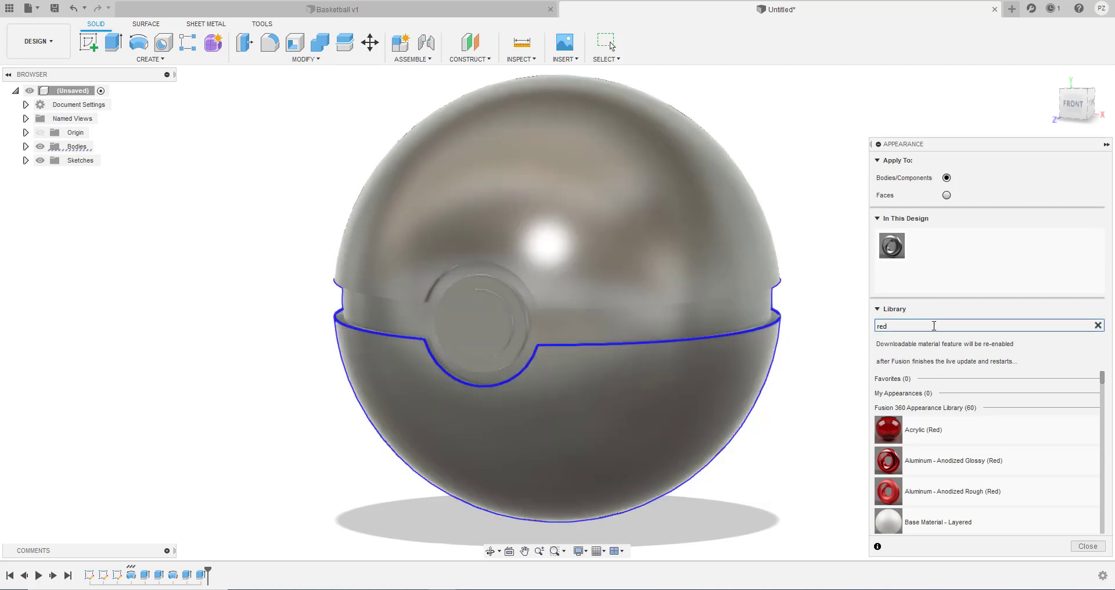
{"action": "left_click", "coordinate": [933, 325]}
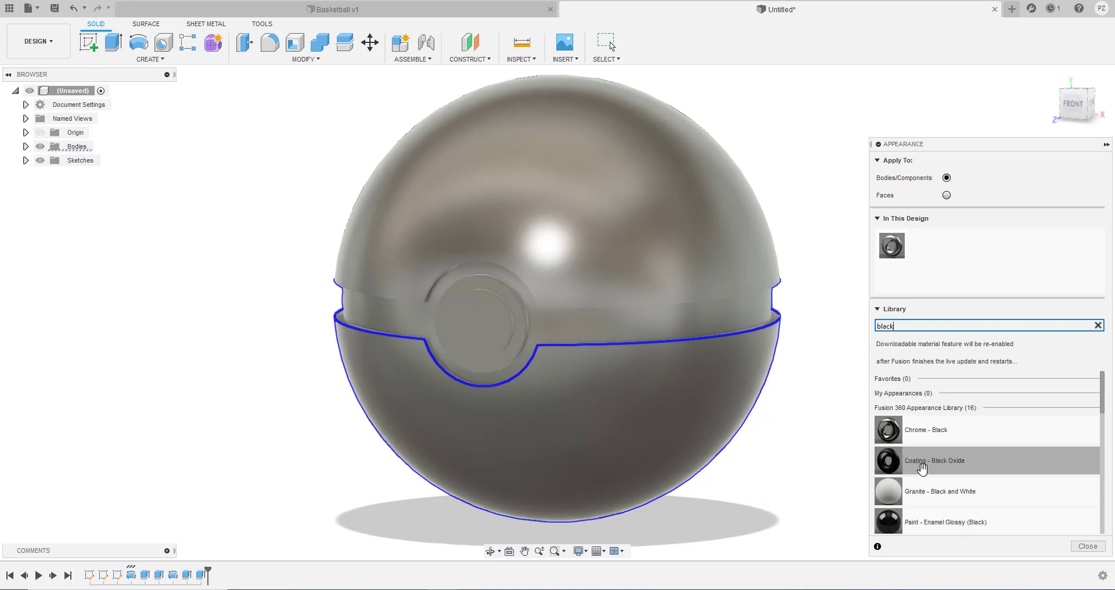
{"action": "left_click_drag", "start_coordinate": [923, 464], "coordinate": [731, 320]}
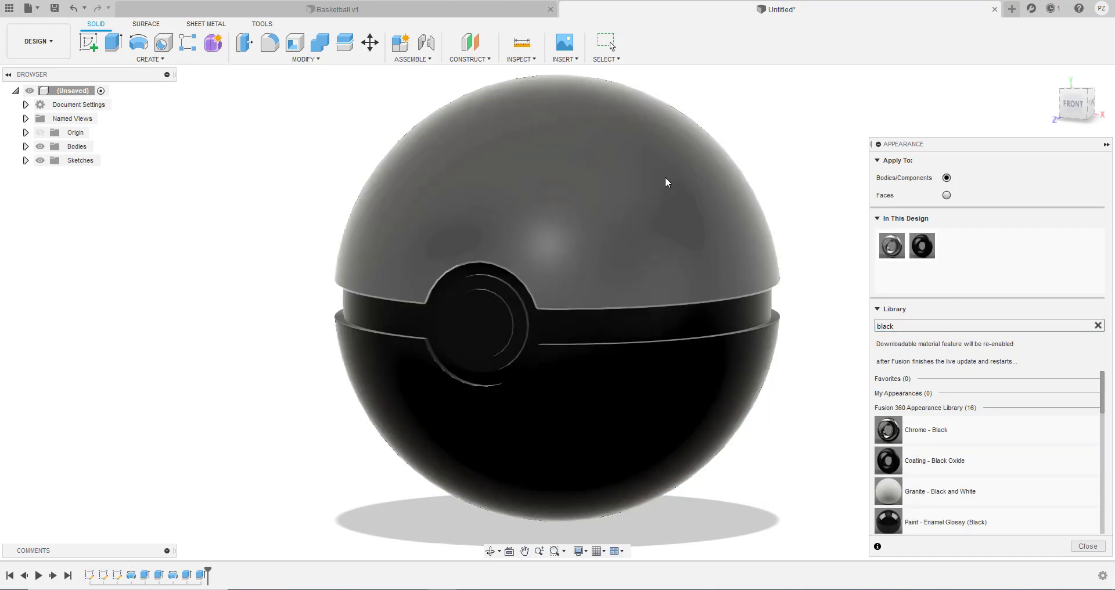
Step: Search the appearance library for "red" and apply Aluminum - Anodized Rough (Red) to the upper shell
{"action": "left_click", "coordinate": [664, 176]}
{"action": "left_click", "coordinate": [938, 325]}
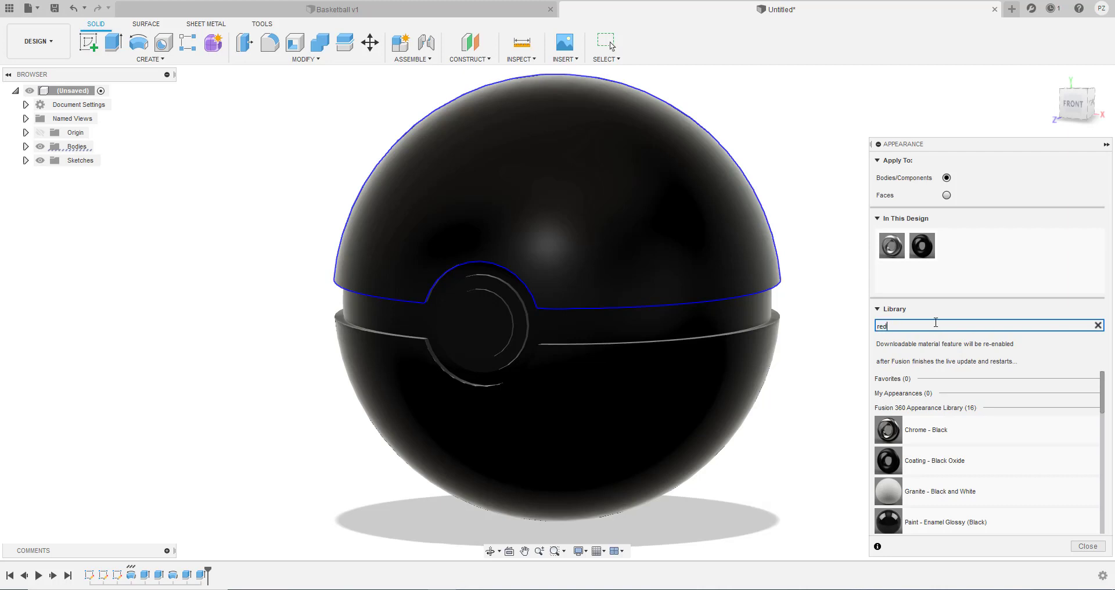
{"action": "type", "text": "red"}
{"action": "left_click_drag", "start_coordinate": [896, 493], "coordinate": [695, 234]}
Step: Search the appearance library for "white" and apply ABS (White) to the lower shell
{"action": "left_click", "coordinate": [917, 324]}
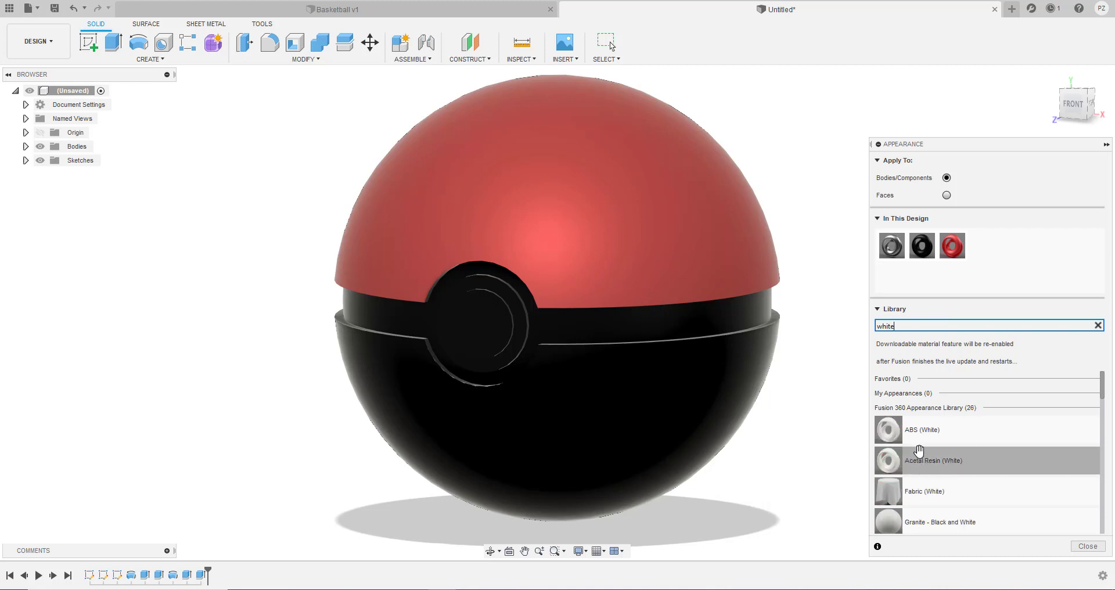
{"action": "left_click_drag", "start_coordinate": [888, 430], "coordinate": [926, 423]}
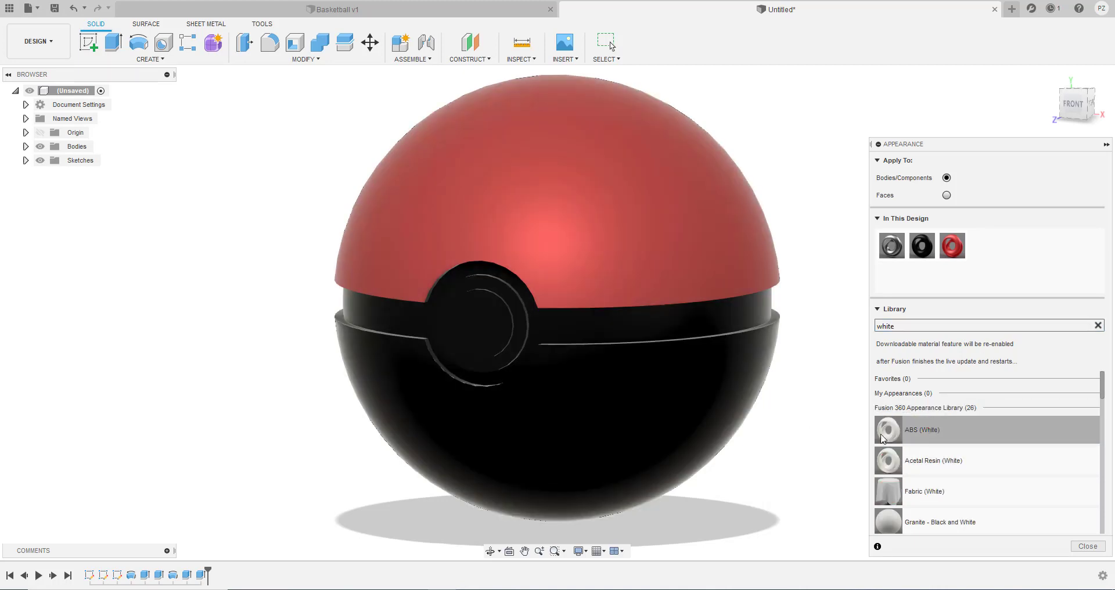
{"action": "left_click", "coordinate": [667, 424]}
{"action": "left_click_drag", "start_coordinate": [981, 445], "coordinate": [662, 398]}
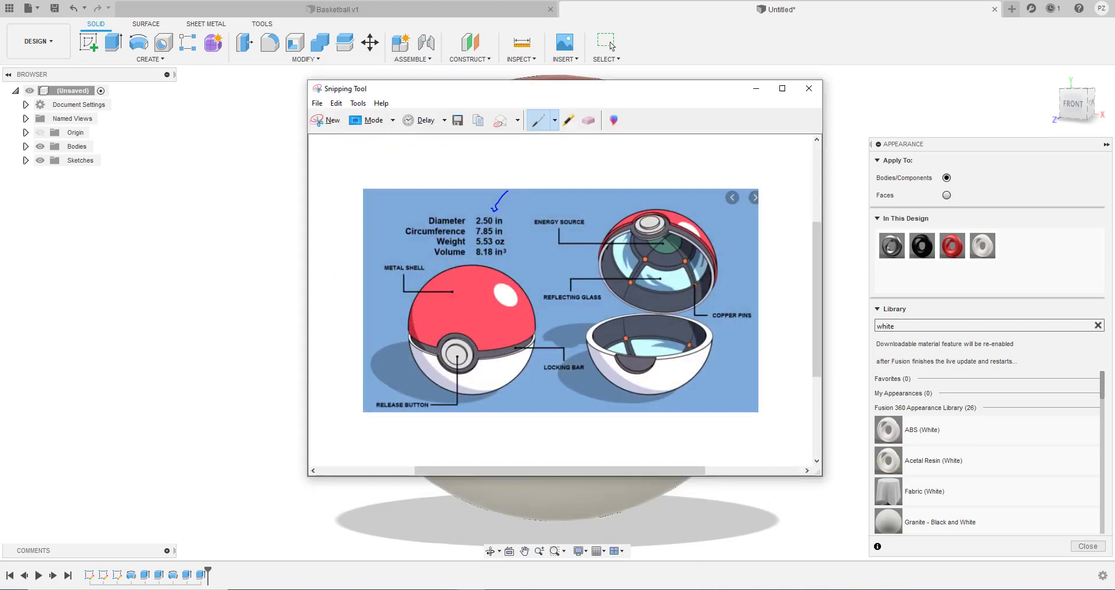
Step: Check the release button's colour in the reference picture, search the appearance library for "gray" and apply Plastic - Matte (Gray) to the button
{"action": "scroll", "coordinate": [479, 330], "scroll_direction": "up", "scroll_amount": 6}
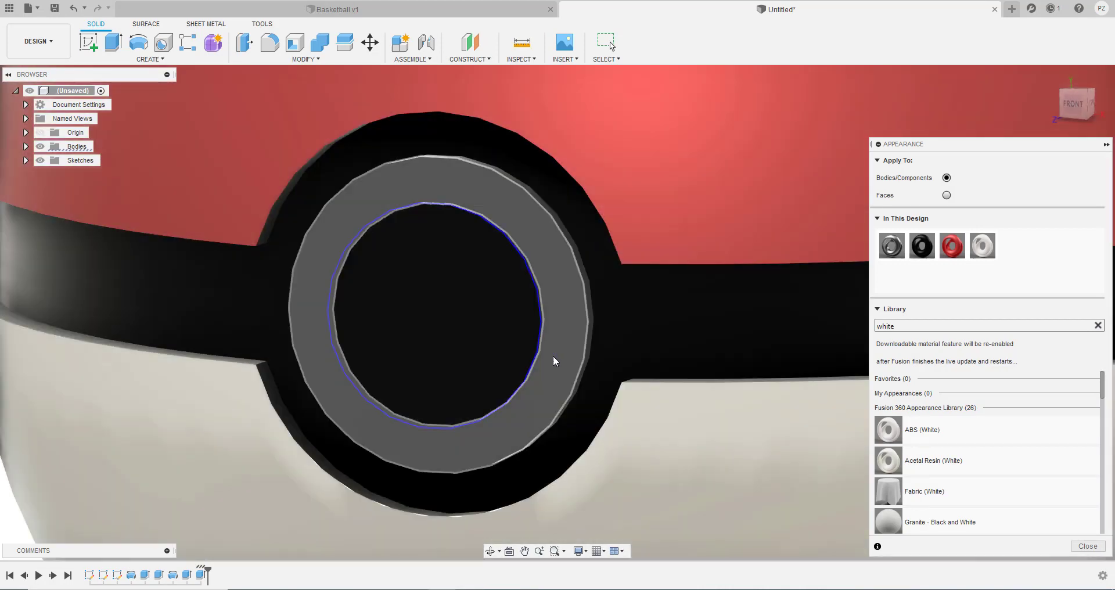
{"action": "middle_click_drag", "start_coordinate": [548, 379], "coordinate": [534, 351], "text": "shift"}
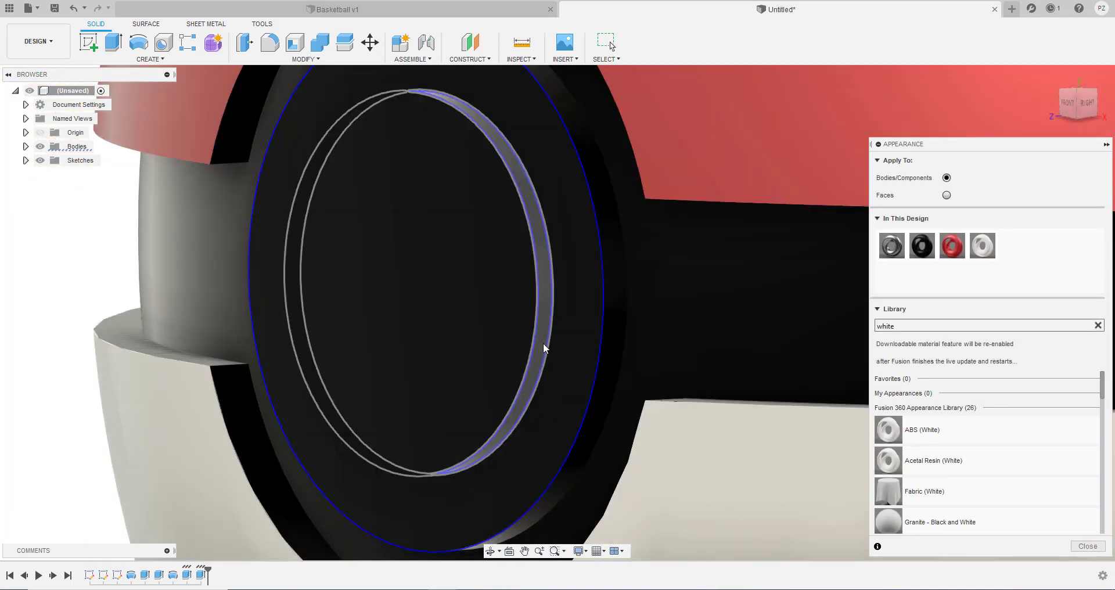
{"action": "scroll", "coordinate": [615, 322], "scroll_direction": "down", "scroll_amount": 6}
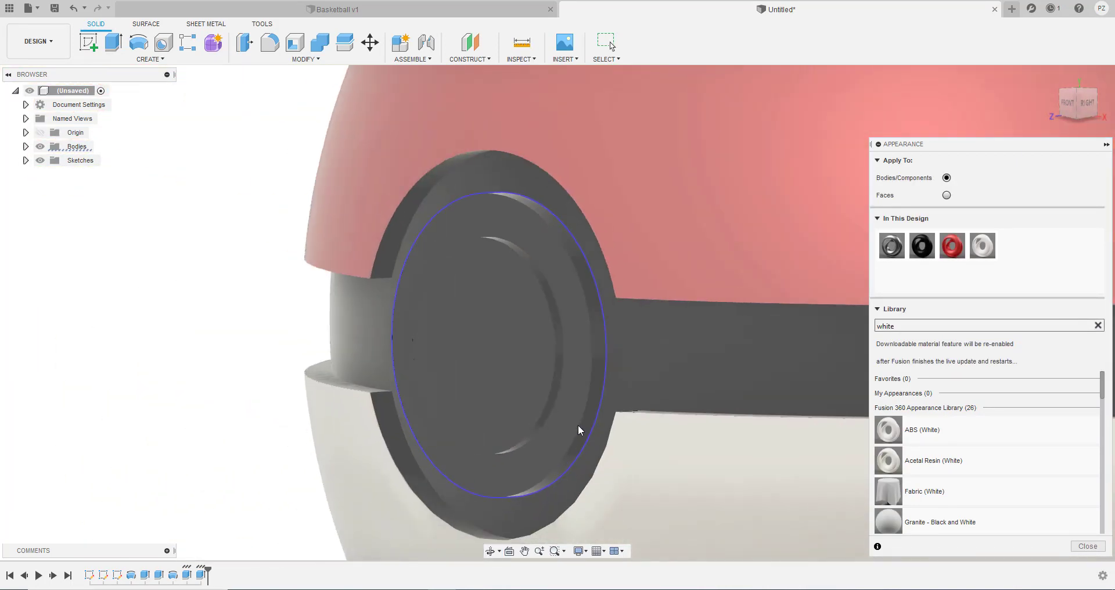
{"action": "middle_click_drag", "start_coordinate": [576, 420], "coordinate": [778, 418], "text": "shift"}
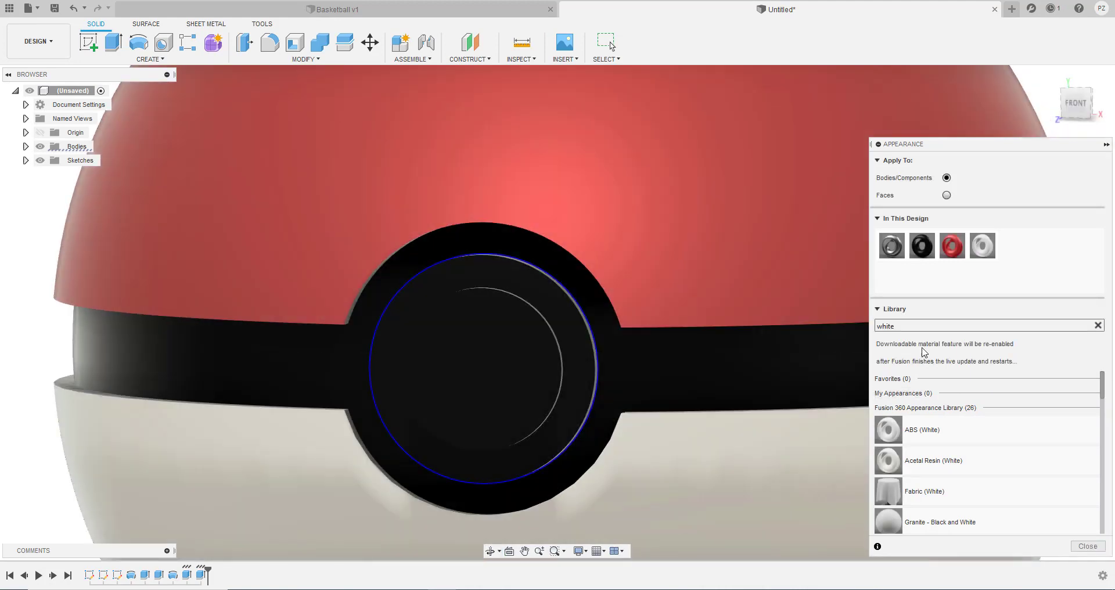
{"action": "double_click", "coordinate": [907, 326]}
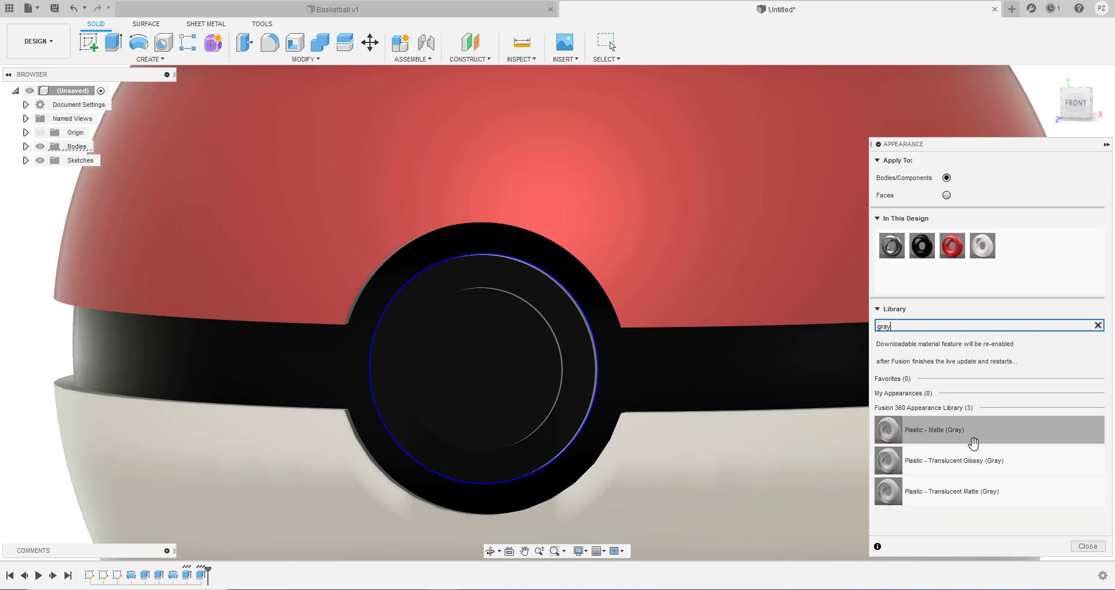
{"action": "left_click_drag", "start_coordinate": [948, 440], "coordinate": [544, 347]}
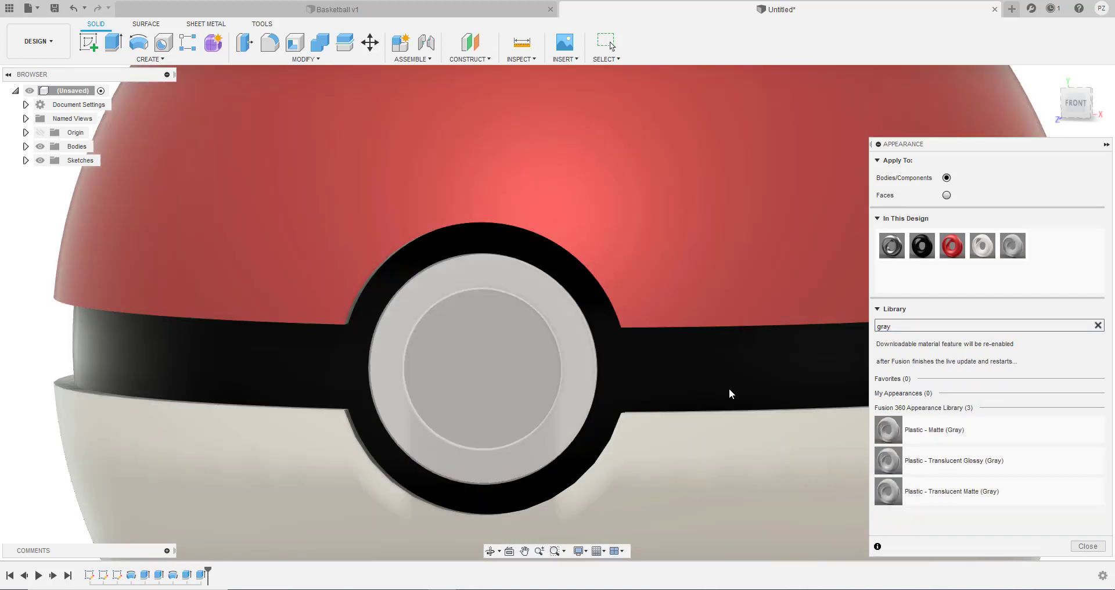
Step: Examine the coloured ball as a whole and collapse the Appearance settings
{"action": "scroll", "coordinate": [656, 423], "scroll_direction": "up", "scroll_amount": 3}
{"action": "scroll", "coordinate": [664, 429], "scroll_direction": "down", "scroll_amount": 10}
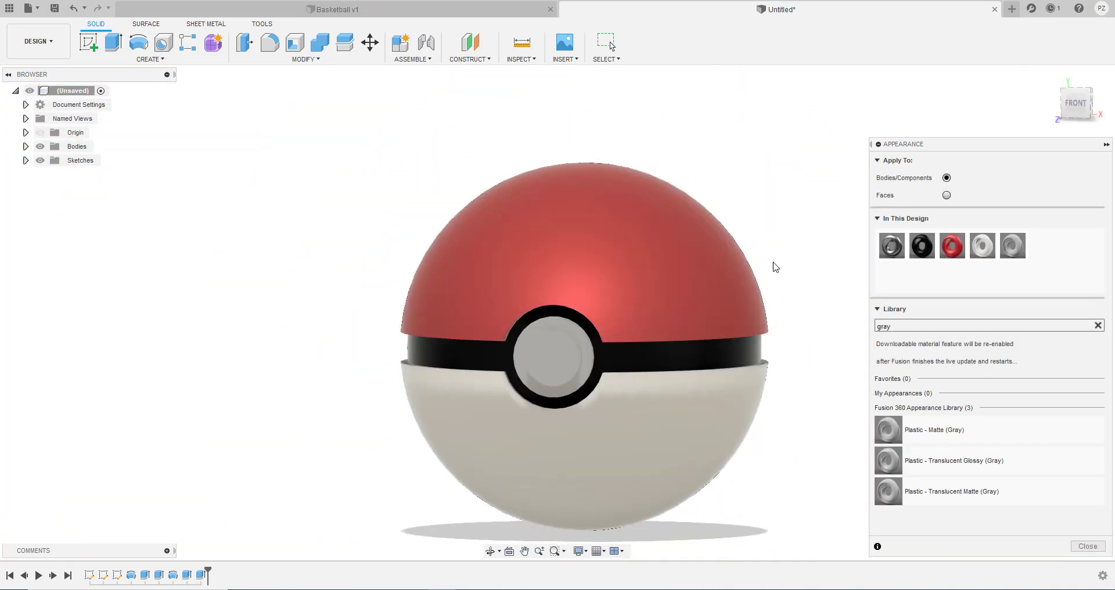
{"action": "mouse_move", "coordinate": [582, 294]}
{"action": "middle_mouse_down", "text": "shift"}
{"action": "mouse_move", "coordinate": [582, 343]}
{"action": "mouse_move", "coordinate": [575, 304]}
{"action": "middle_mouse_up", "text": "shift"}
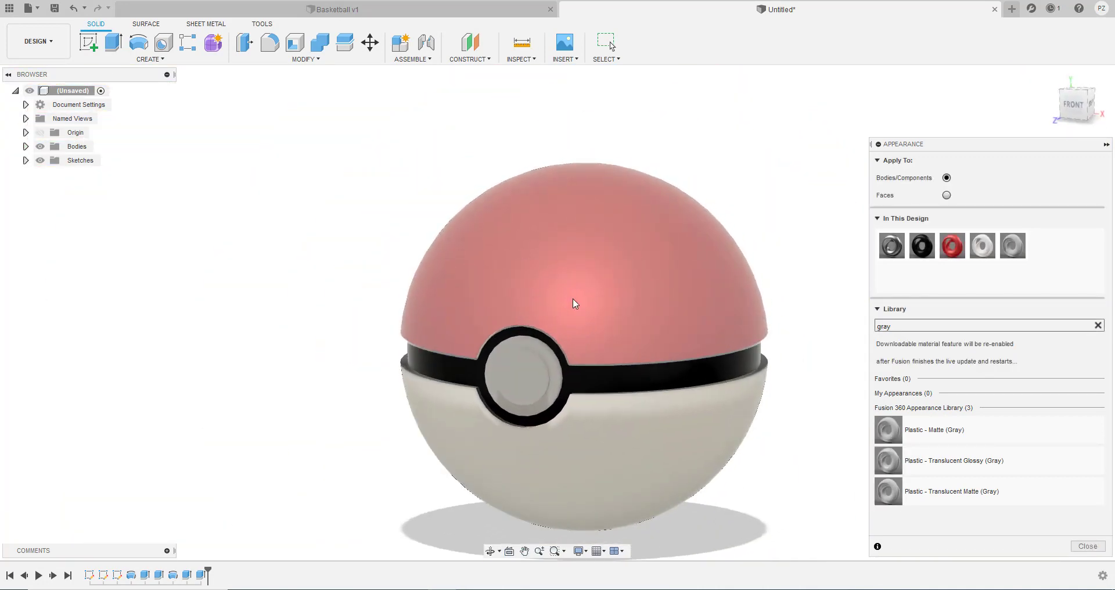
{"action": "left_click", "coordinate": [1106, 145]}
{"action": "key", "text": "Escape"}
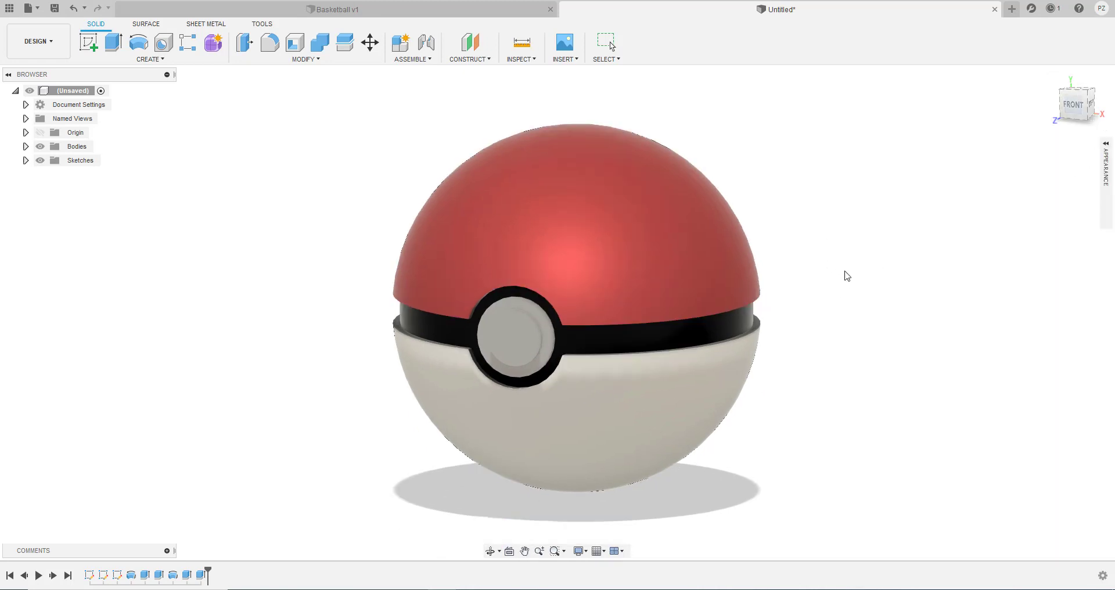